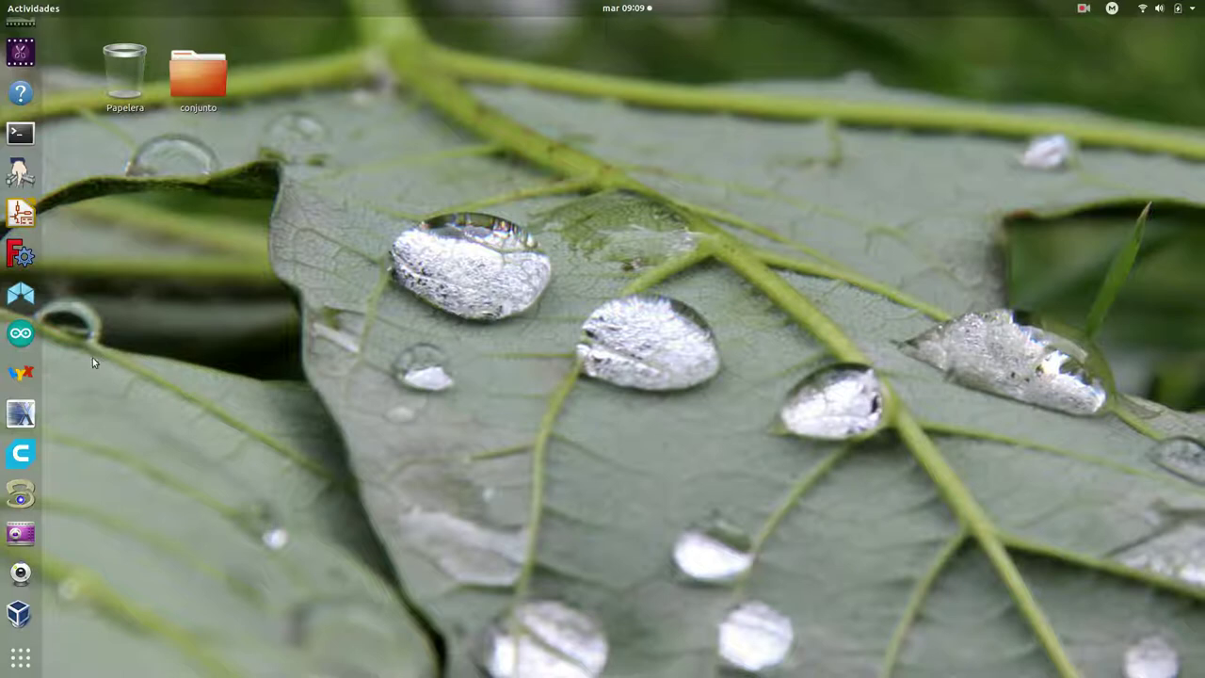
Launch FreeCAD from the Ubuntu dock
left_click(21, 254)
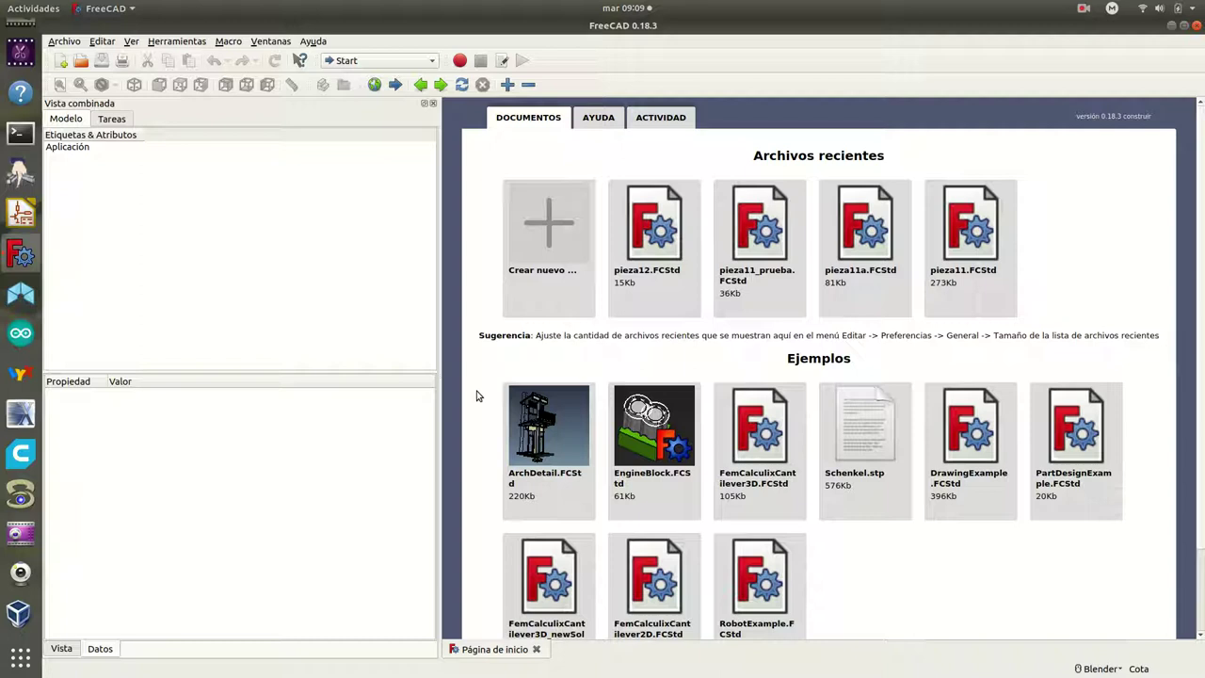
Create a new empty Unnamed document from the Start page
left_click(530, 240)
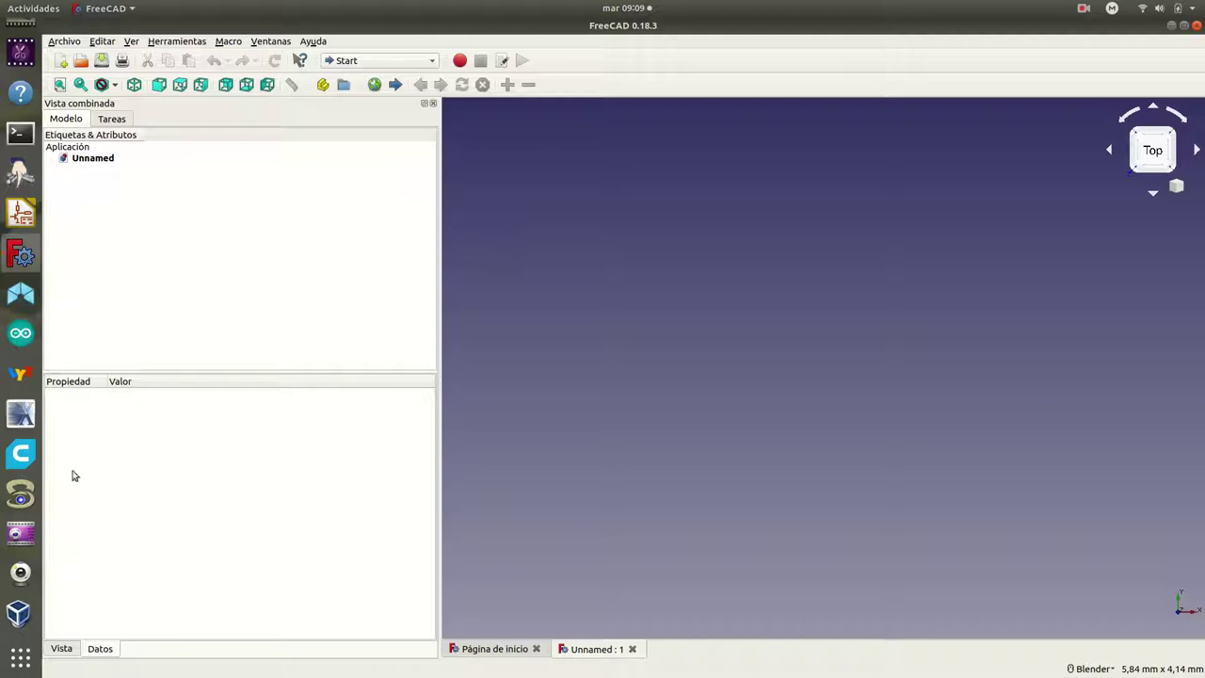
left_click(430, 63)
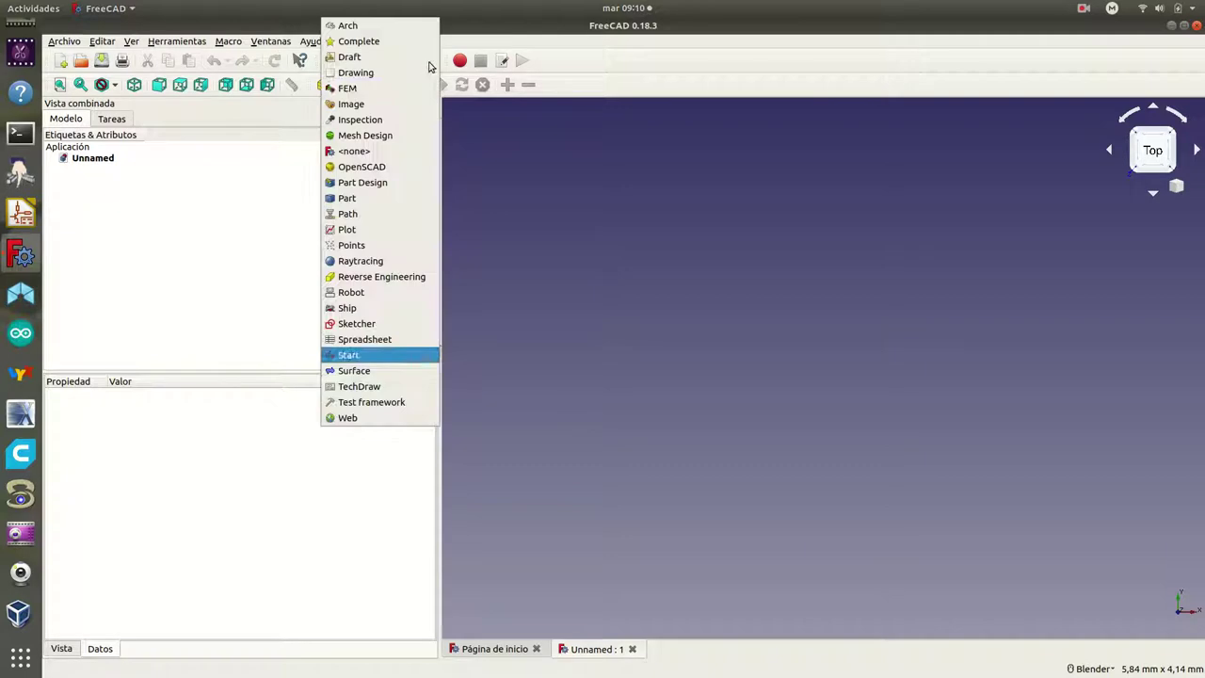
Switch to Part Design, create a body and open a new sketch on XY_Plane
left_click(377, 182)
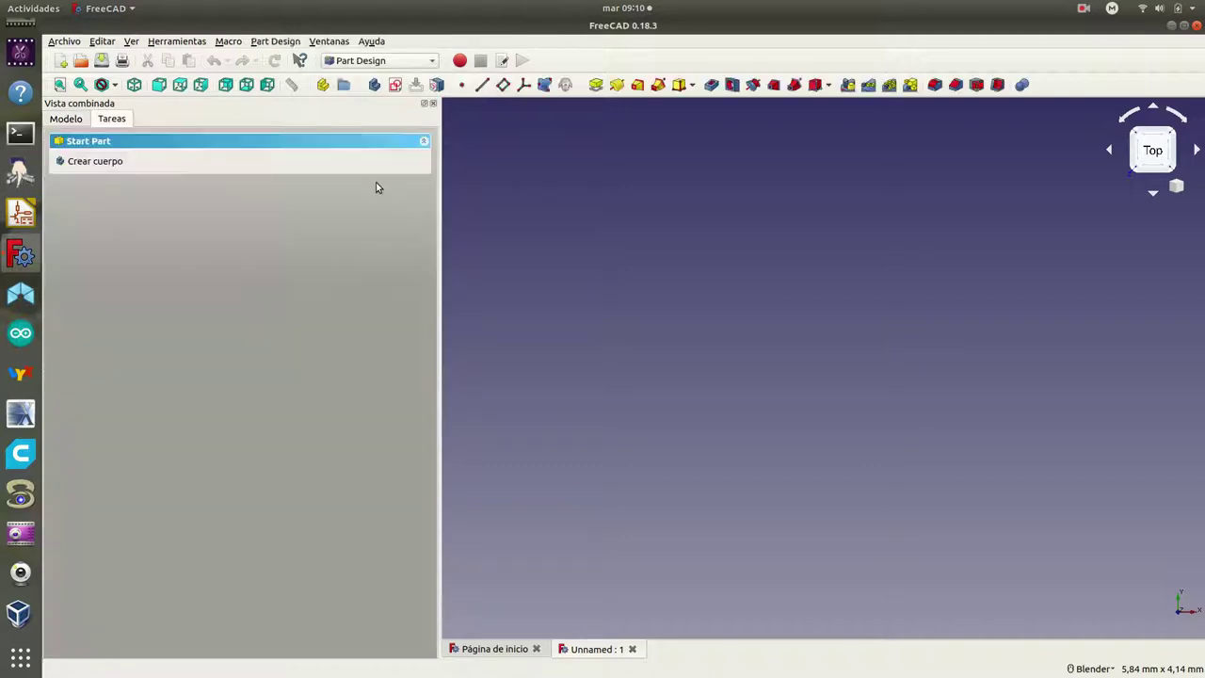
left_click(94, 161)
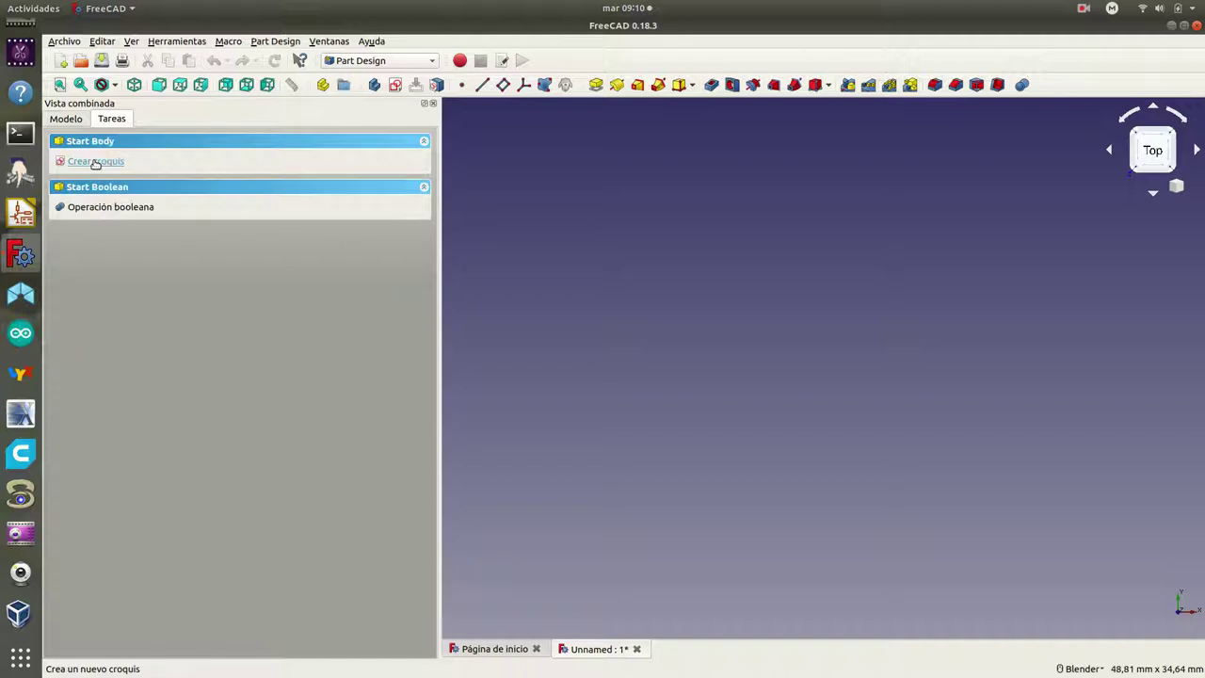
left_click(95, 162)
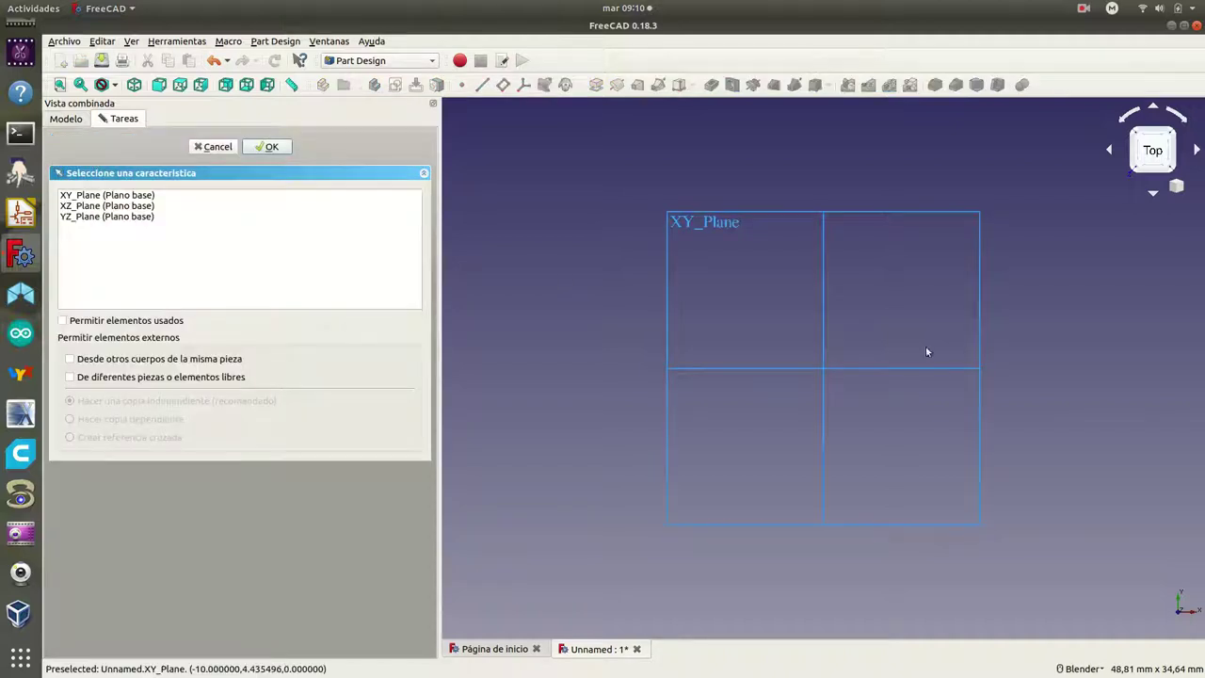
left_click(101, 197)
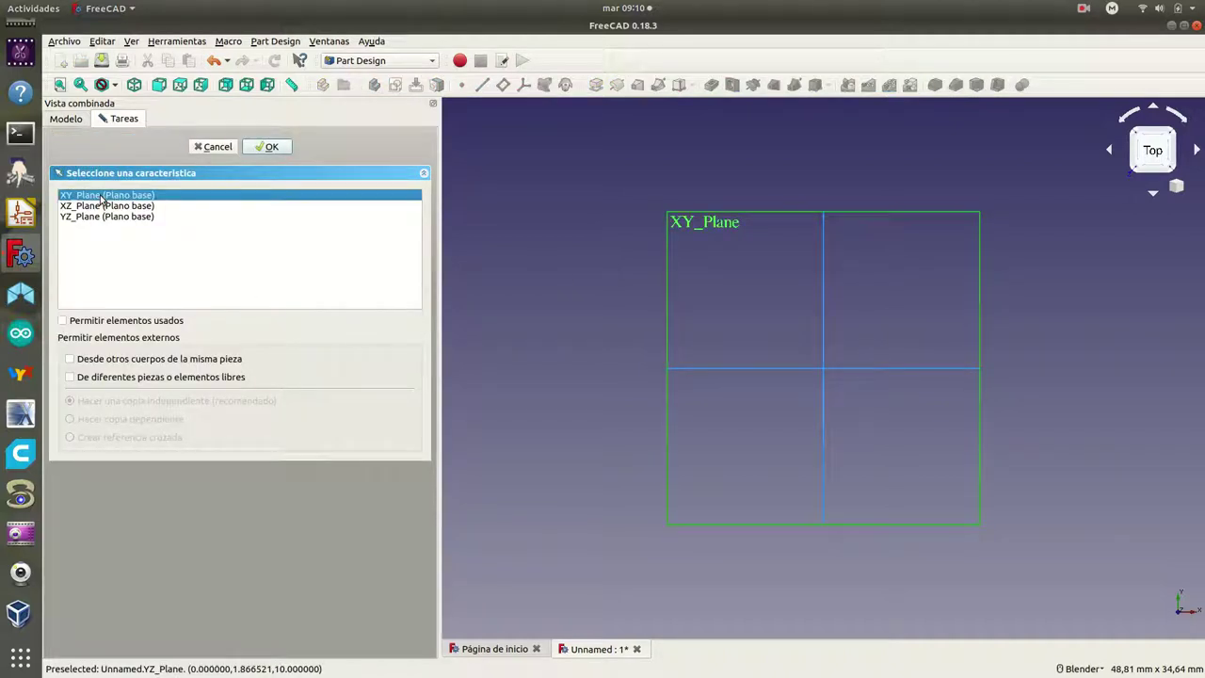
left_click(270, 147)
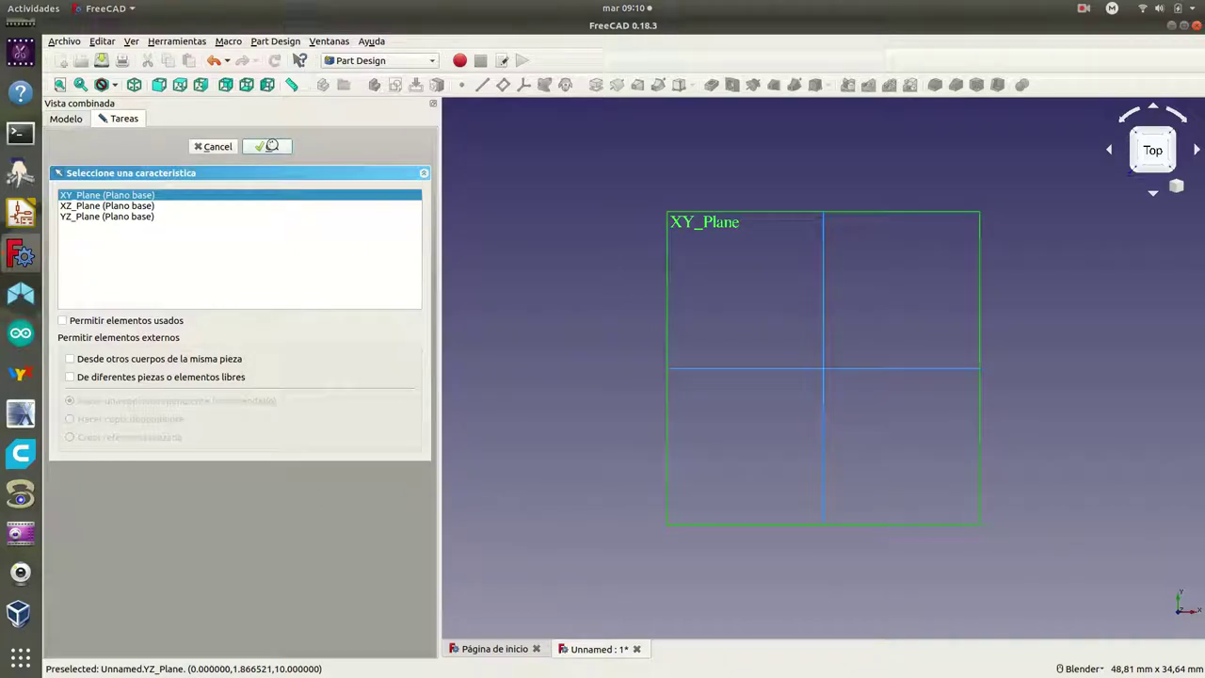
scroll(785, 309, "down", 3)
scroll(785, 310, "down", 3)
scroll(728, 279, "down", 2)
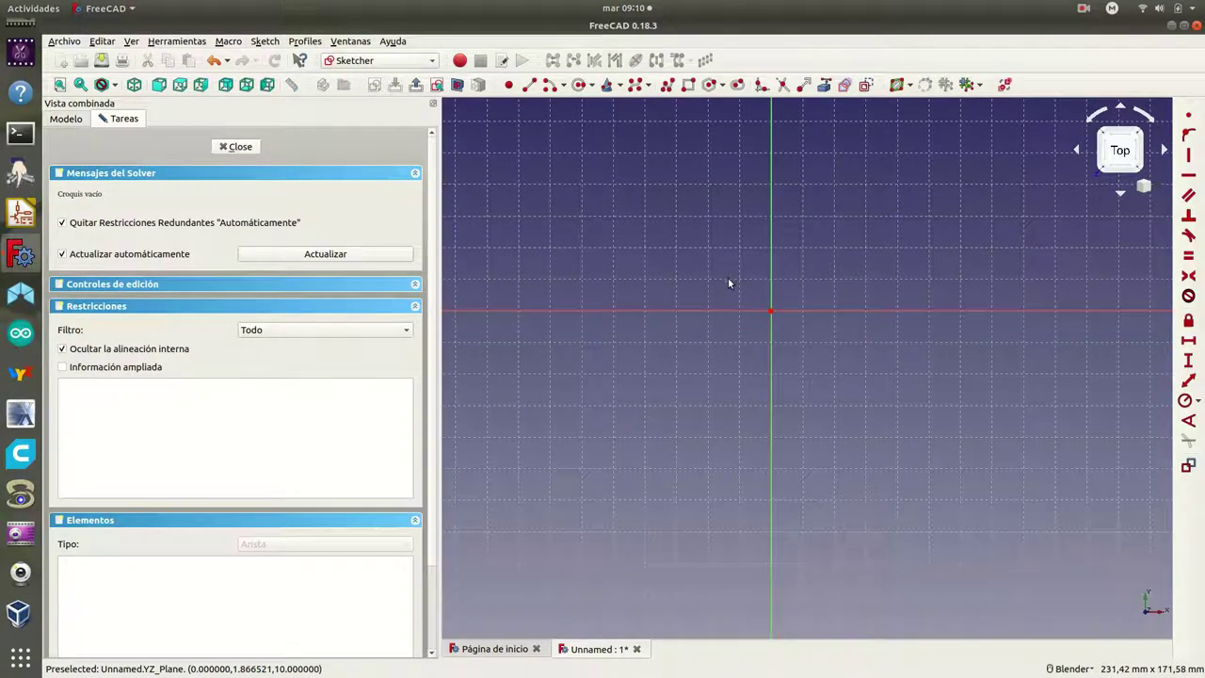
Shift the sketch origin lower in the view and pick the Sketcher line tool
middle_click_drag(728, 281, 709, 456, "shift")
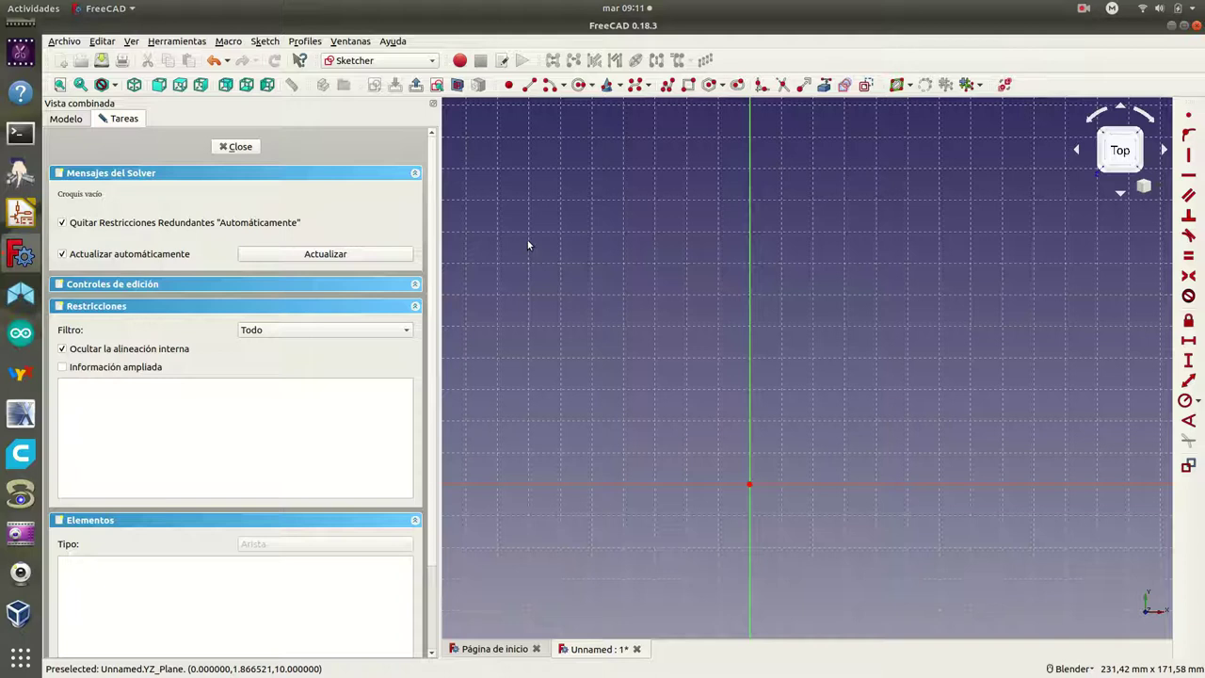
left_click(529, 85)
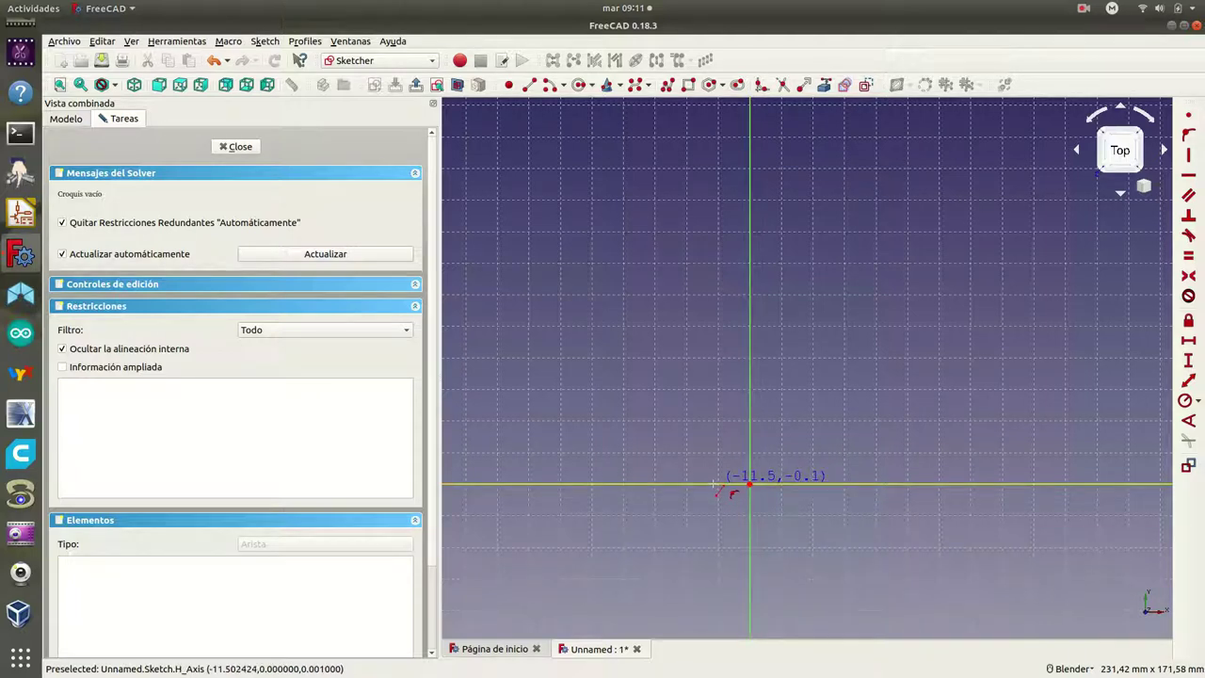
Draw a 16 mm horizontal line through the origin, symmetric about the vertical axis
left_click(714, 484)
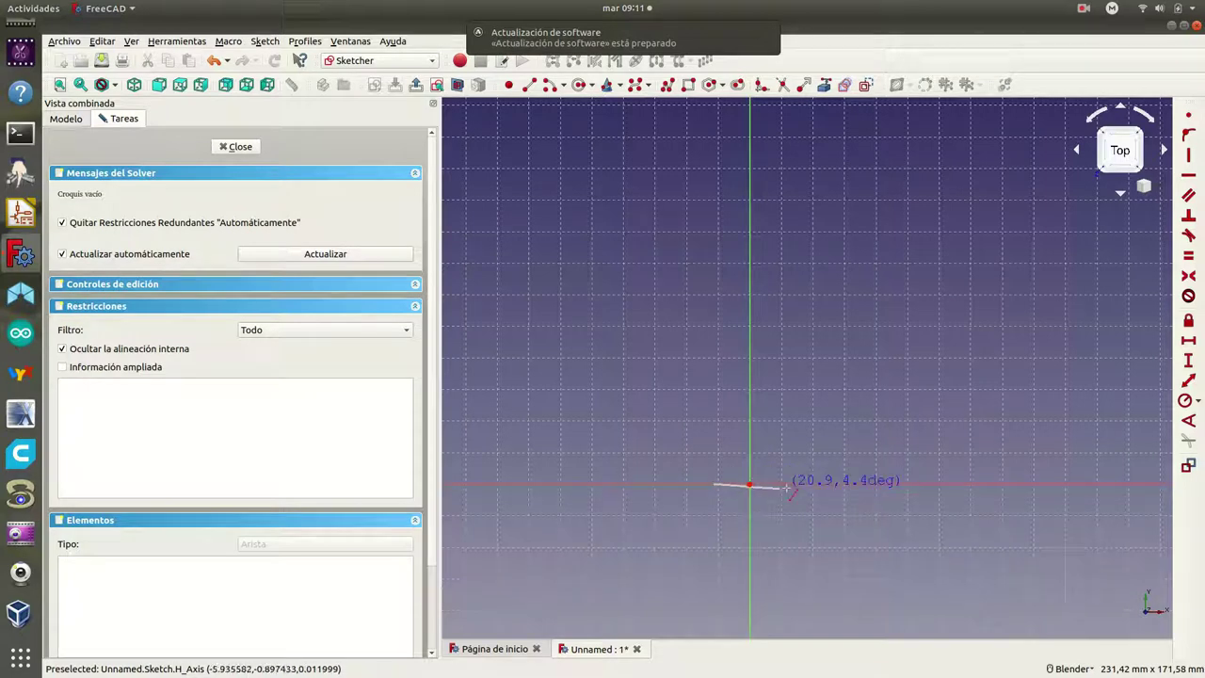
left_click(800, 484)
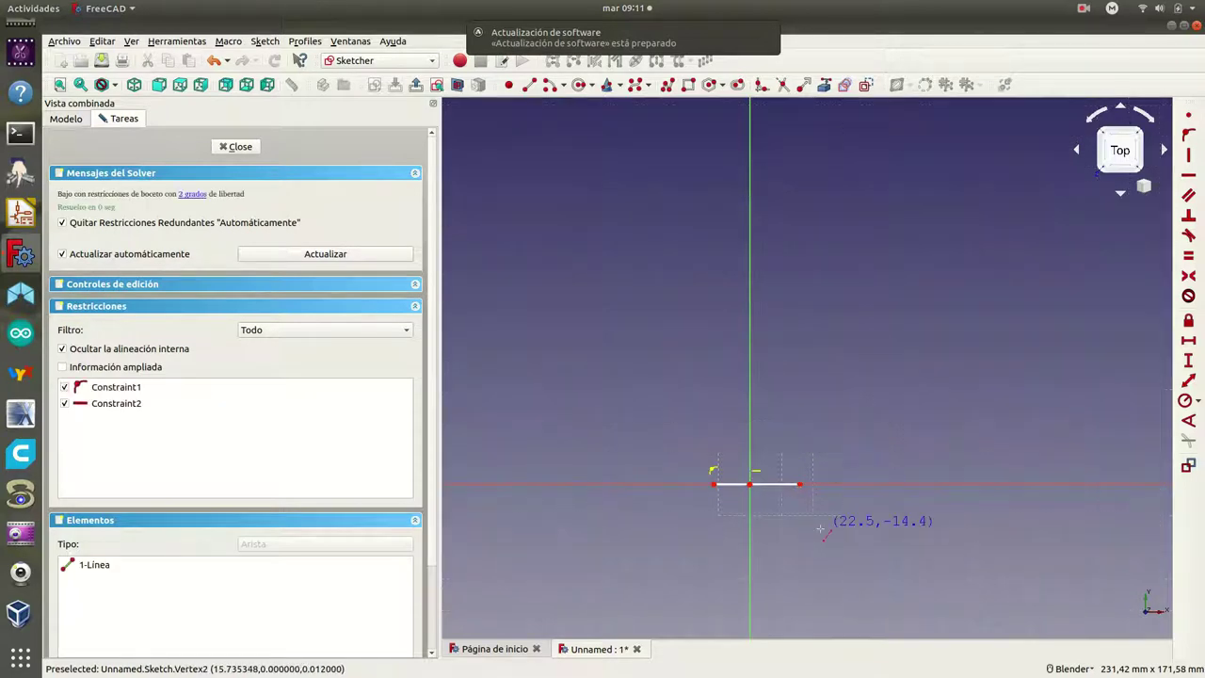
left_click(779, 485)
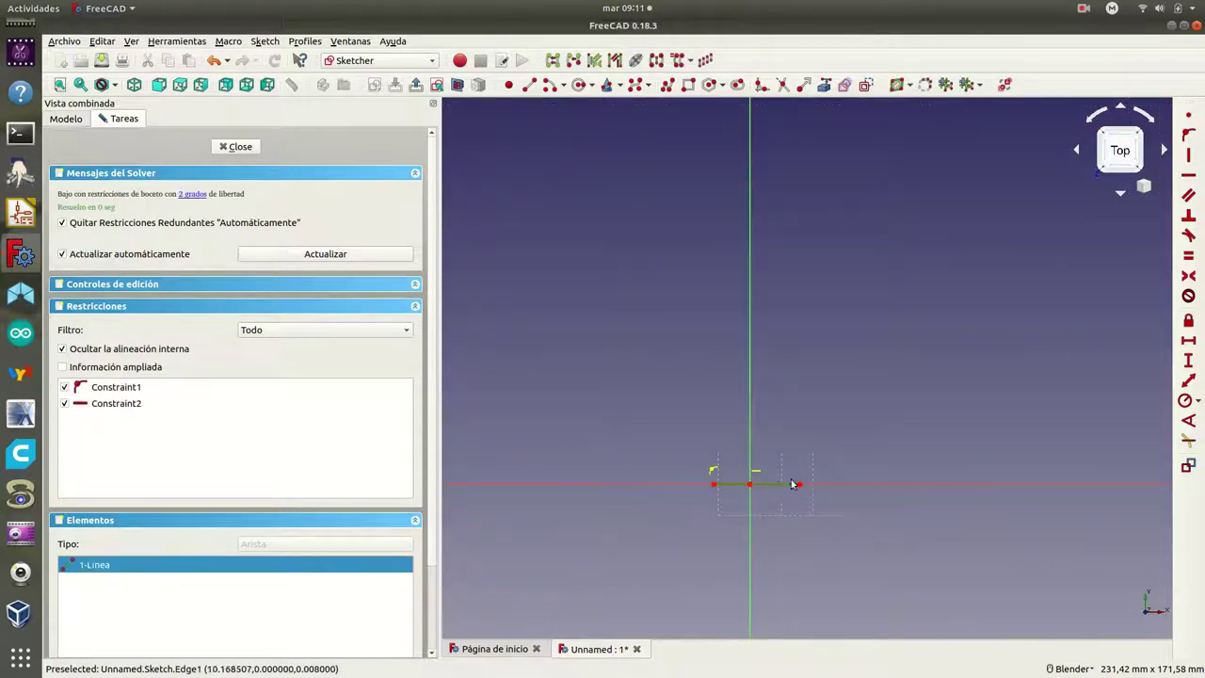
left_click(1189, 340)
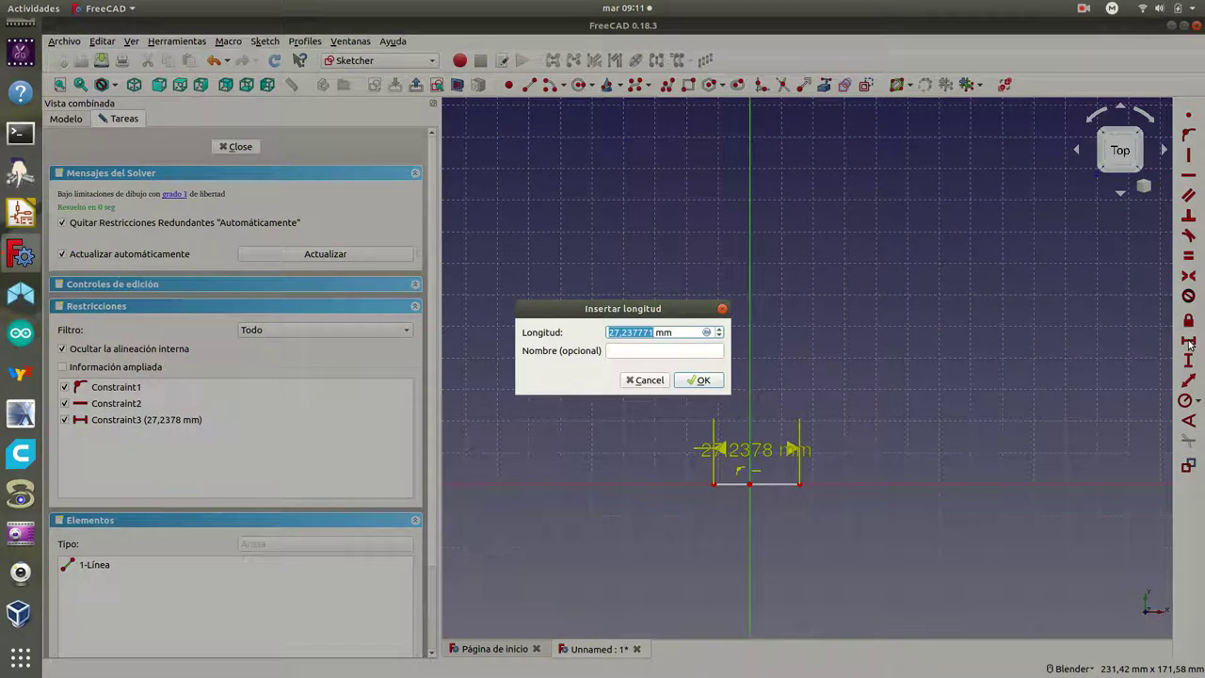
type("16")
left_click(699, 379)
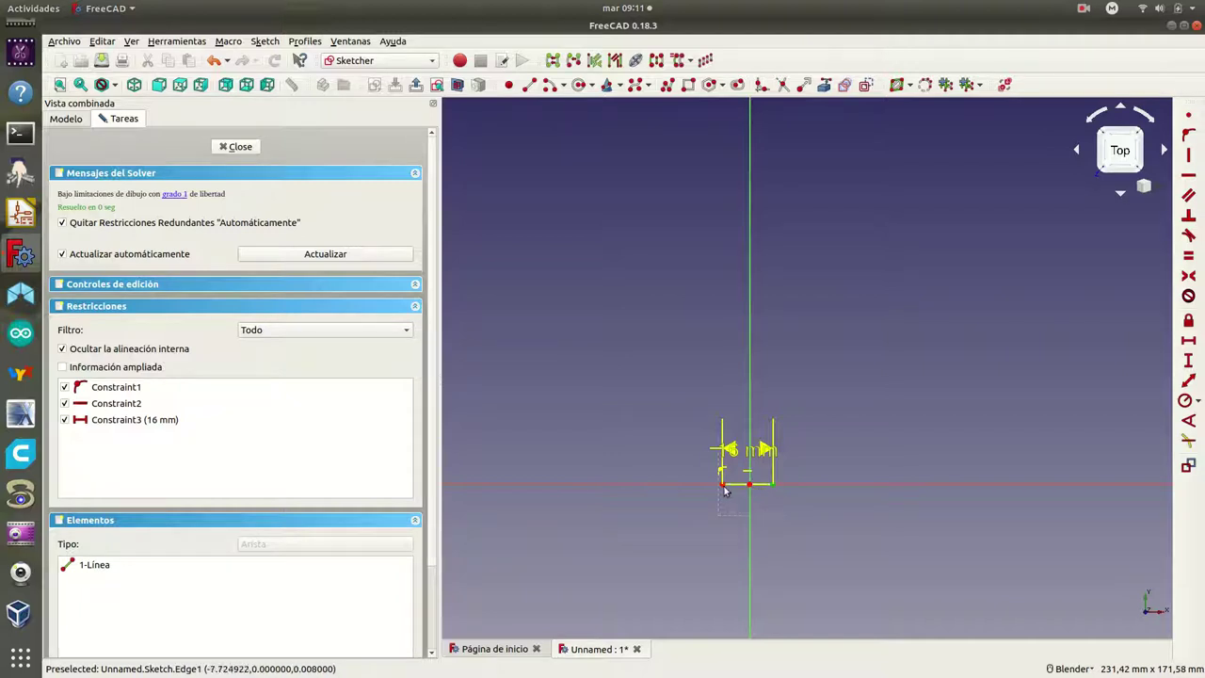
left_click(751, 347)
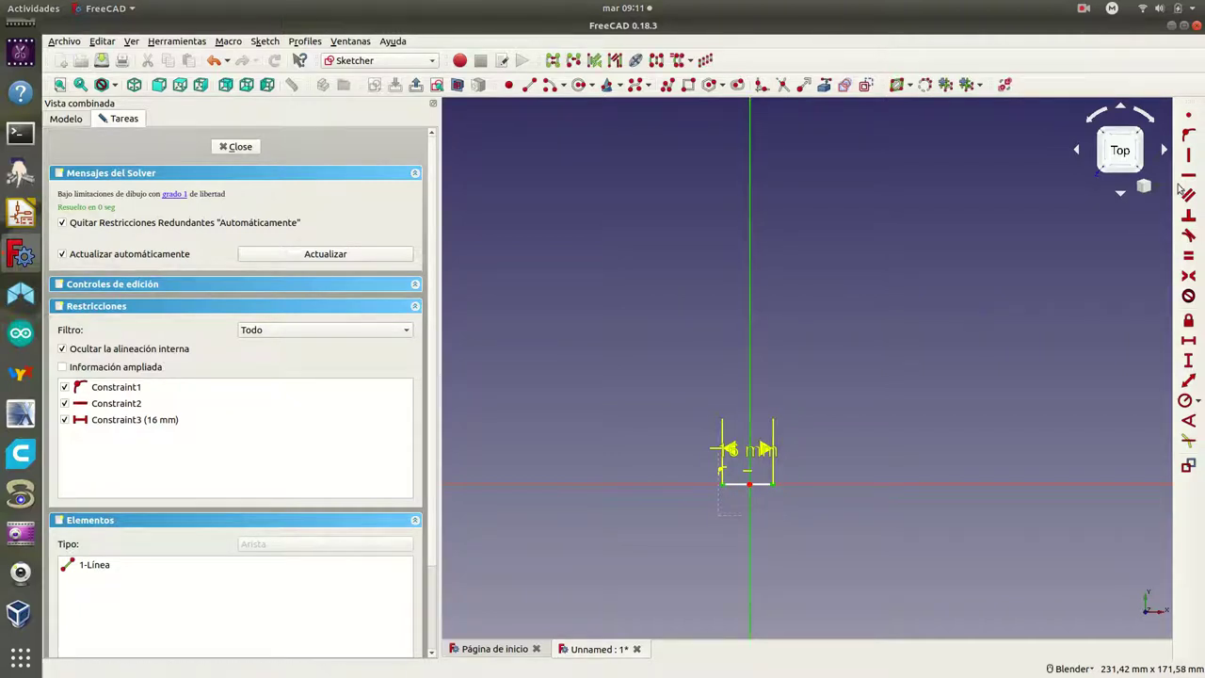
left_click(1189, 275)
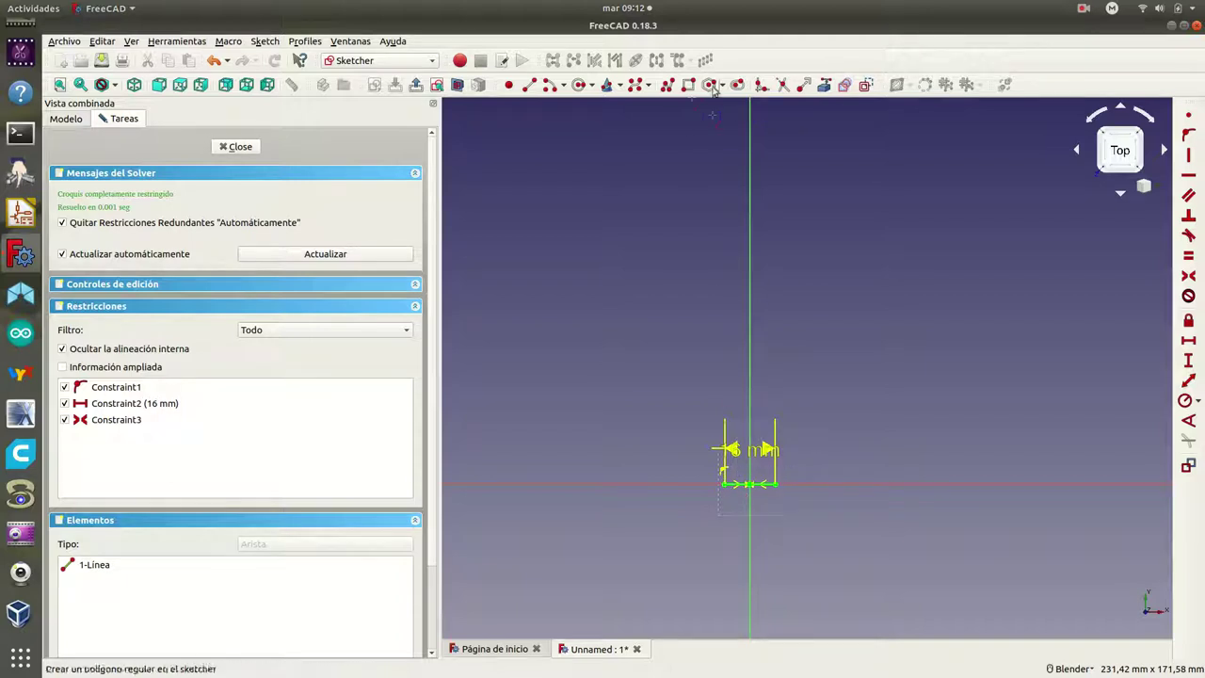
Draw a second horizontal line high above the first, symmetric about the vertical axis
scroll(718, 118, "down", 2)
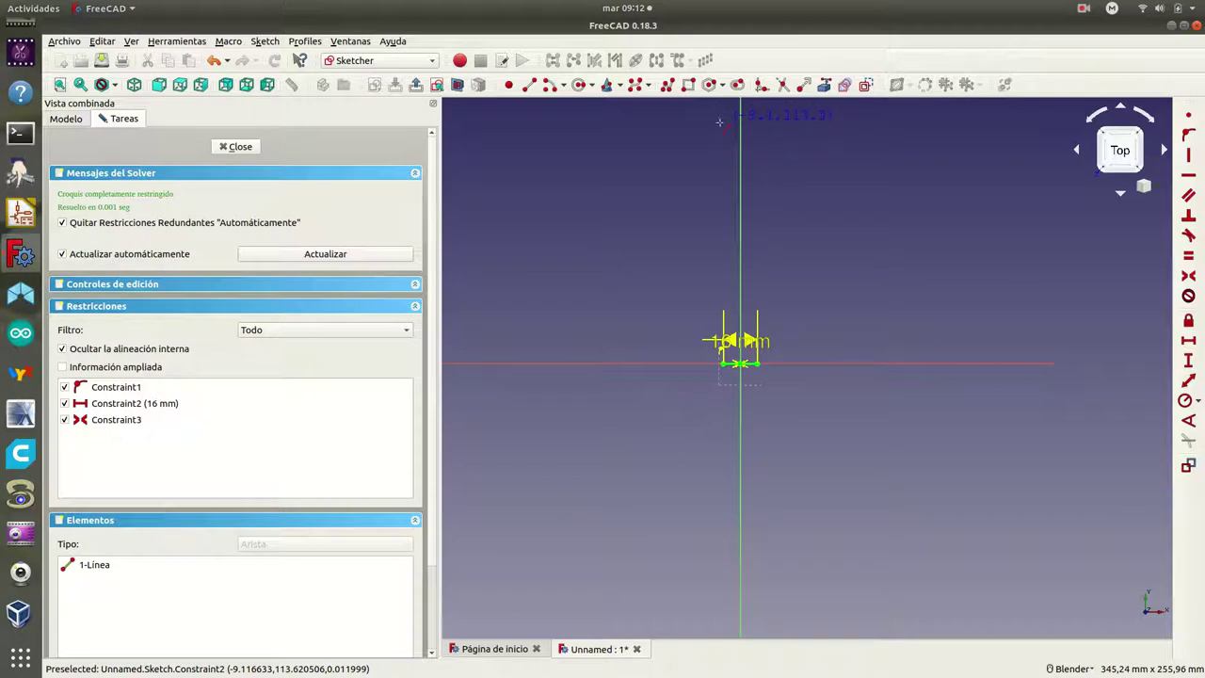
mouse_move(719, 123)
middle_mouse_down("shift")
mouse_move(690, 325)
mouse_move(711, 304)
middle_mouse_up("shift")
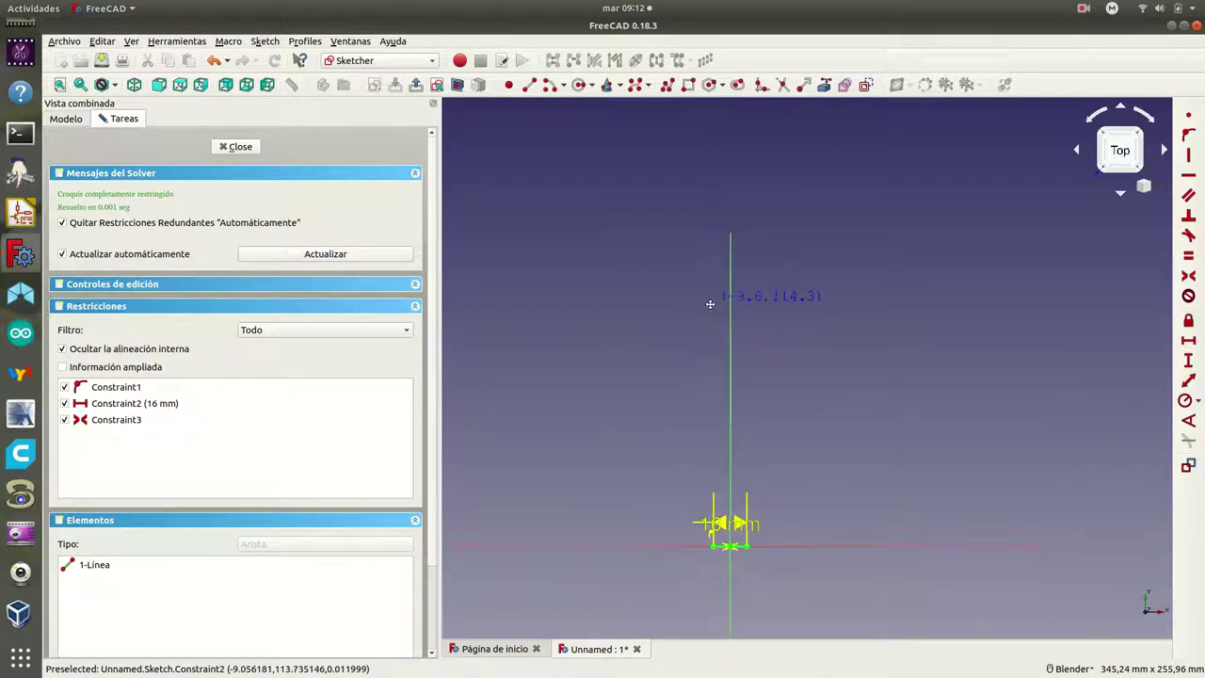
left_click(705, 268)
left_click(768, 269)
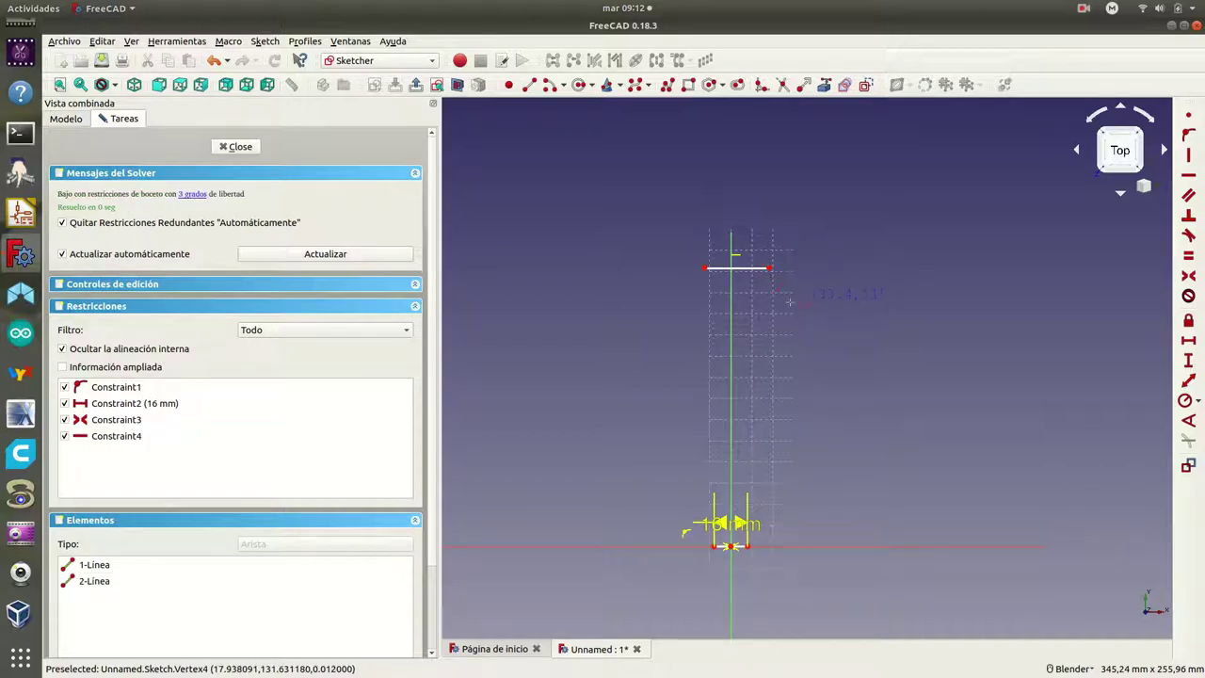
left_click(768, 269)
left_click(705, 267)
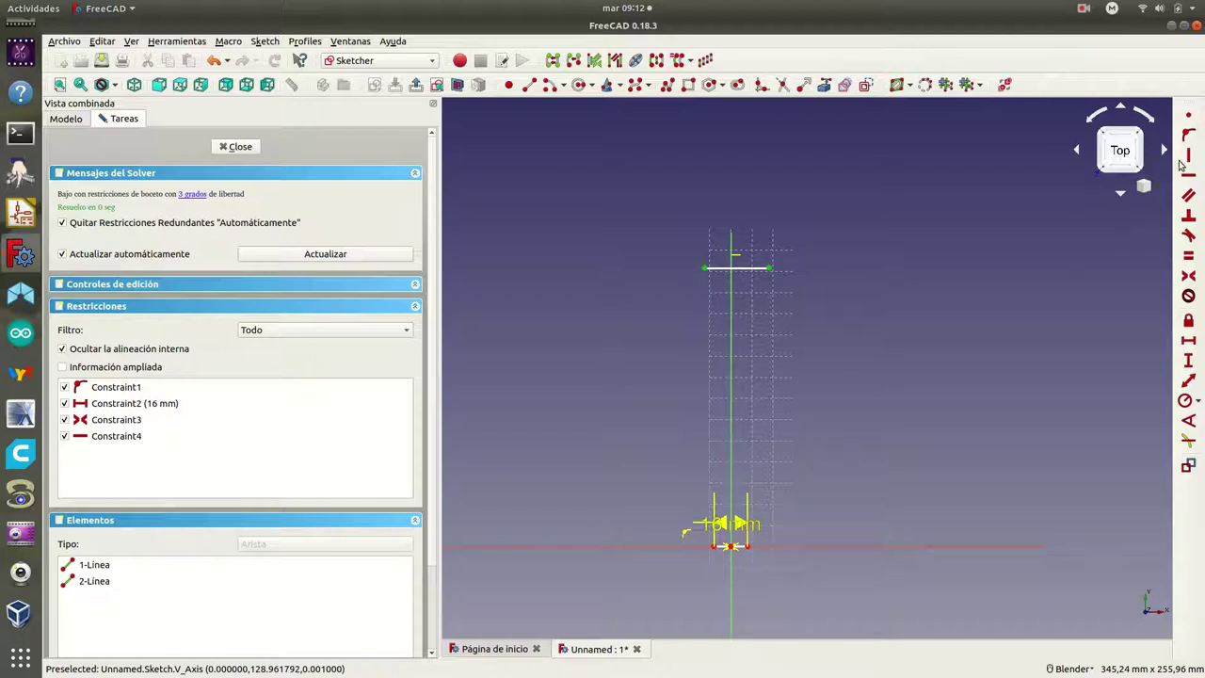
left_click(1188, 275)
Constrain the upper line's horizontal length to 24 mm
left_click(731, 269)
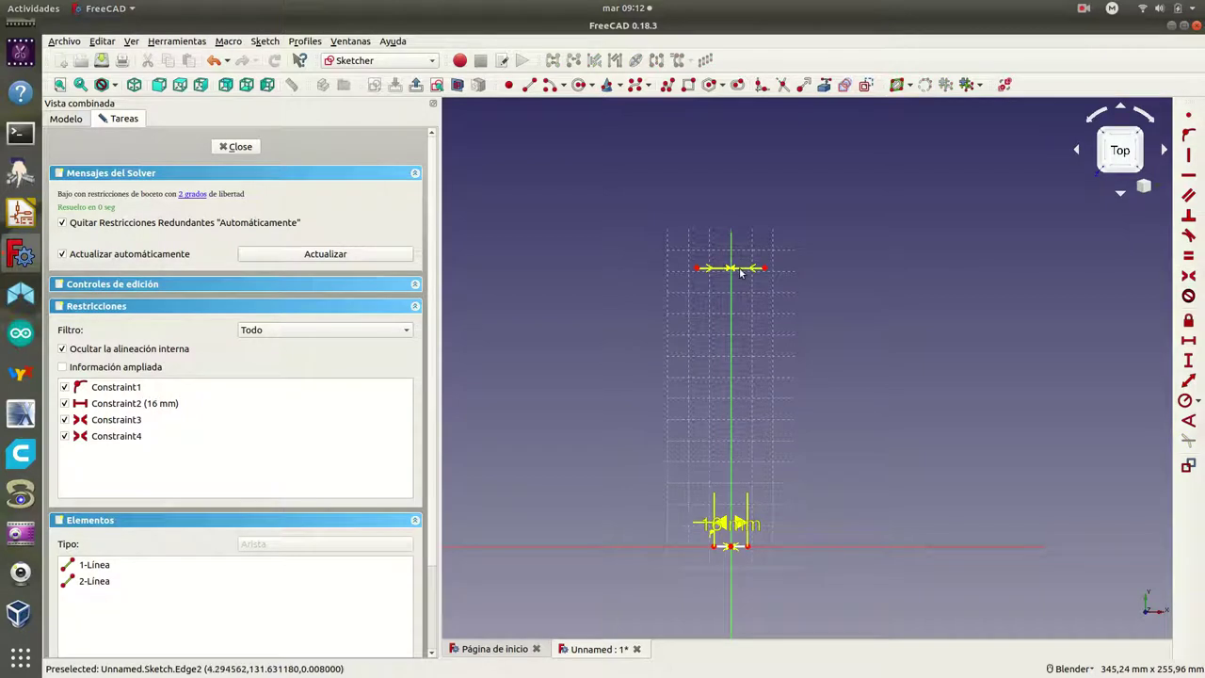
left_click(739, 271)
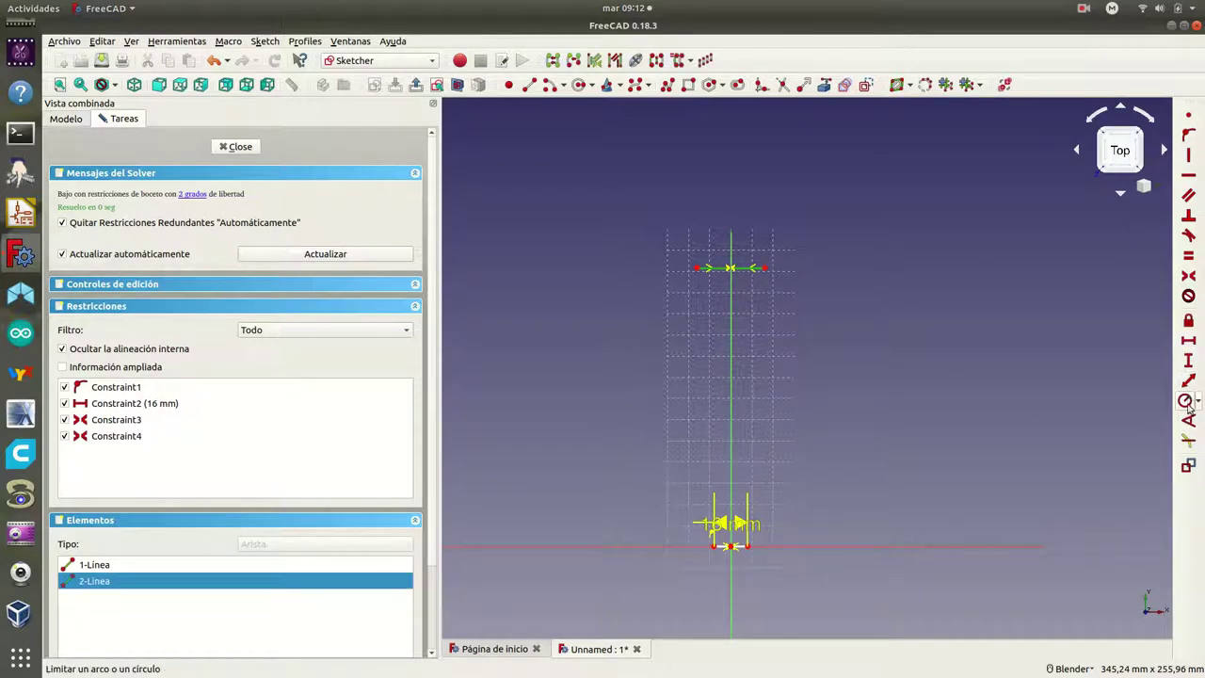
left_click(1189, 339)
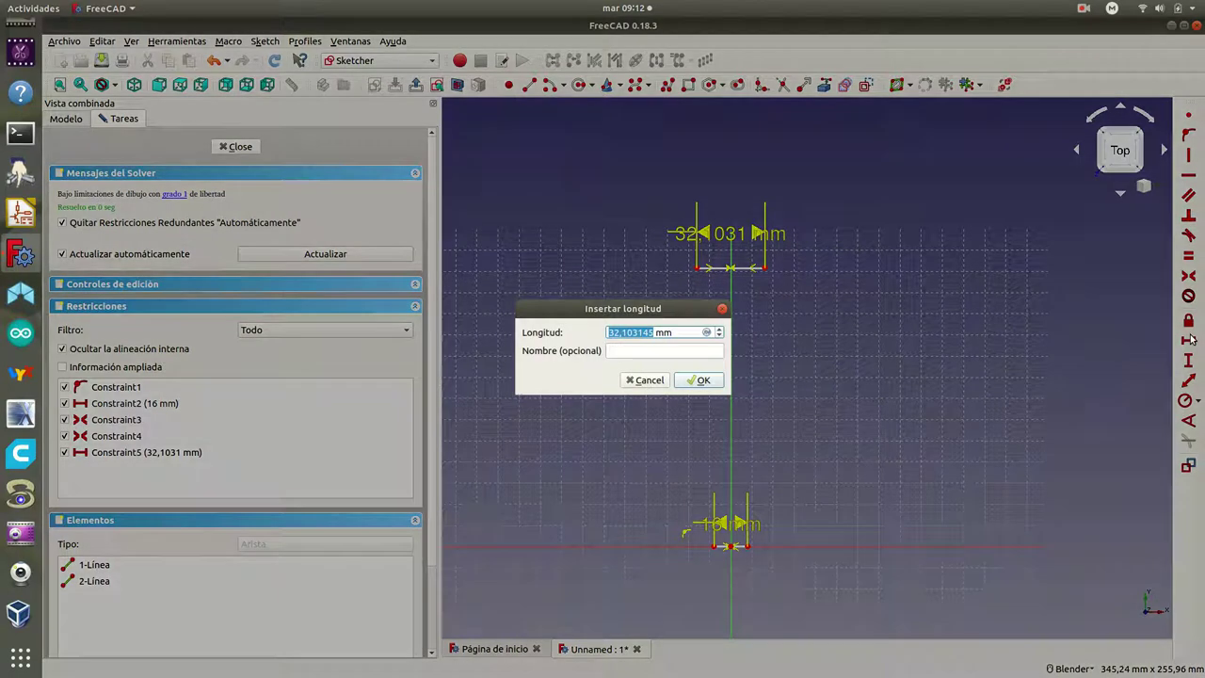
type("24")
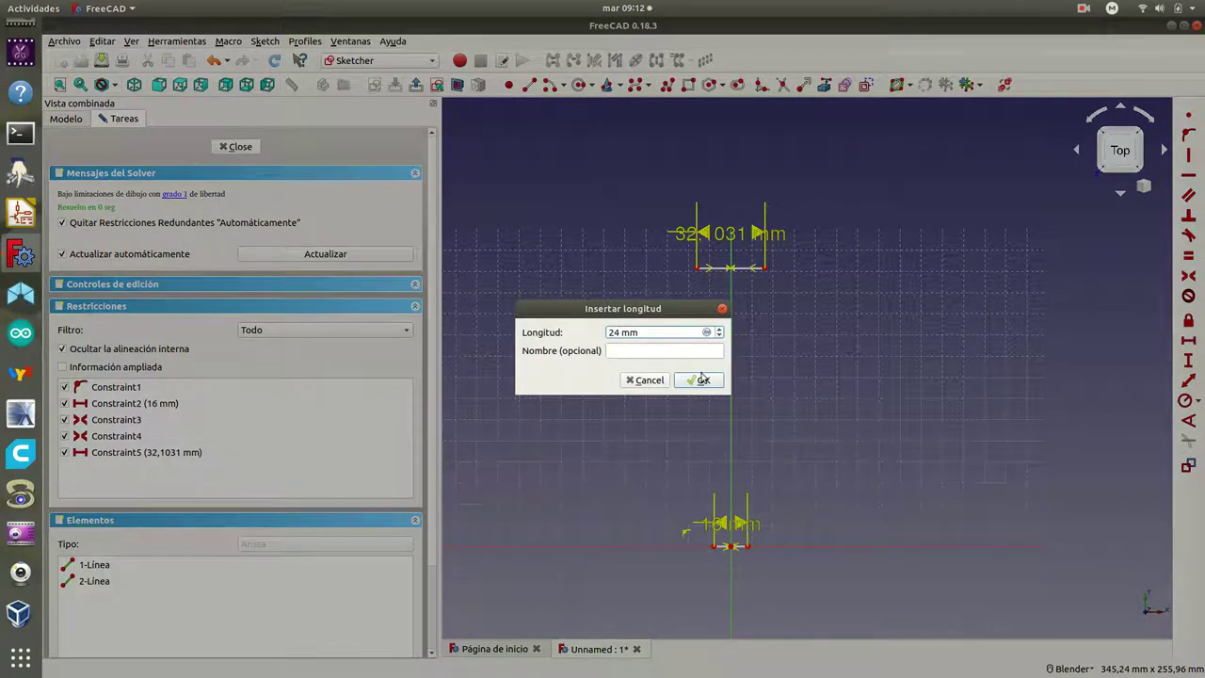
left_click(702, 382)
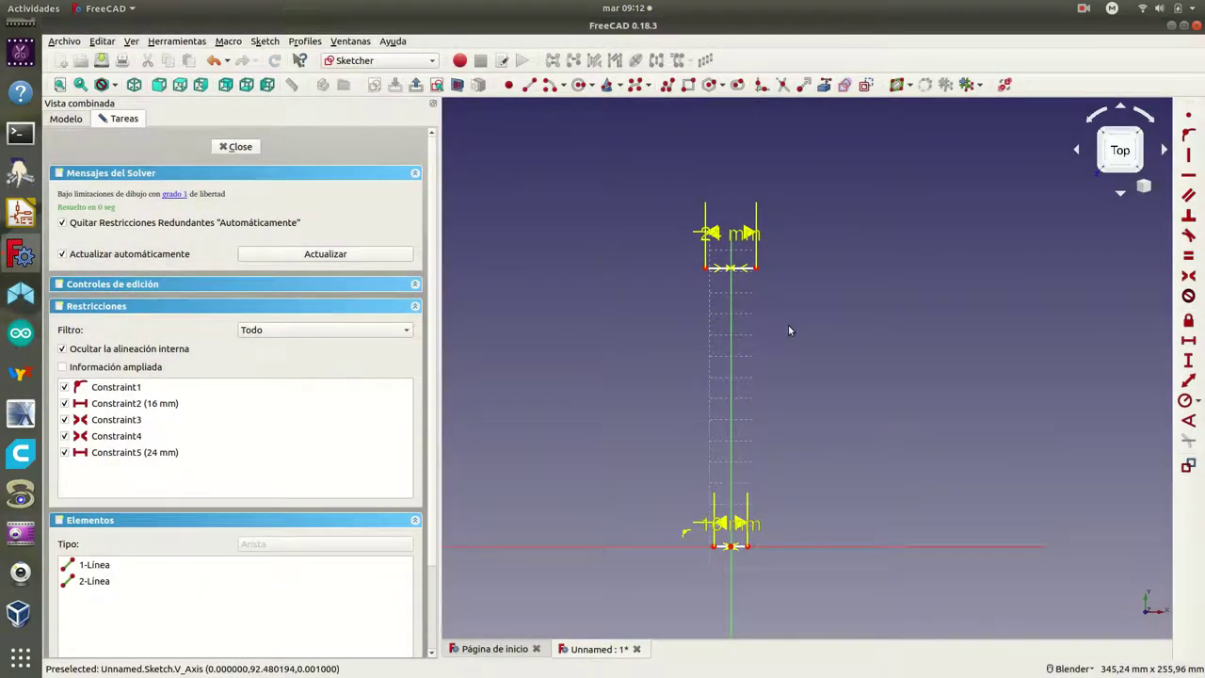
Set a 163 mm vertical distance from the origin to the upper line's left endpoint
left_click(706, 271)
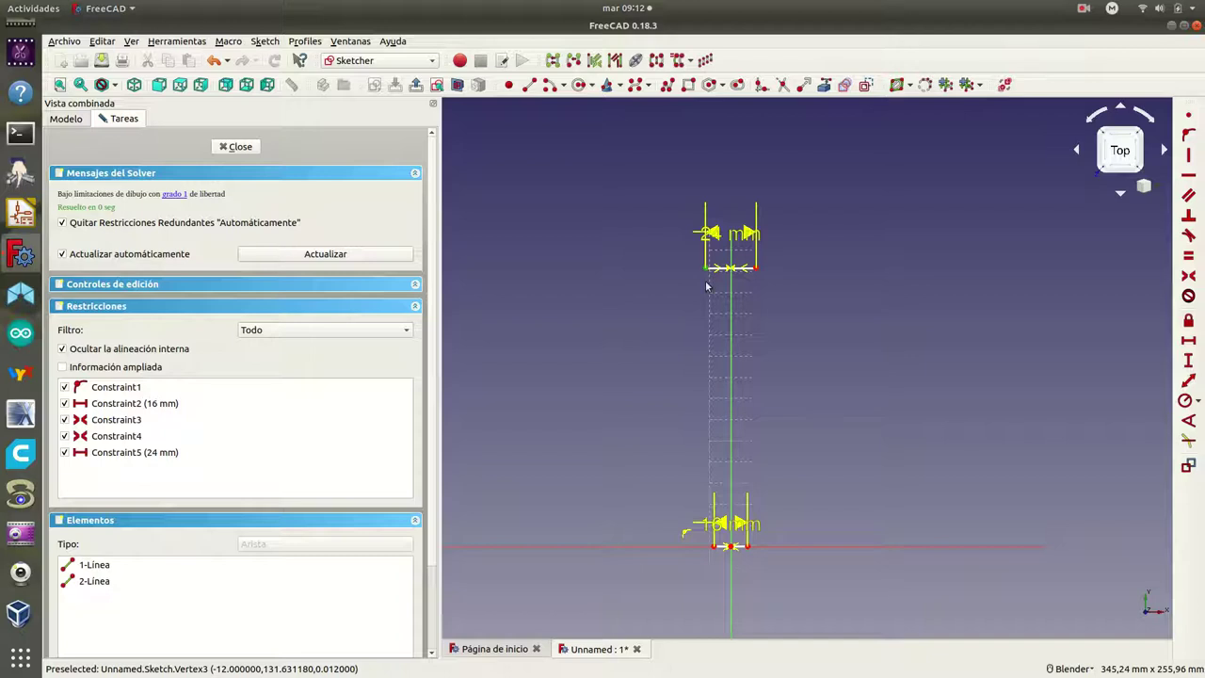
left_click(732, 547)
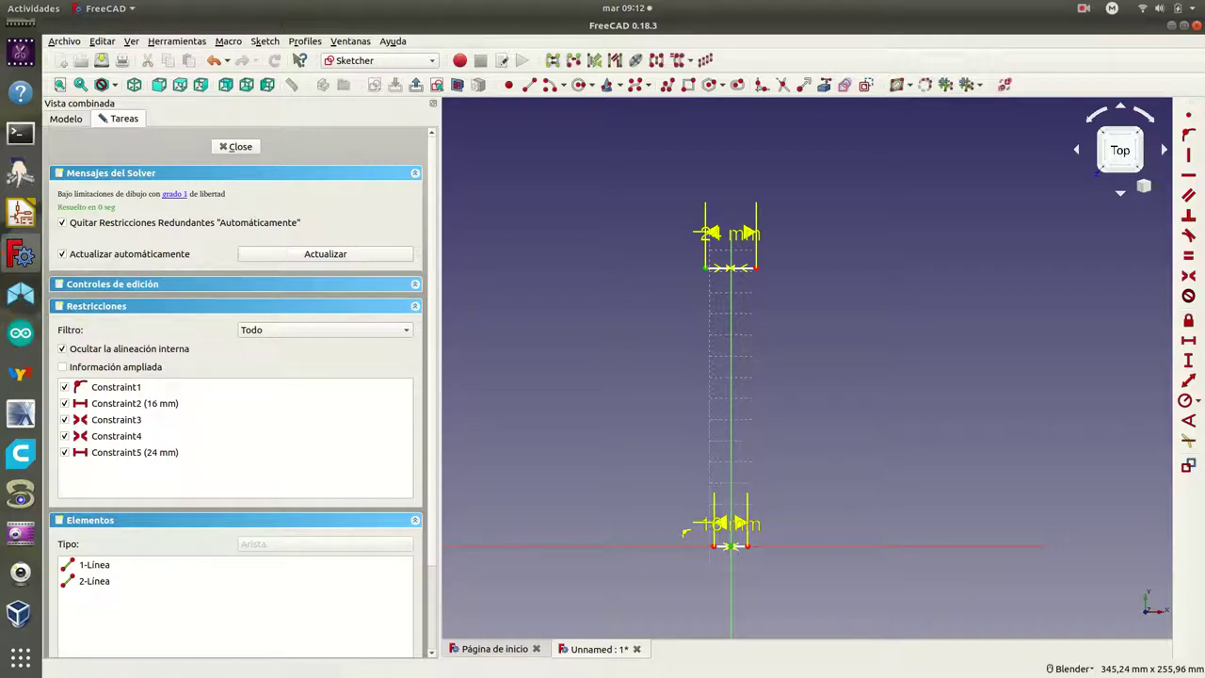
left_click(1189, 361)
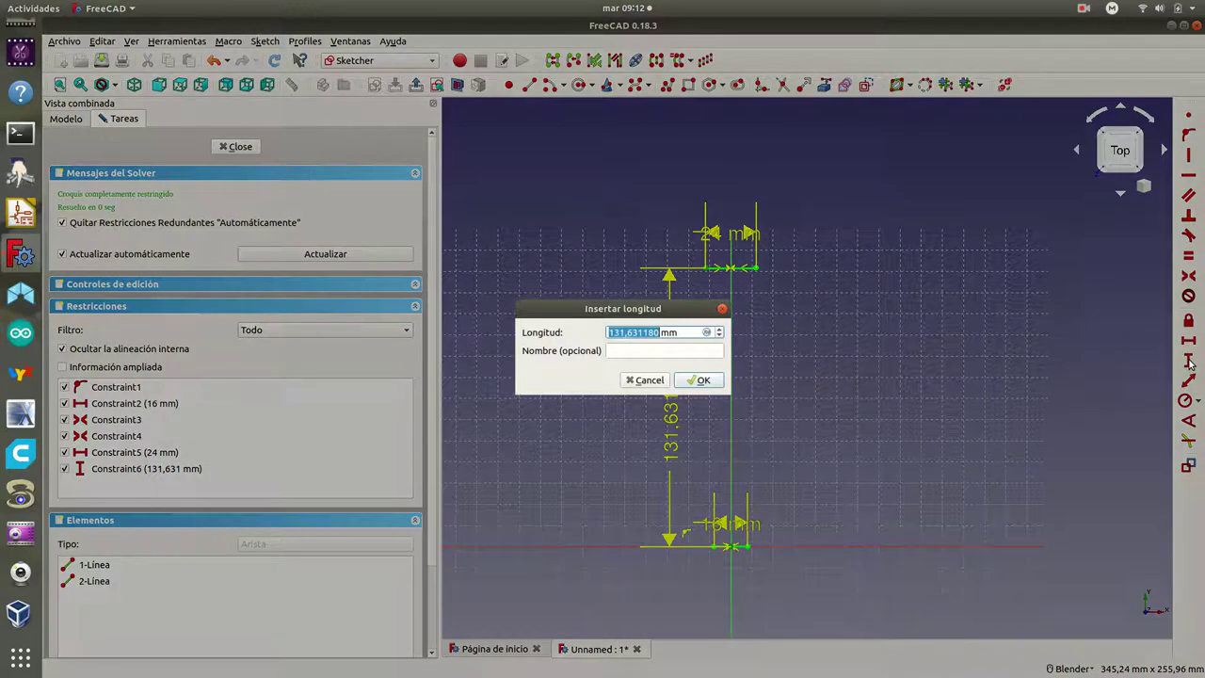
type("1")
type("63")
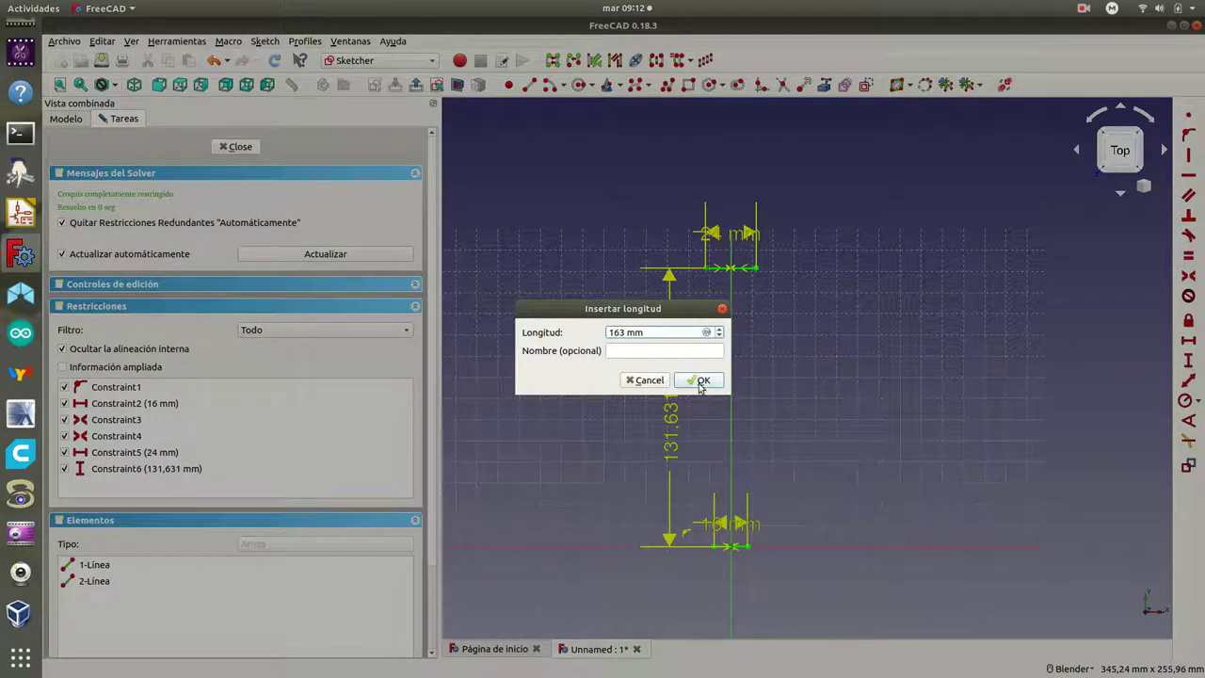
left_click(701, 386)
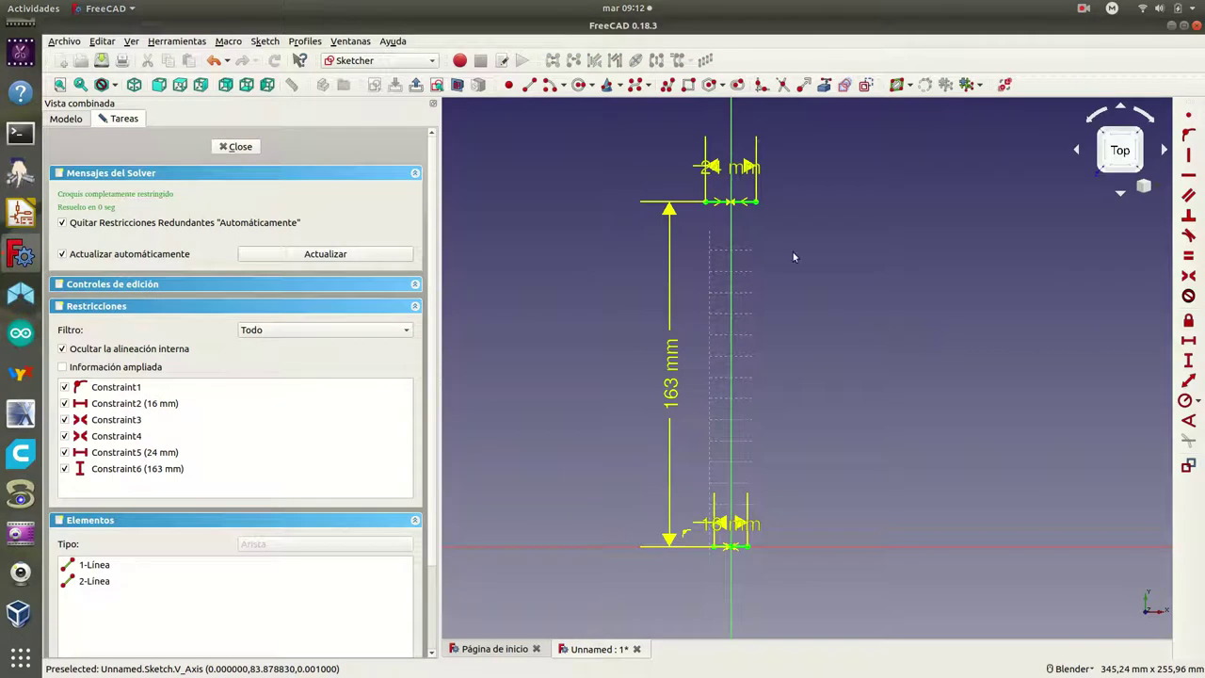
left_click(530, 86)
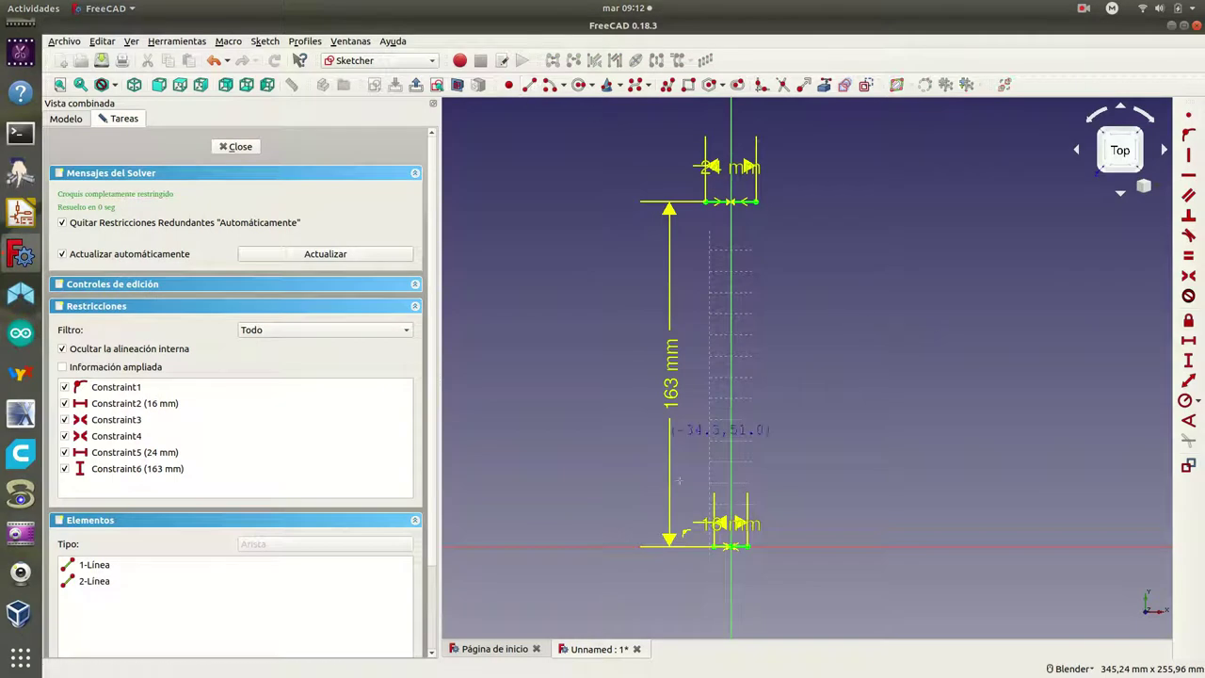
Draw left and right side lines joining the ends of the bottom and top lines
left_click(732, 546)
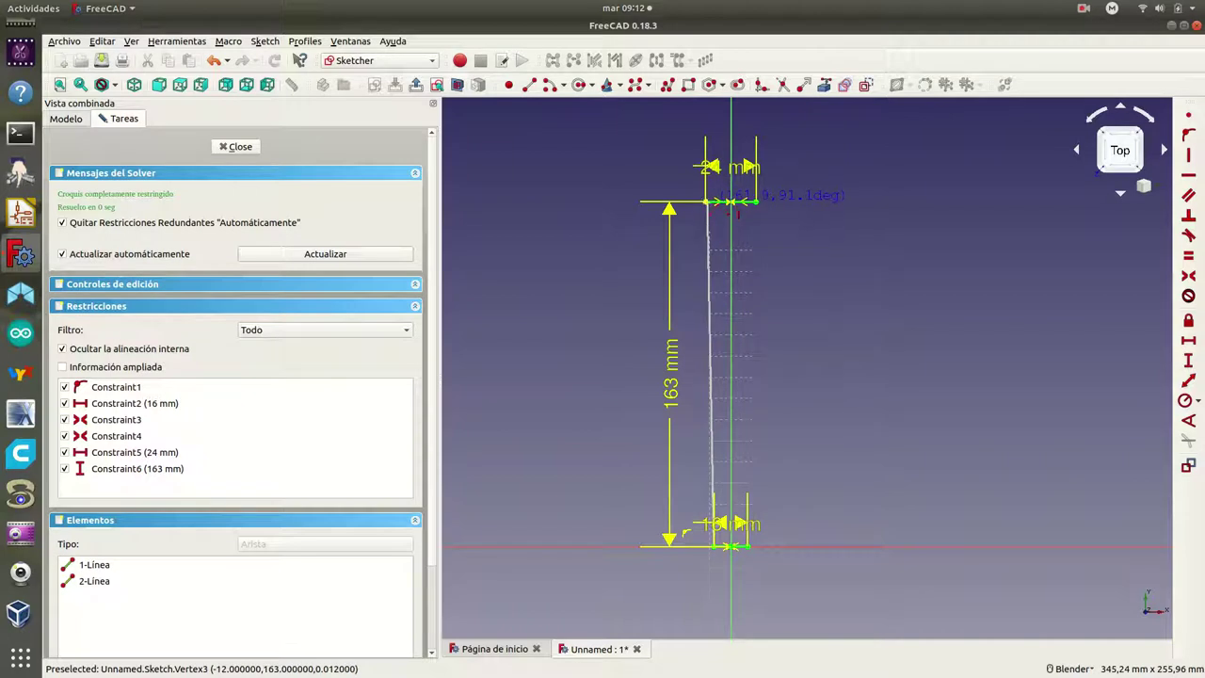
left_click(735, 208)
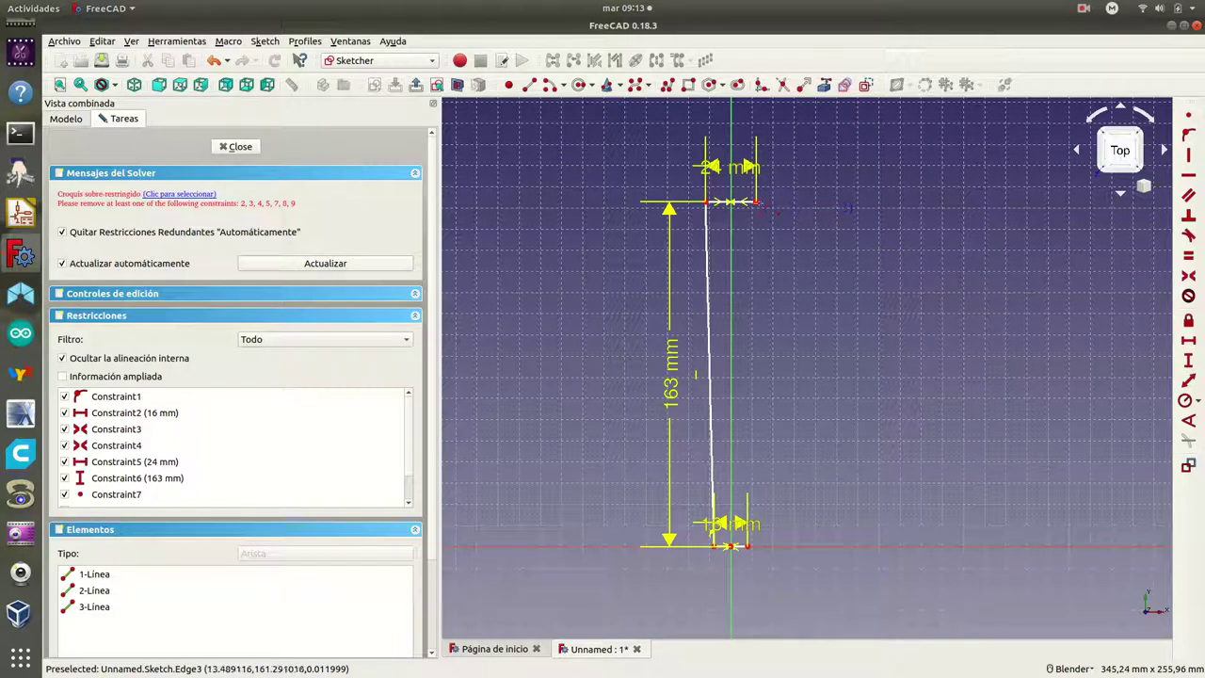
left_click(756, 203)
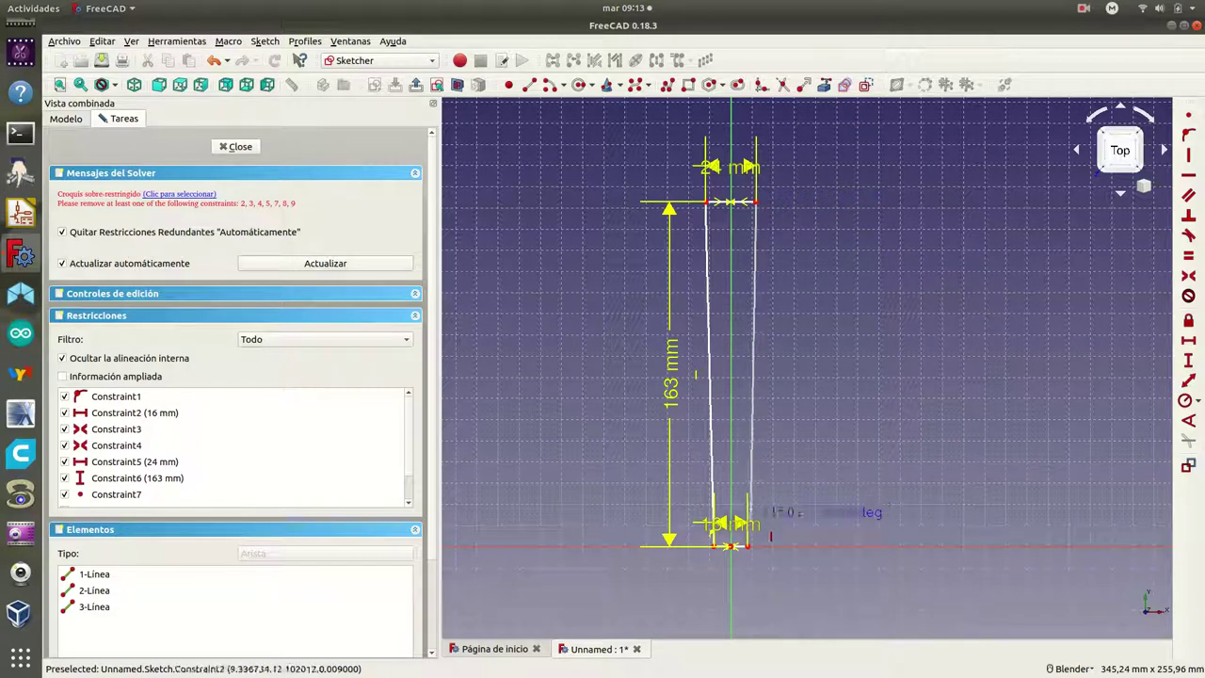
left_click(748, 547)
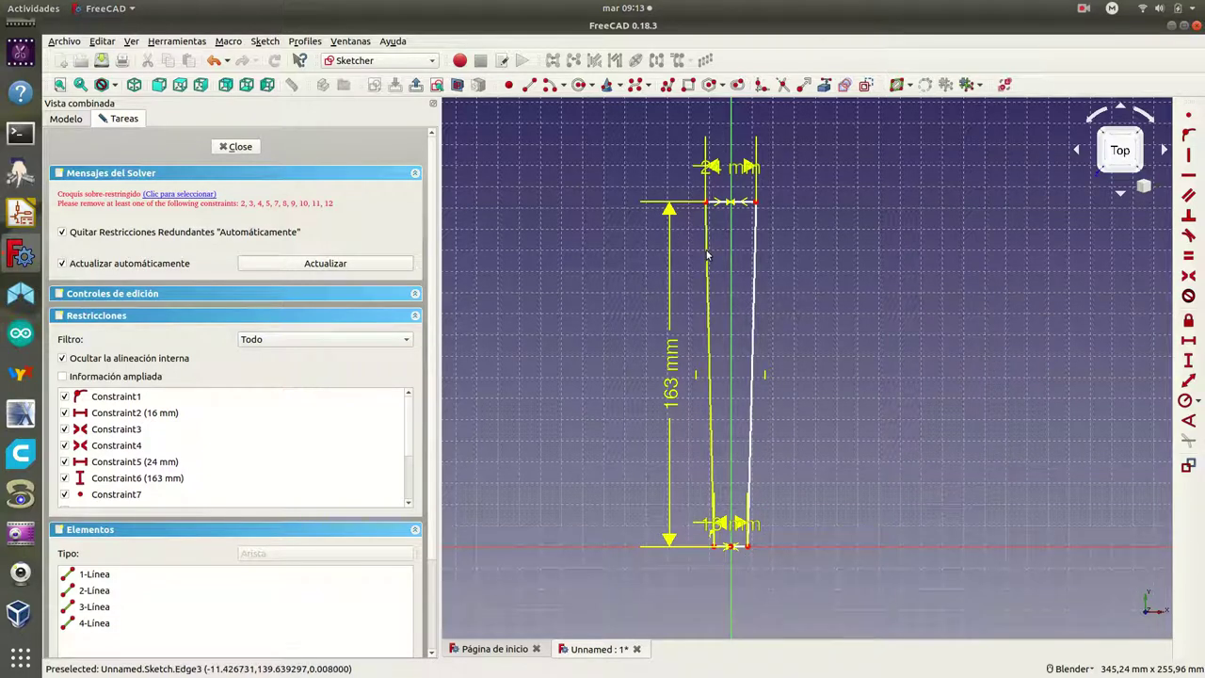
Delete the redundant conflicting constraints reported by the sketch solver
left_click(699, 198)
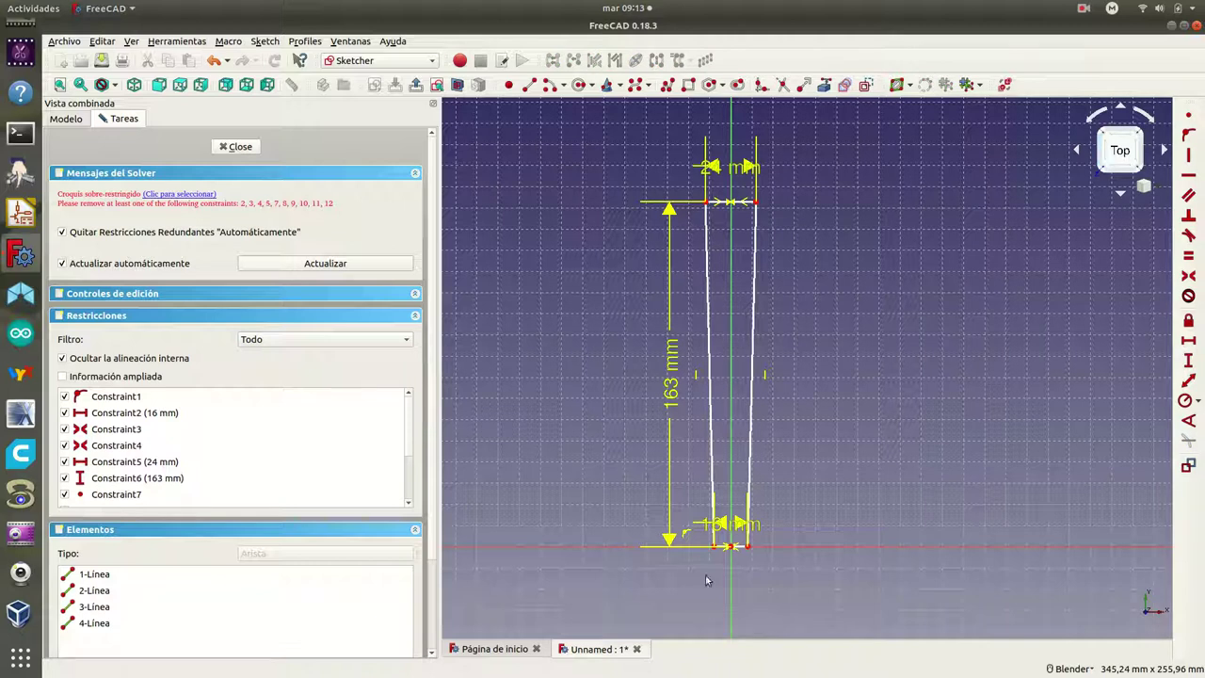
left_click(718, 566)
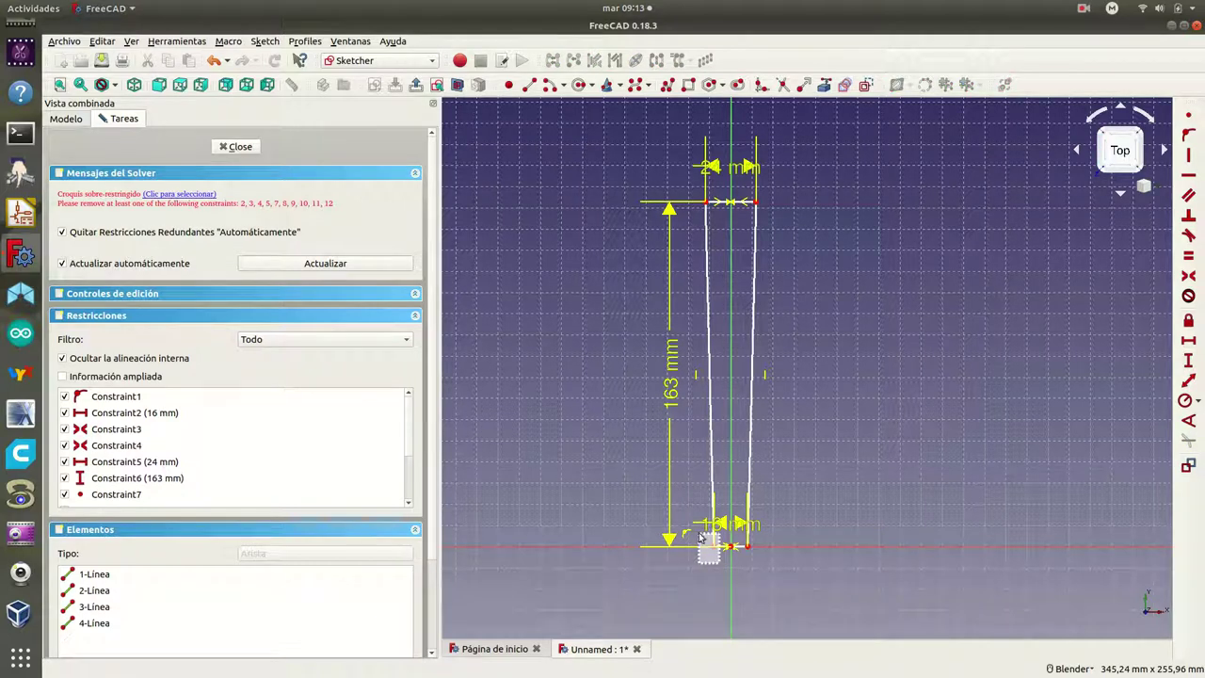
left_click_drag(705, 537, 715, 557)
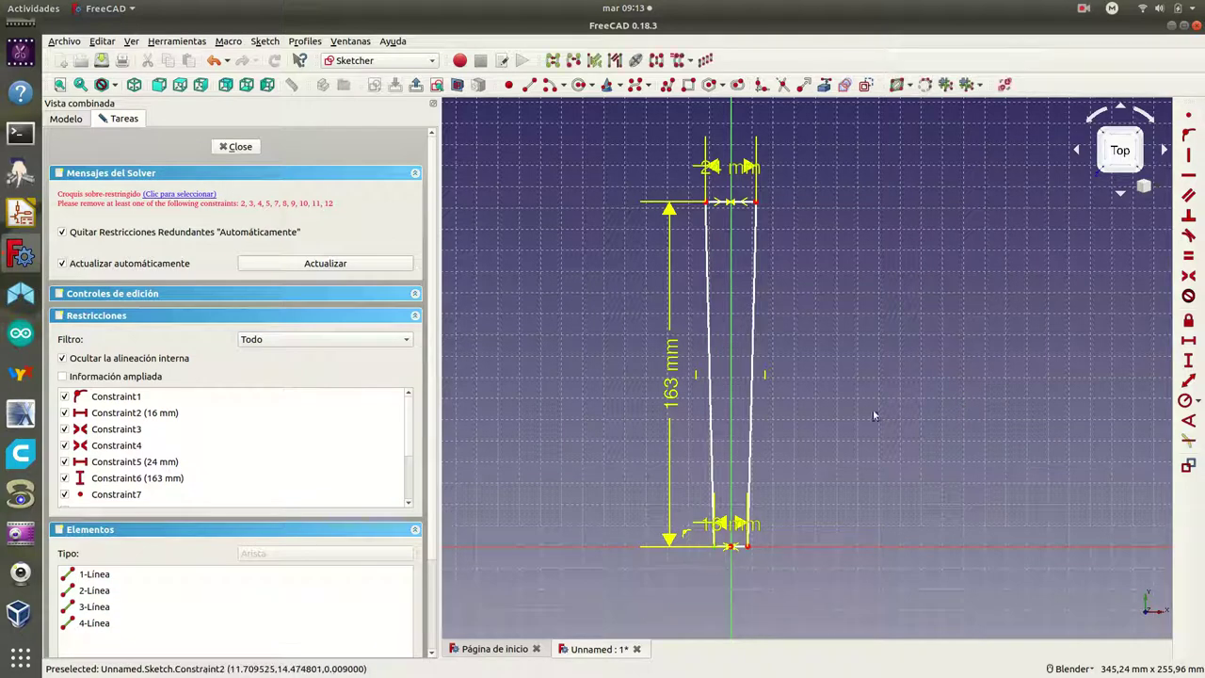
left_click(1190, 117)
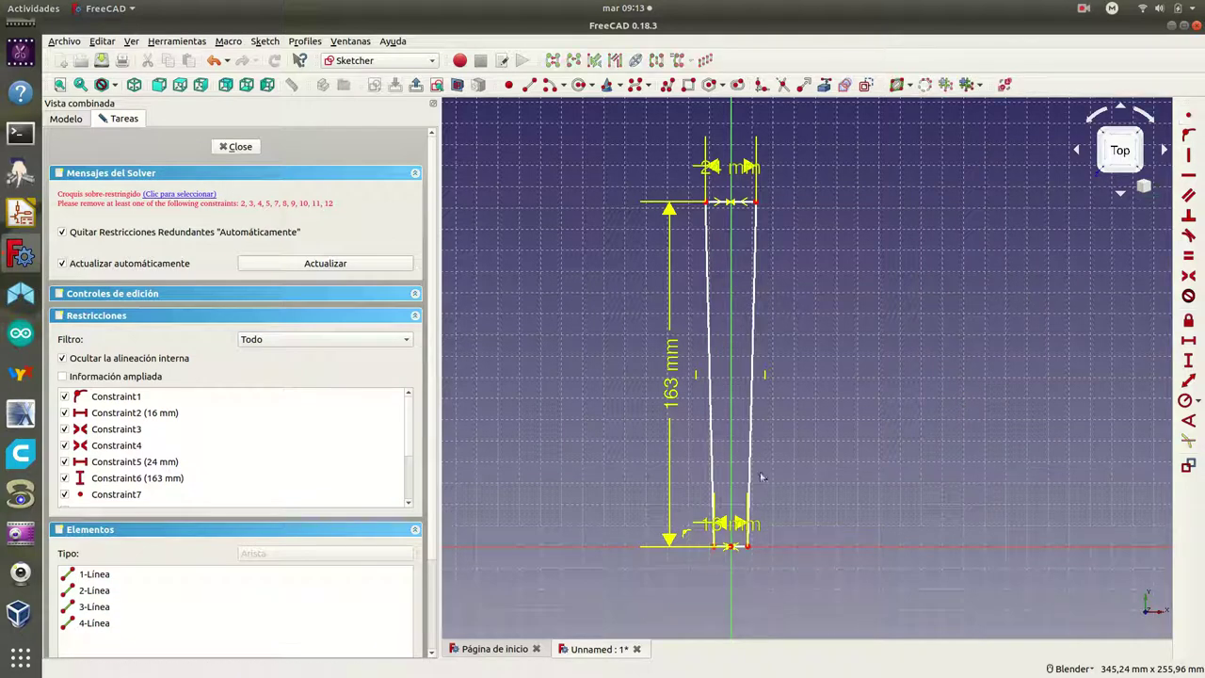
left_click_drag(742, 541, 682, 574)
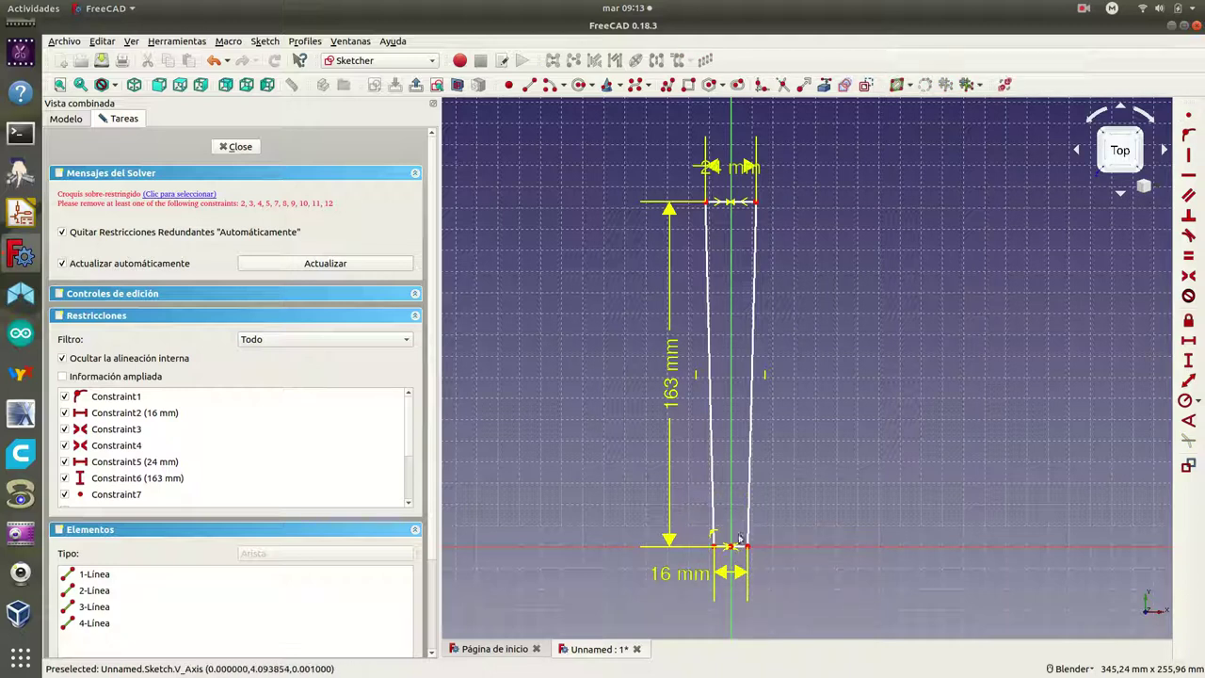
left_click(744, 545)
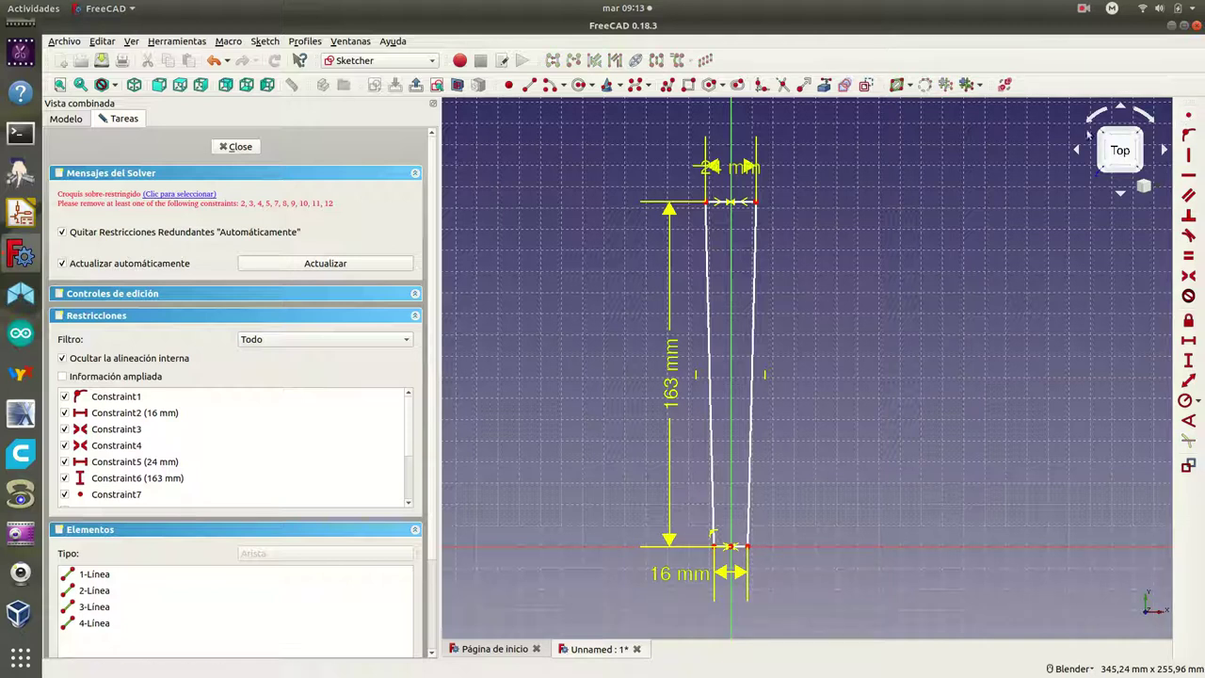
left_click(754, 200)
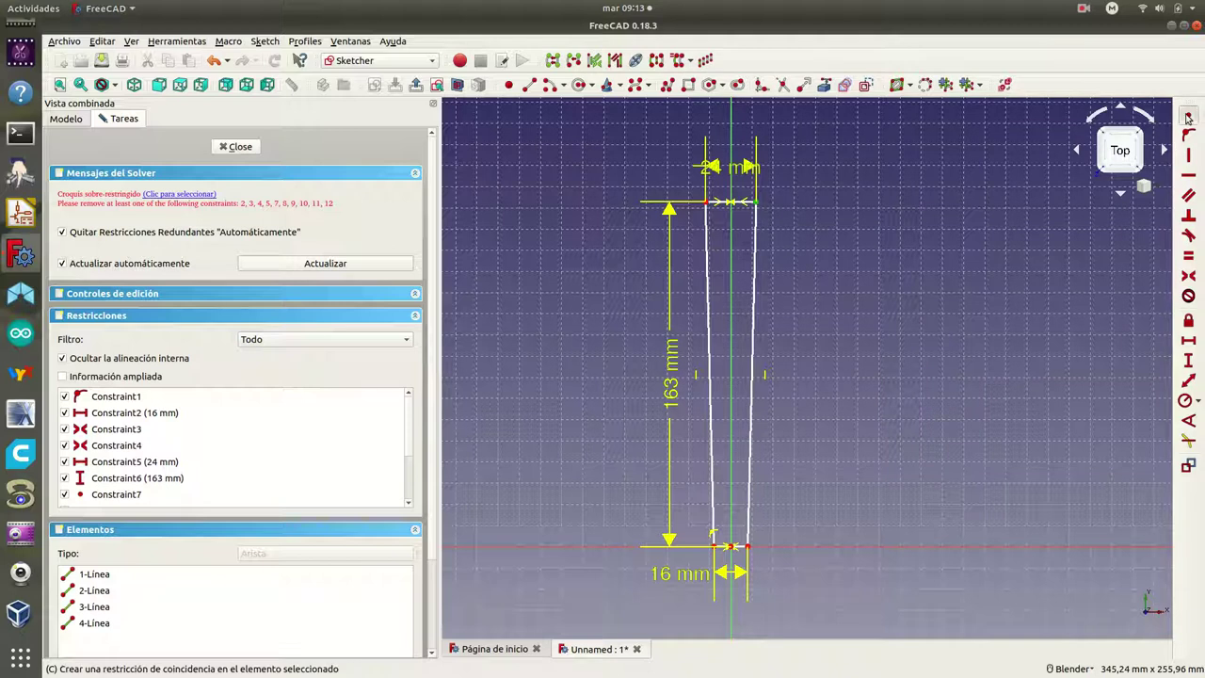
left_click(704, 202)
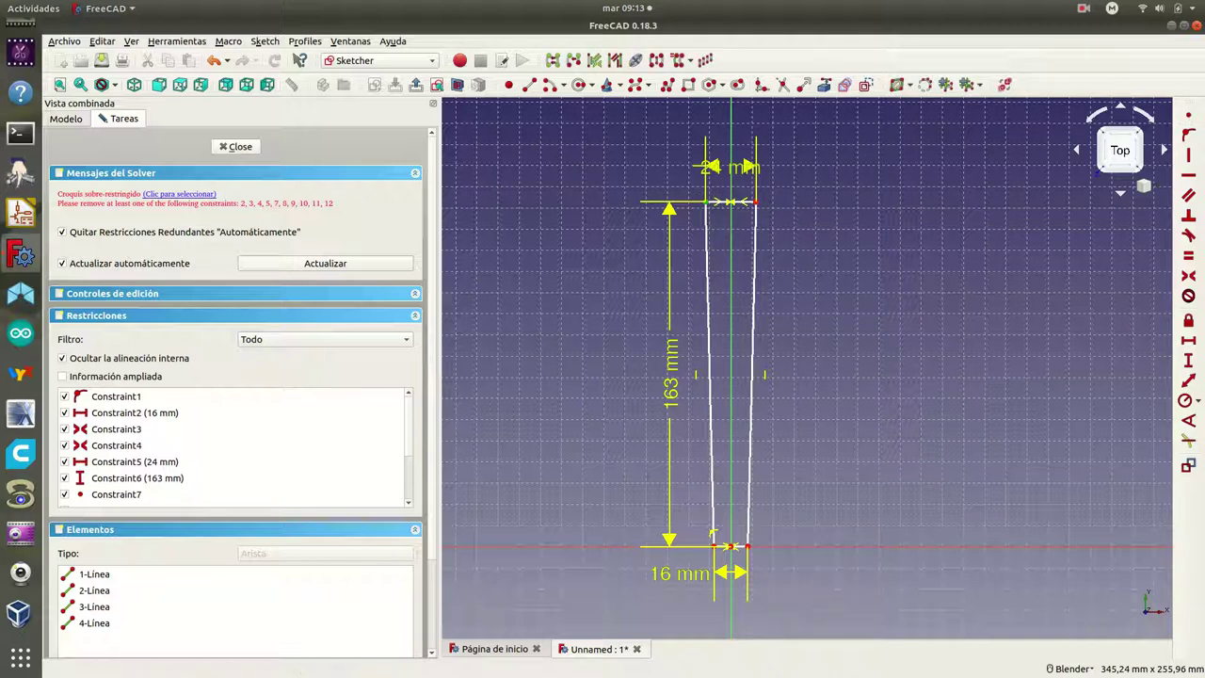
left_click(1188, 118)
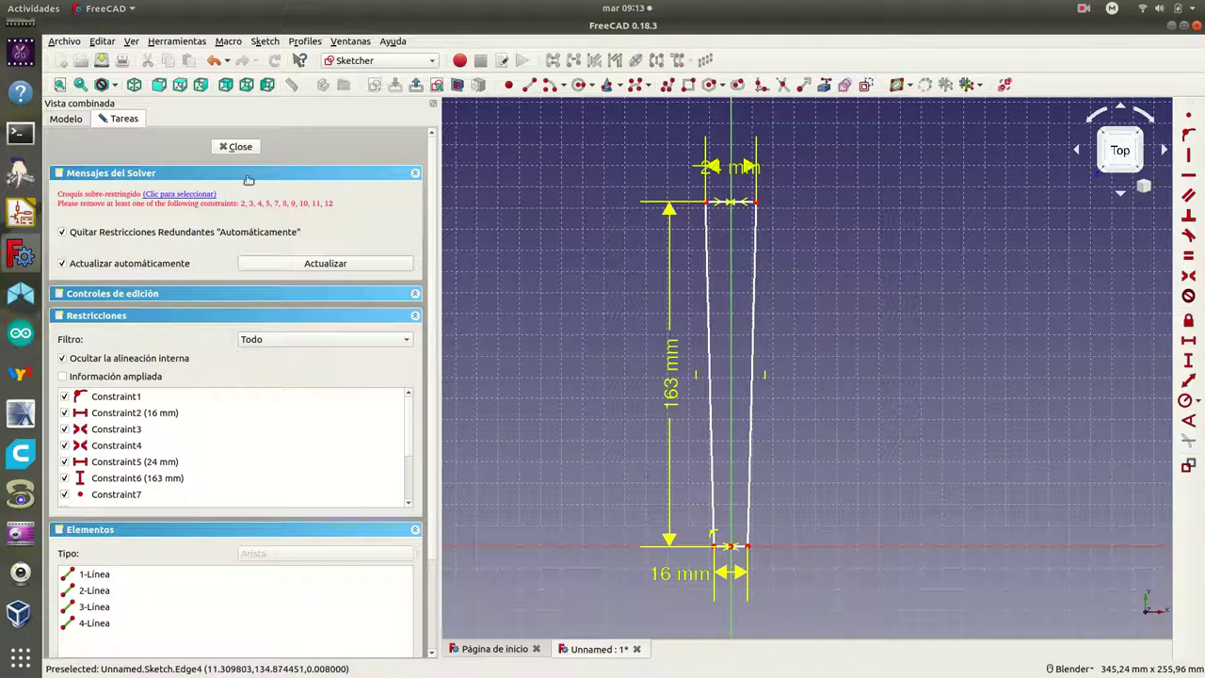
left_click(194, 195)
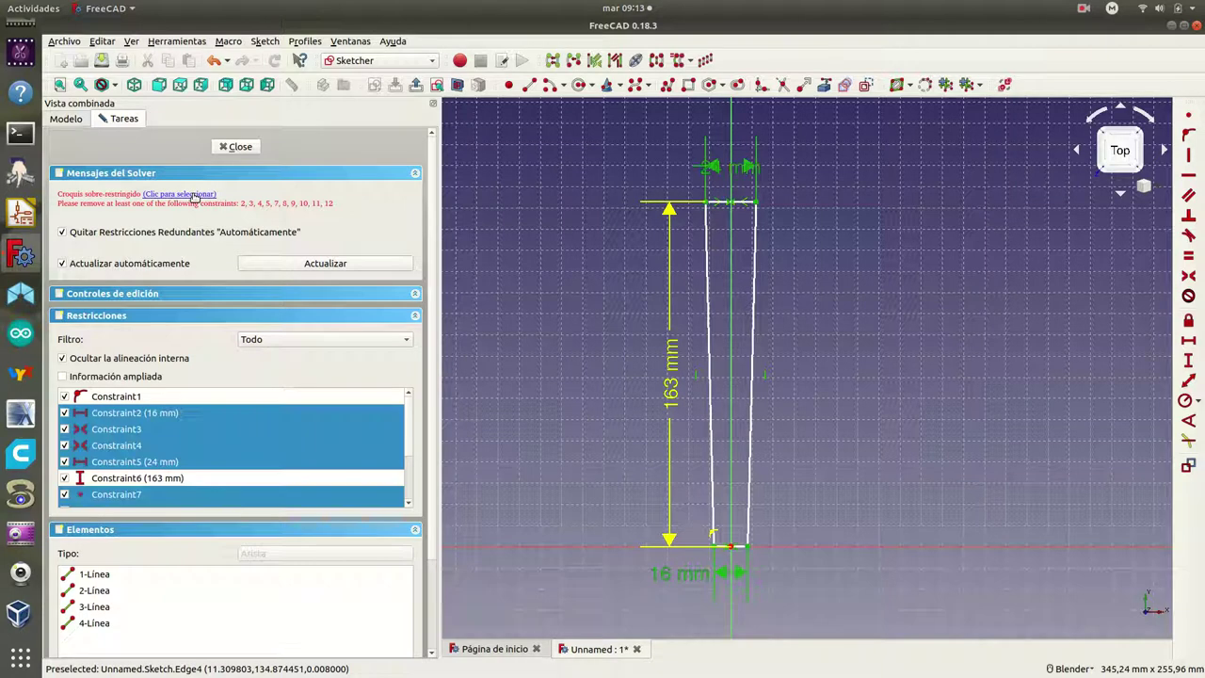
key("Delete")
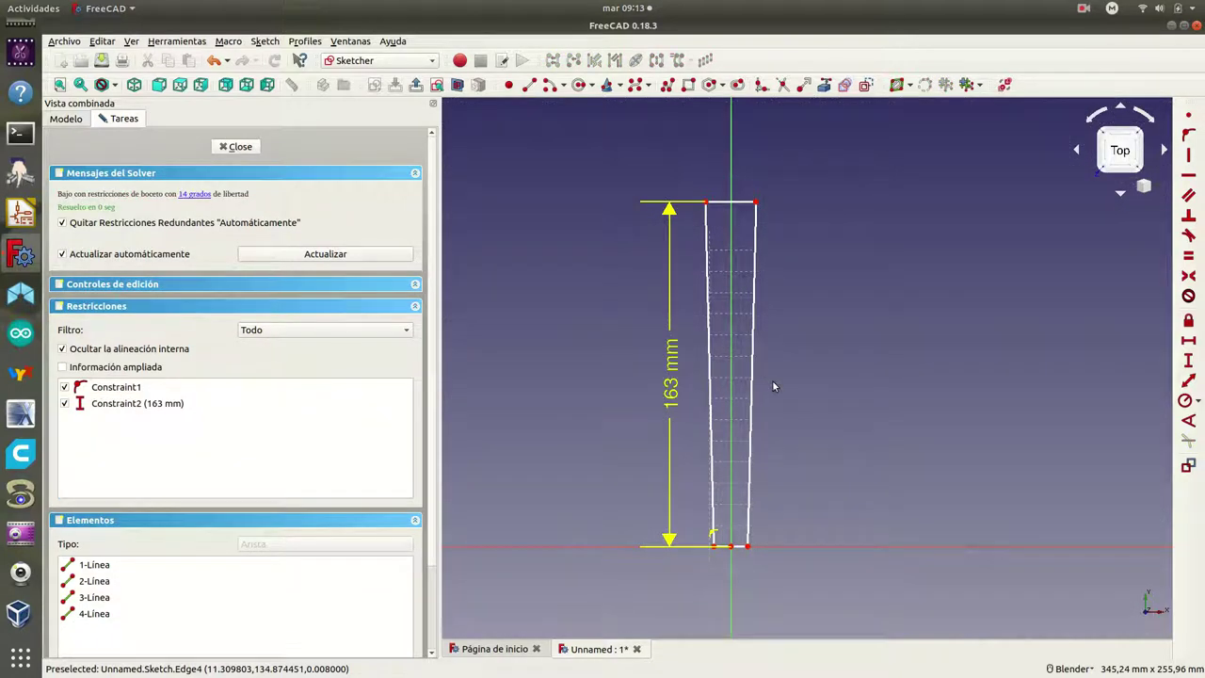
Dimension the top edge to 24 mm and the bottom edge to 16 mm
left_click(726, 202)
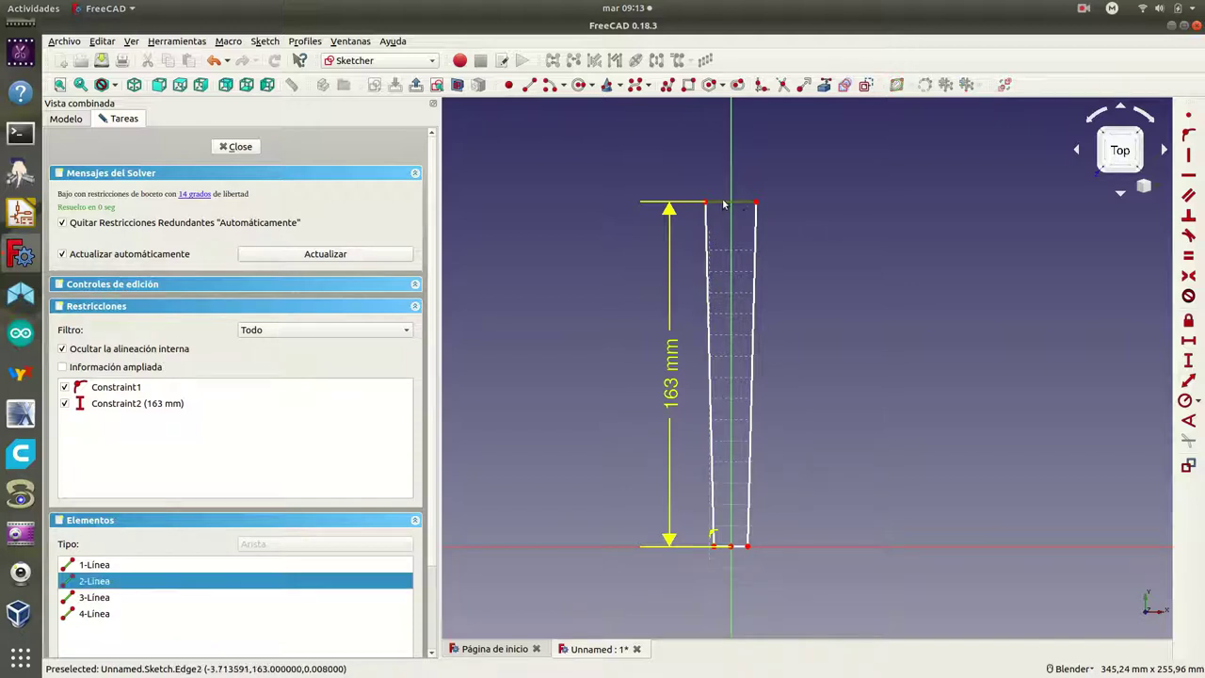
left_click(1192, 342)
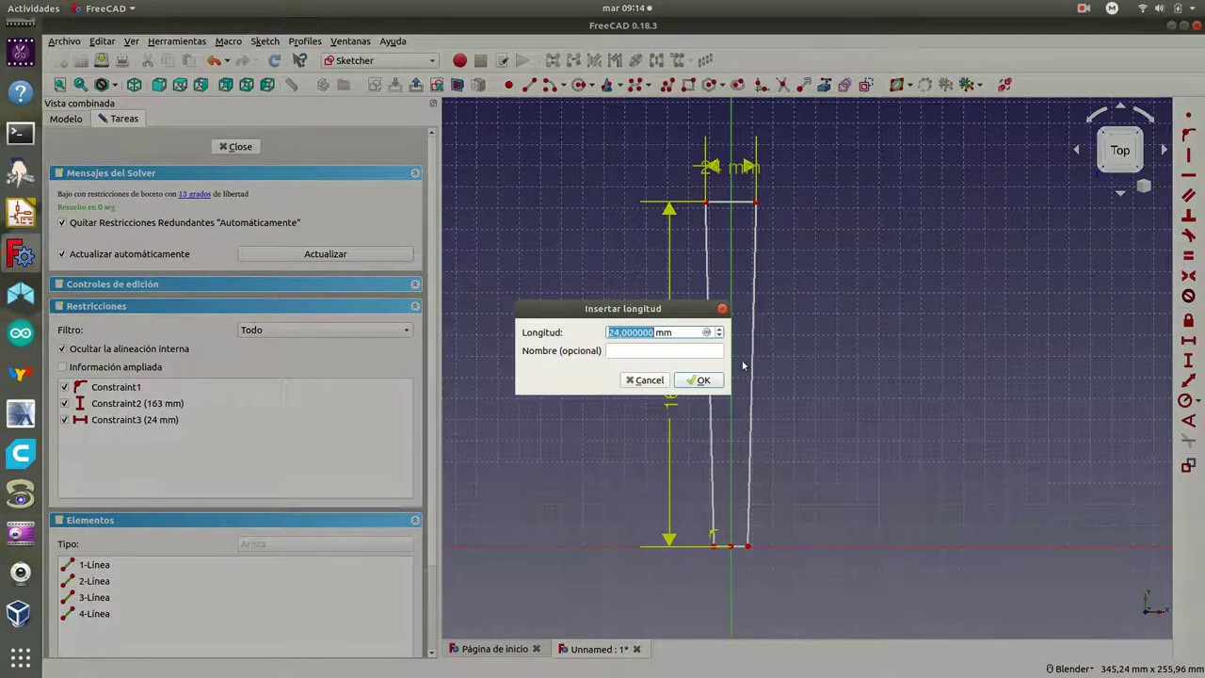
left_click(703, 380)
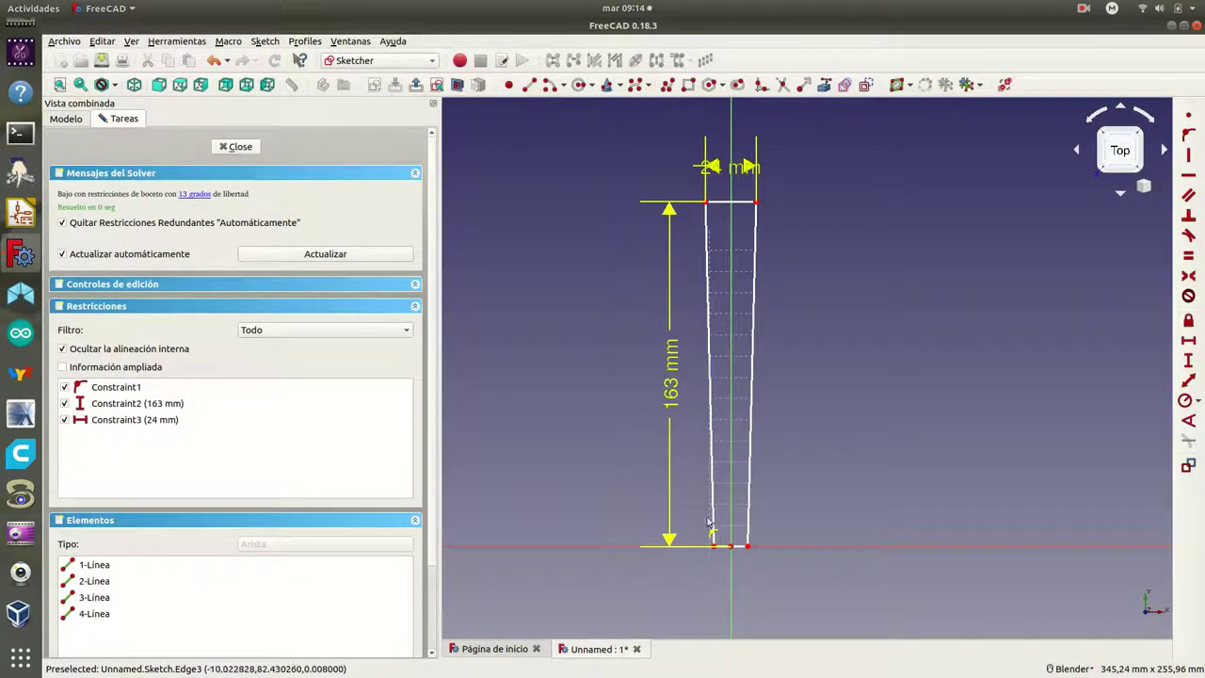
left_click(725, 548)
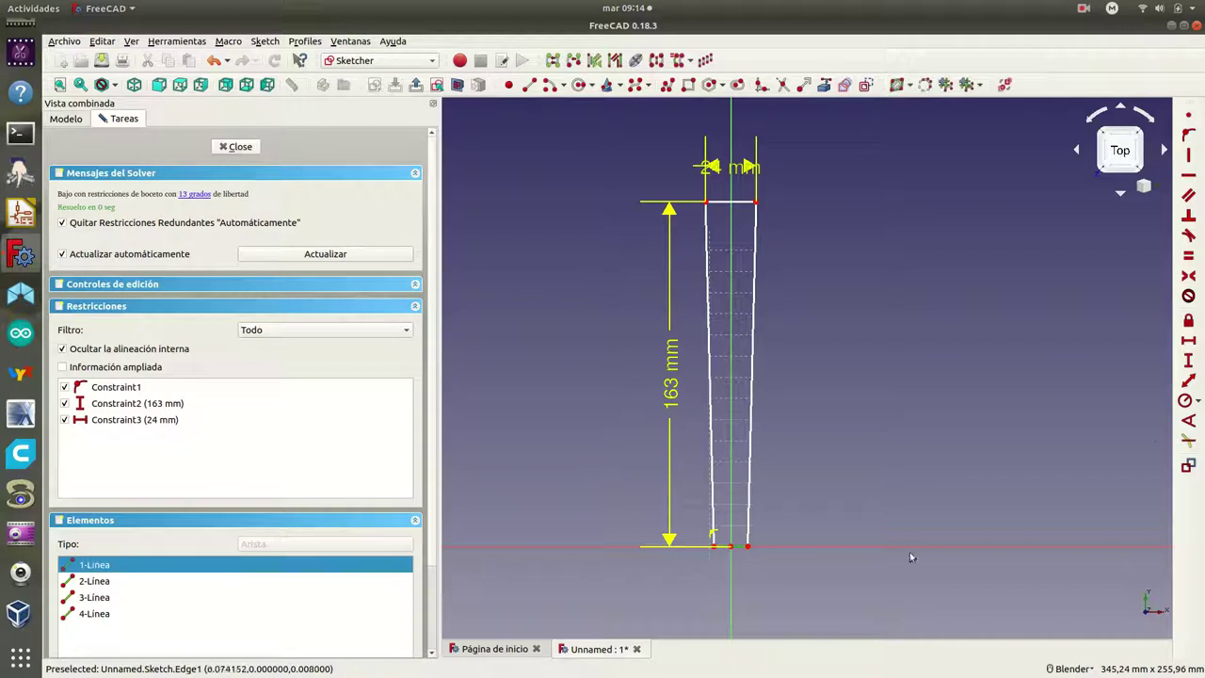
left_click(1192, 344)
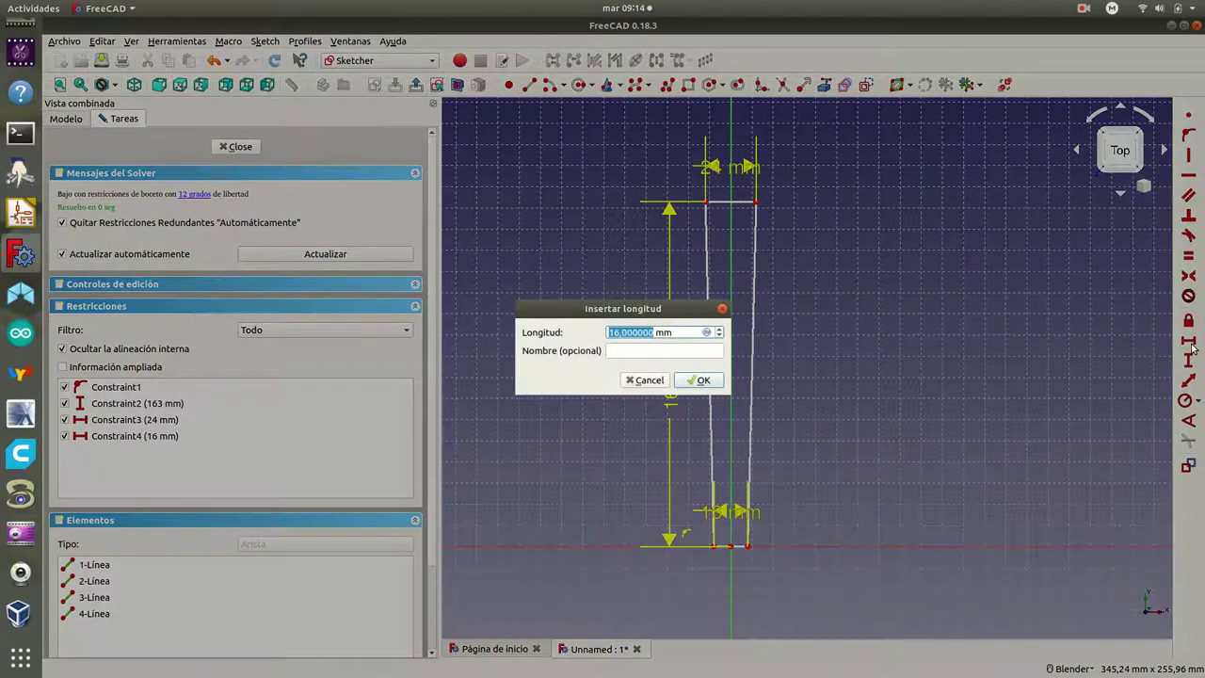
type("16")
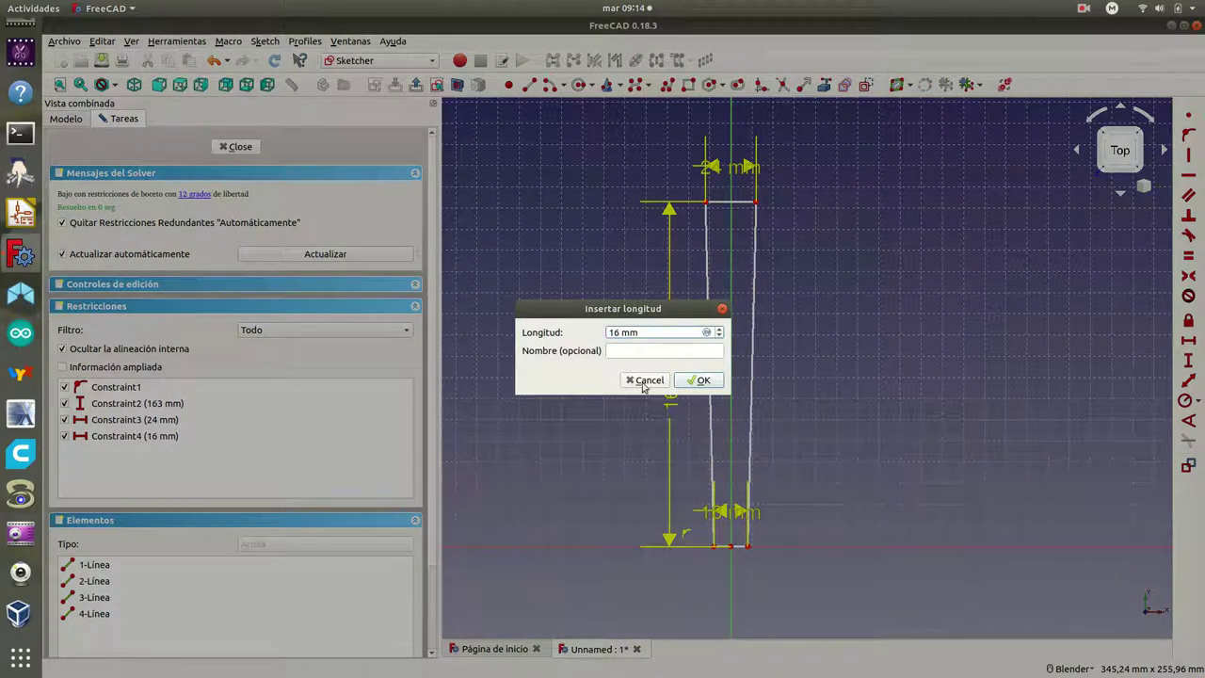
left_click(699, 382)
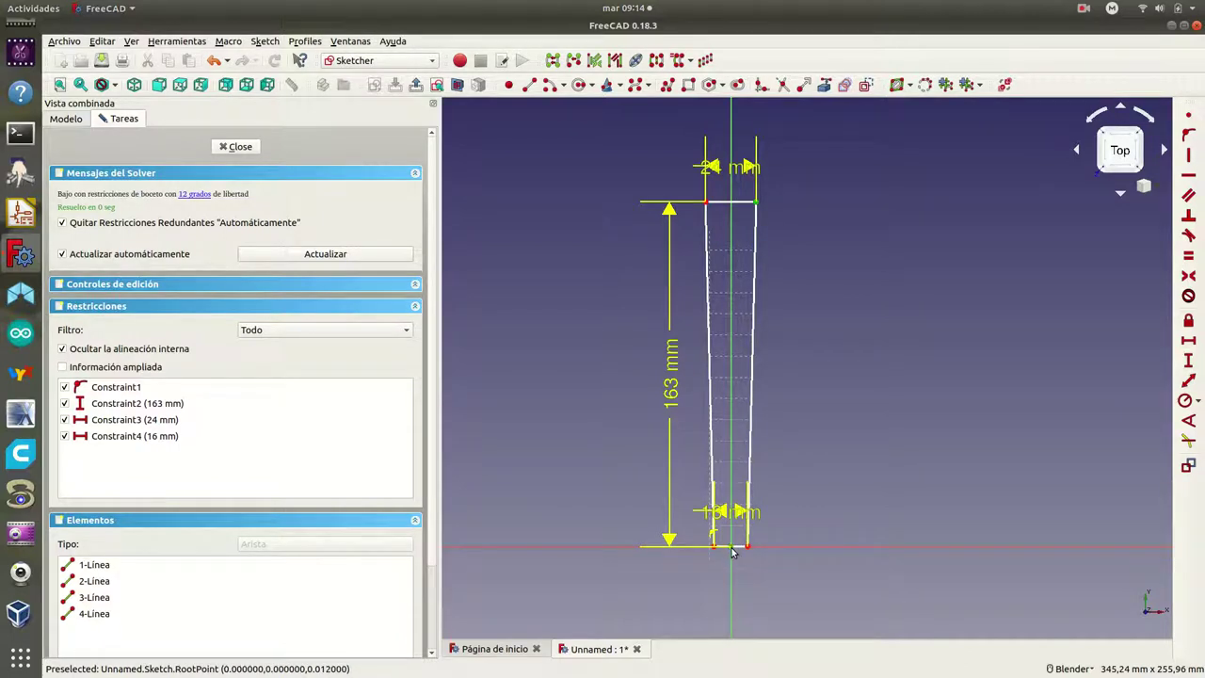
Add a 163 mm vertical height dimension and move its label right of the outline
left_click(1188, 360)
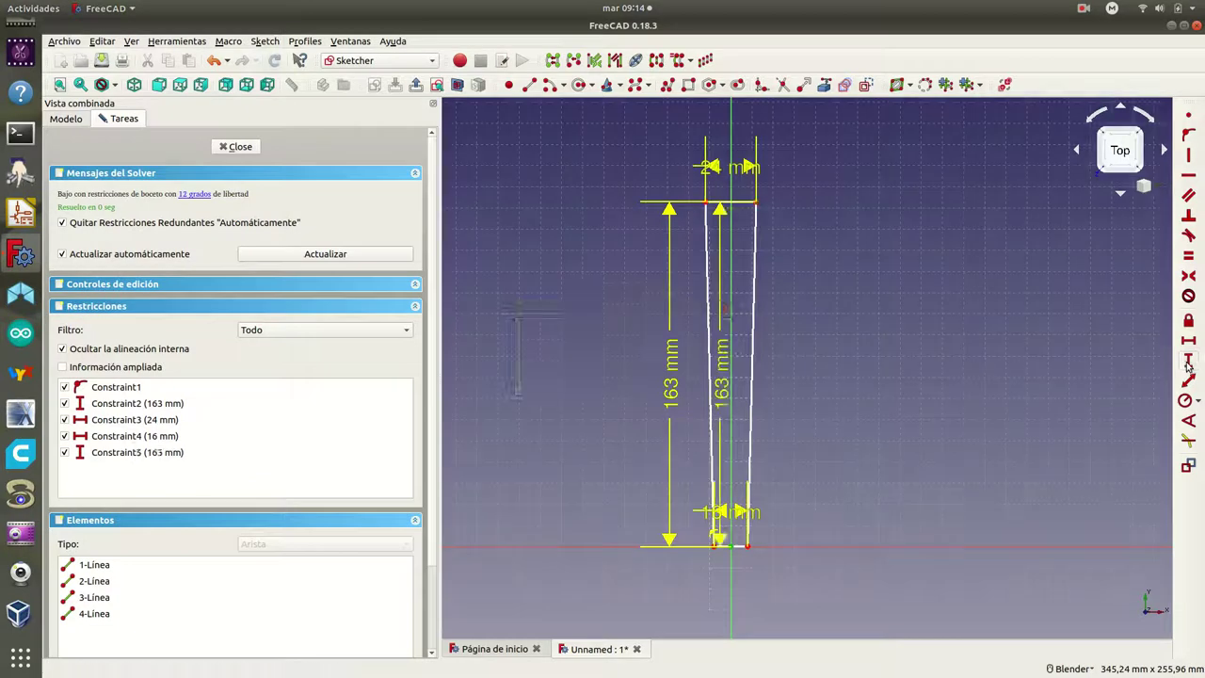
left_click(697, 379)
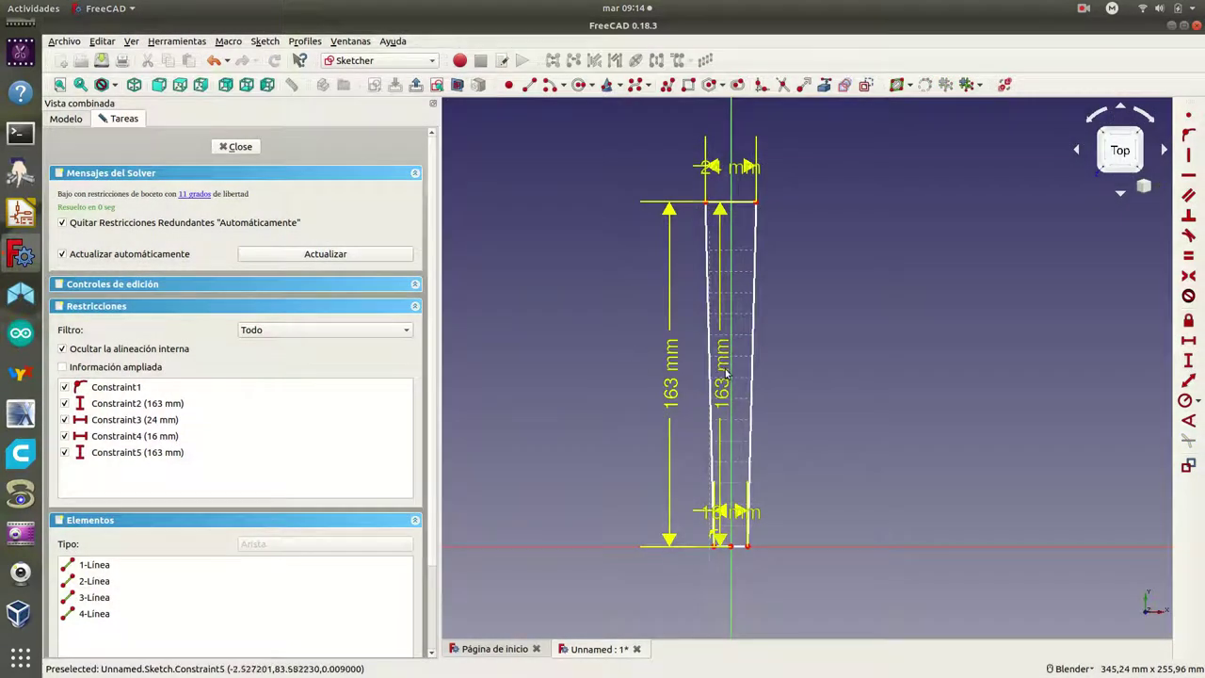
left_click_drag(723, 375, 845, 376)
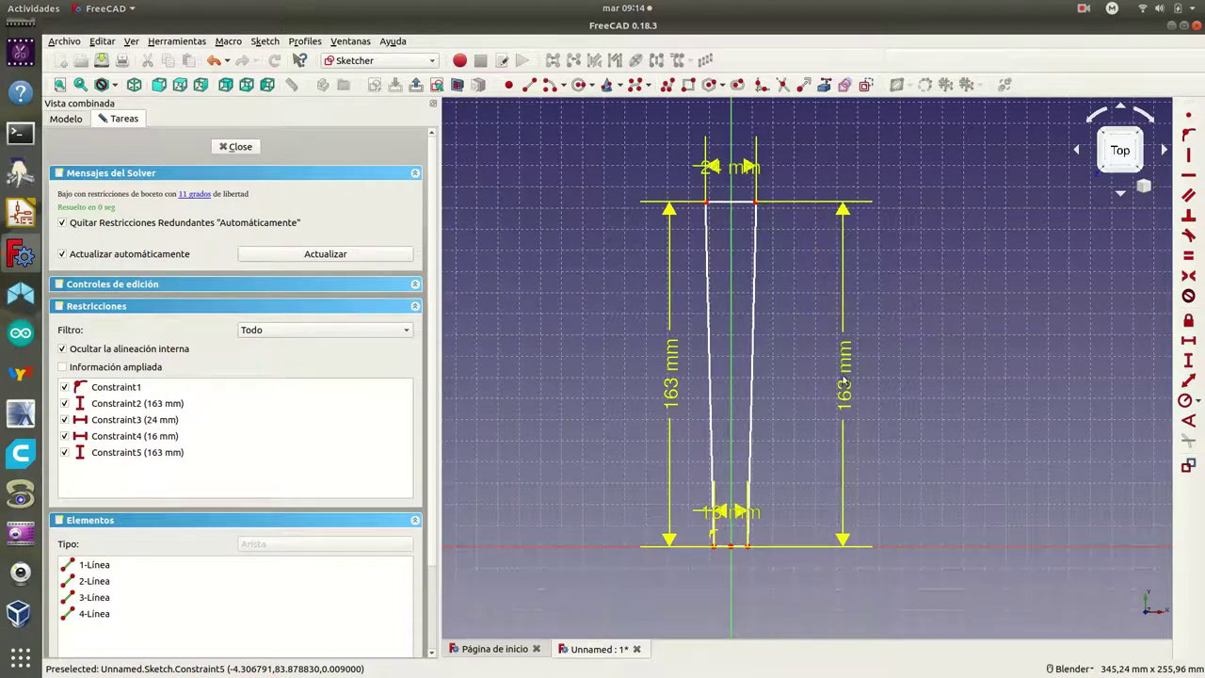
mouse_move(728, 204)
left_mouse_down()
mouse_move(718, 212)
mouse_move(683, 188)
left_mouse_up()
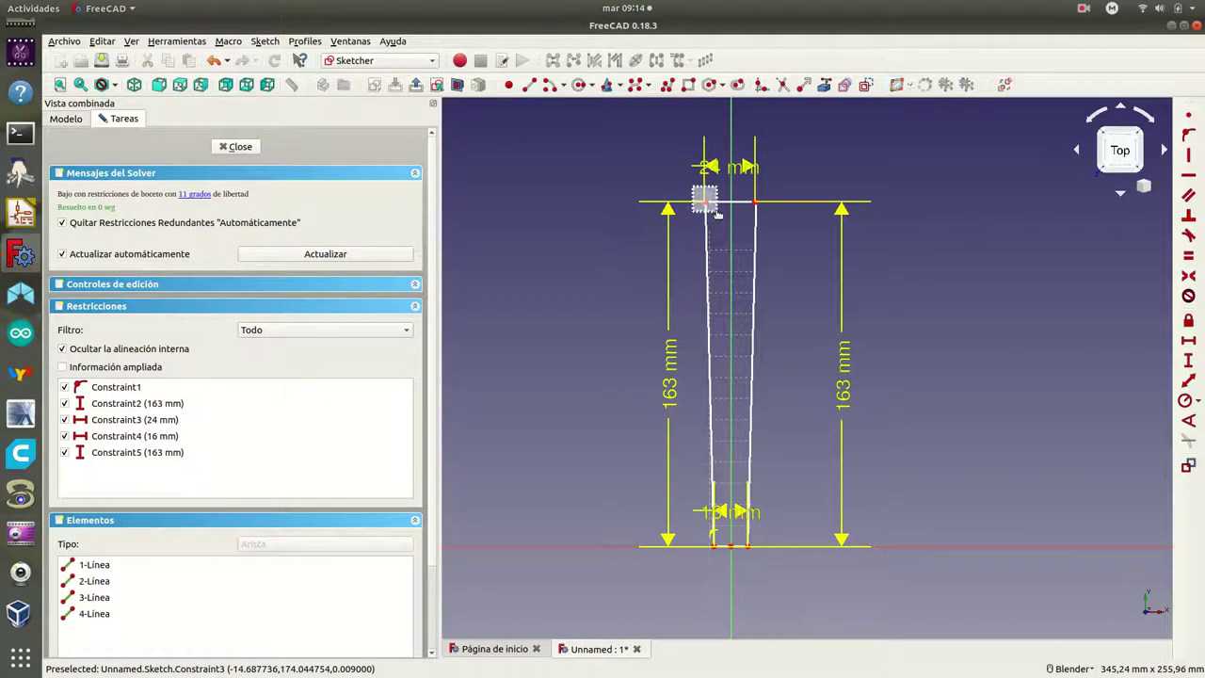
Make the line ends coincide at all four corners, leaving 3 degrees of freedom
left_click(706, 202)
left_click(1189, 114)
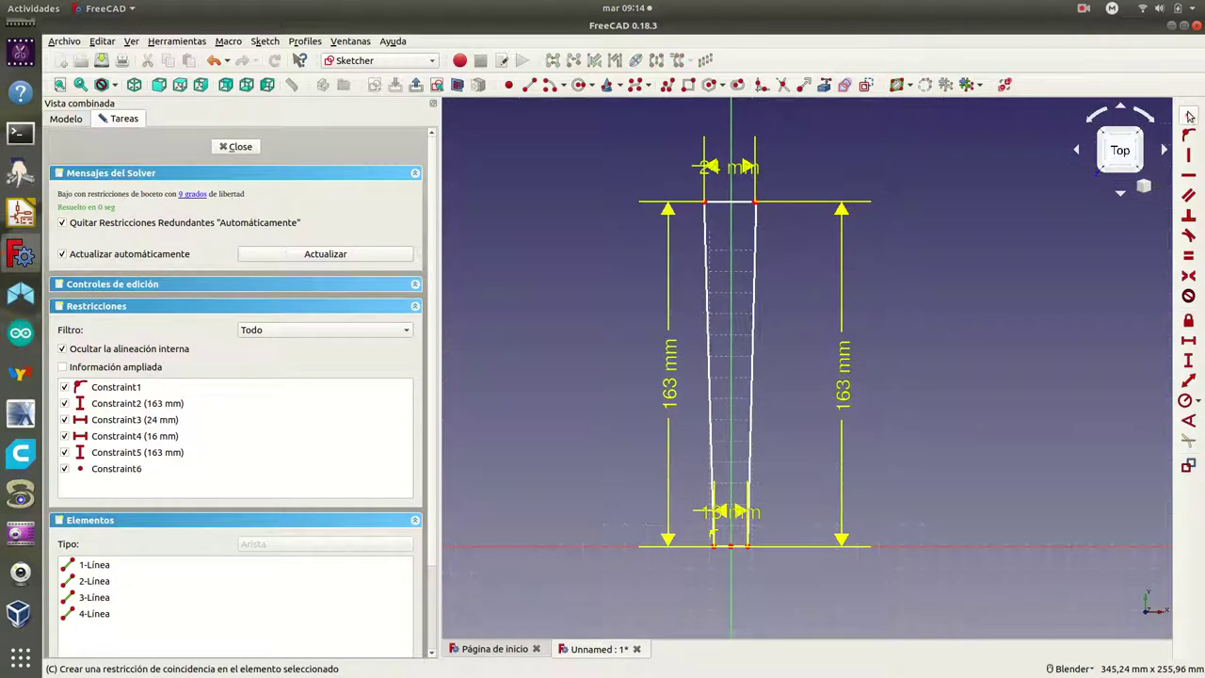
left_click(754, 201)
left_click(1189, 114)
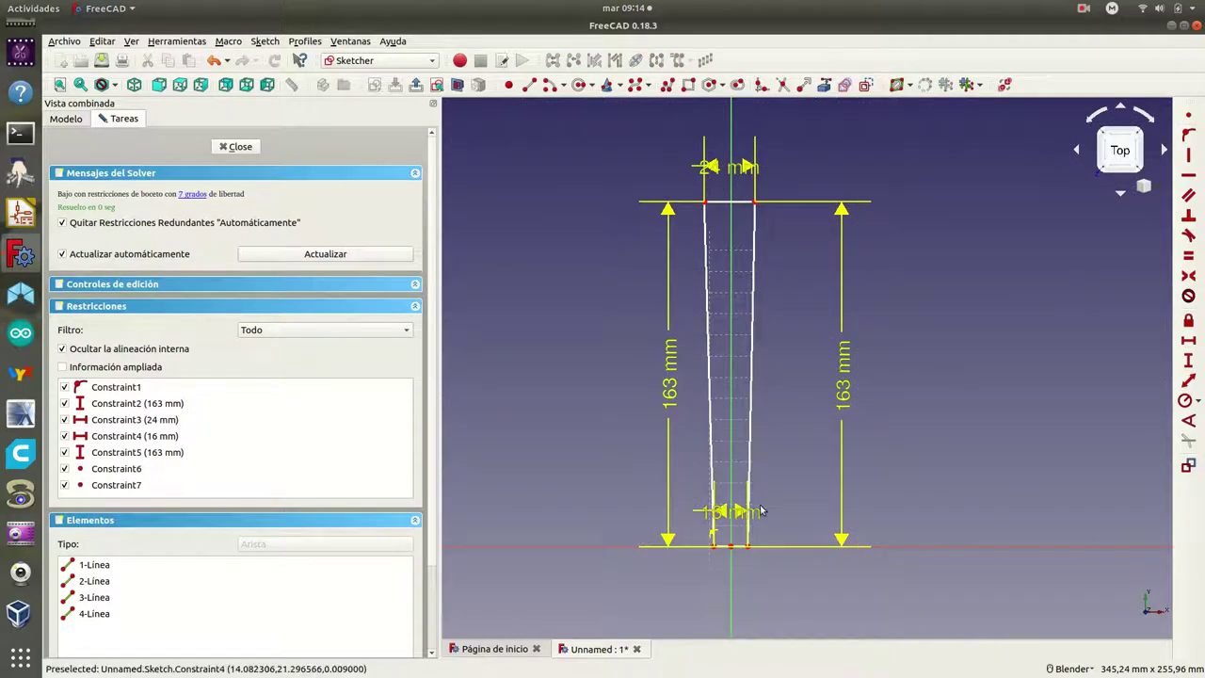
left_click(743, 544)
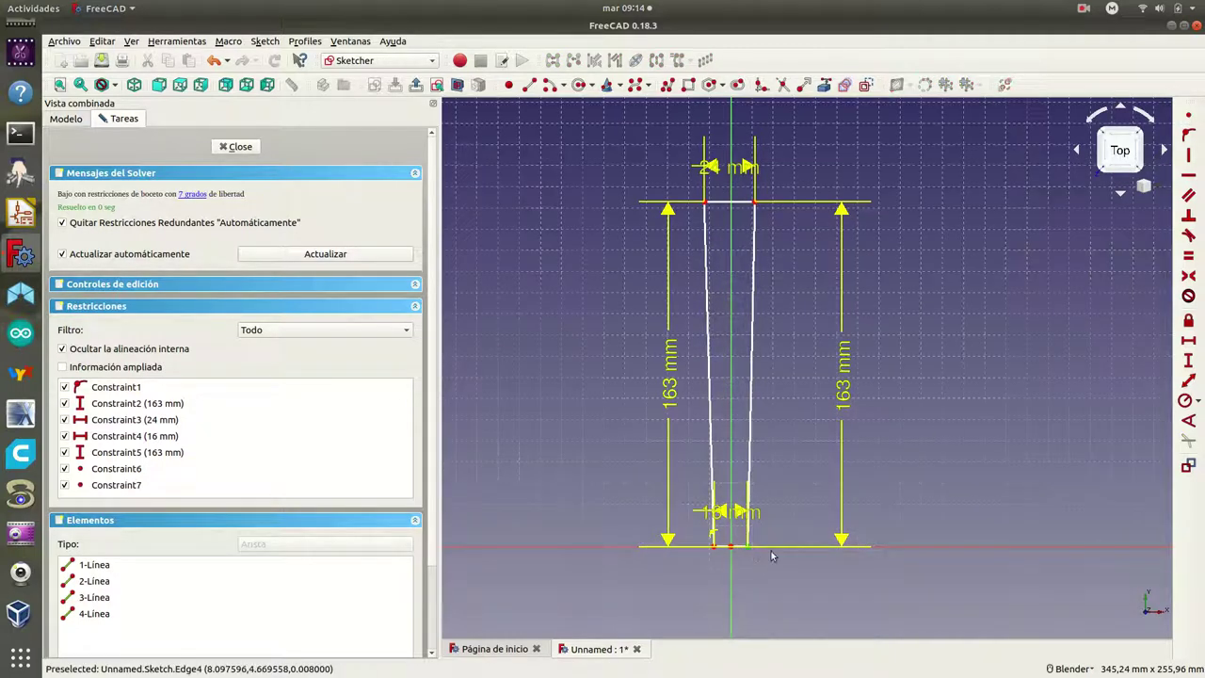
left_click(1189, 118)
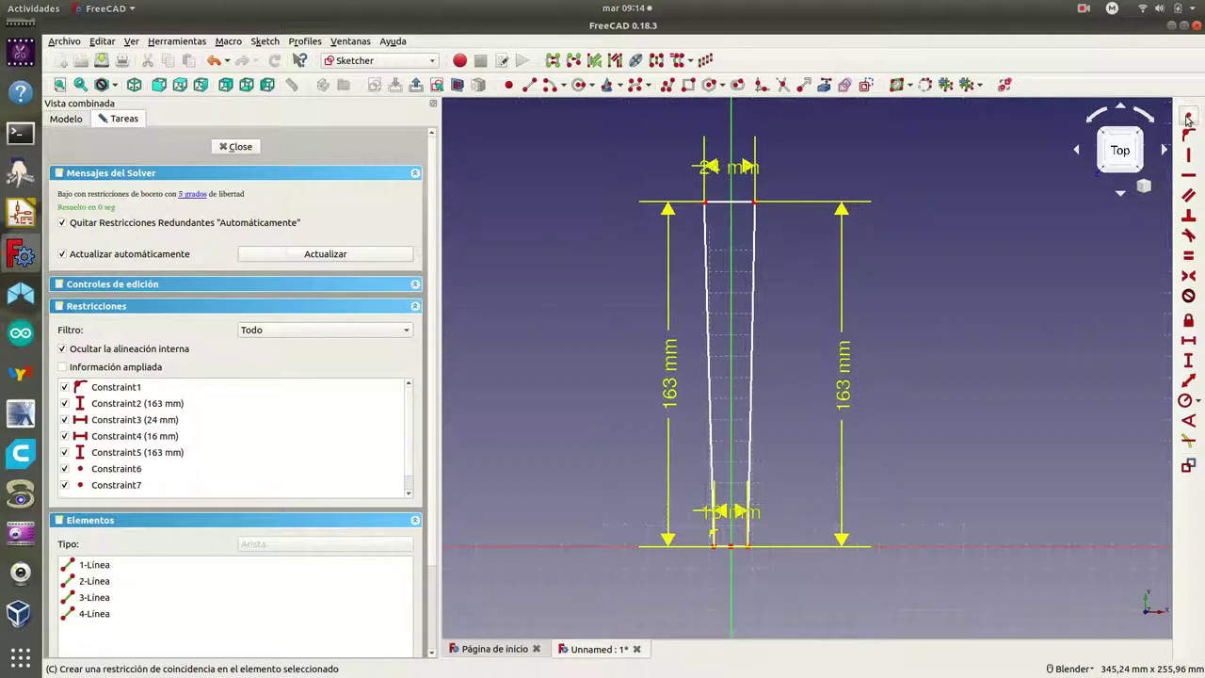
left_click(713, 546)
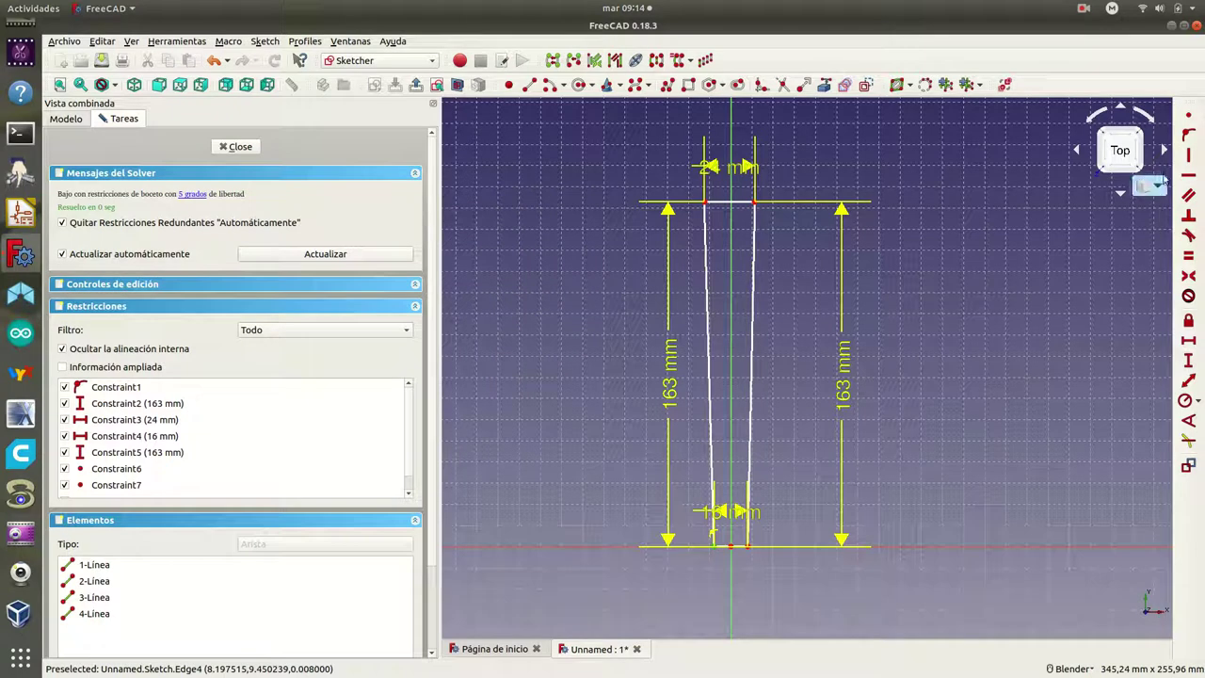
left_click(1189, 117)
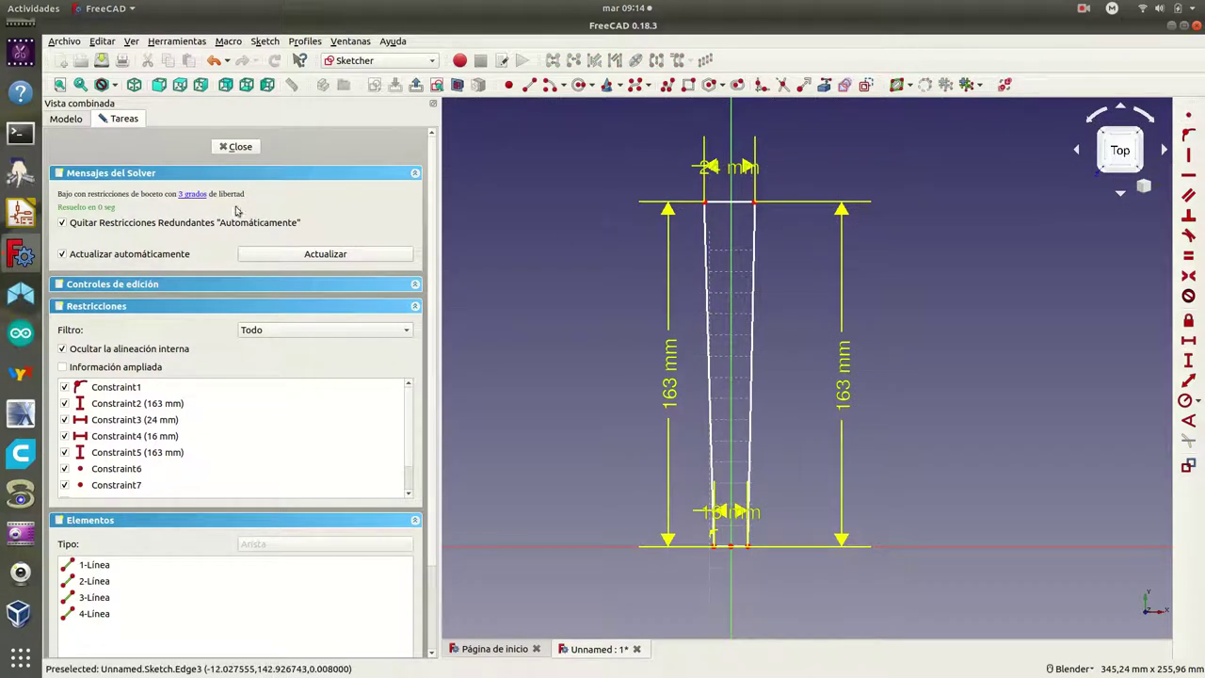
left_click(186, 194)
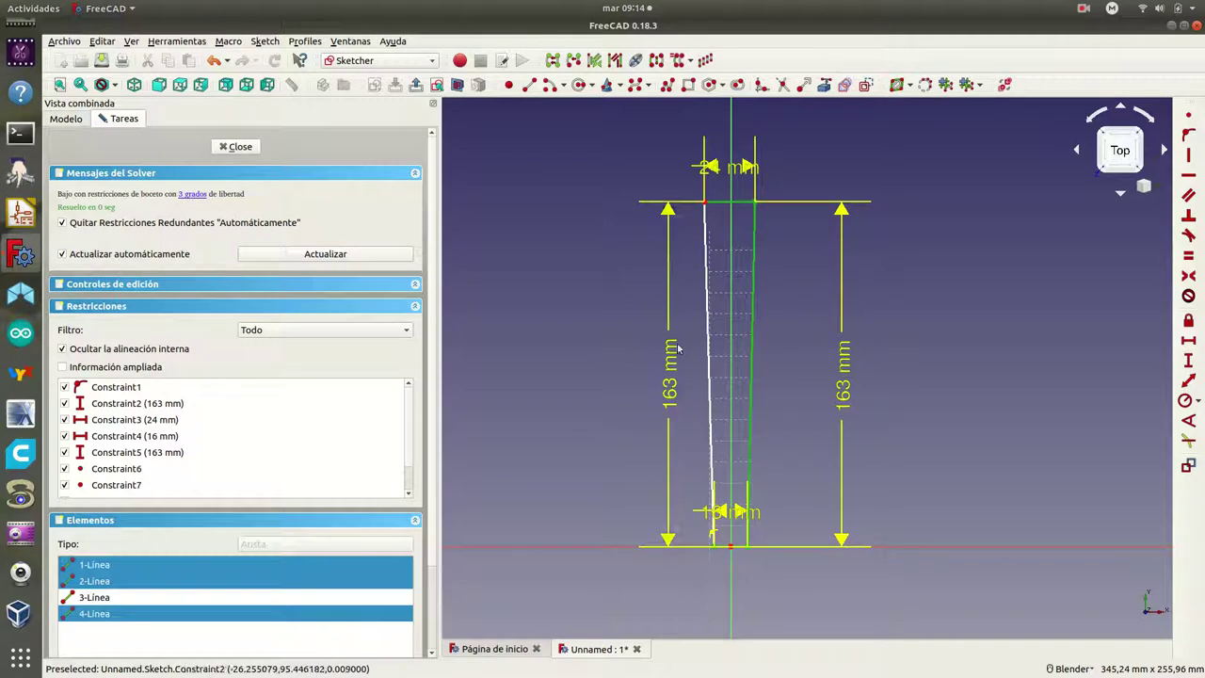
left_click(789, 334)
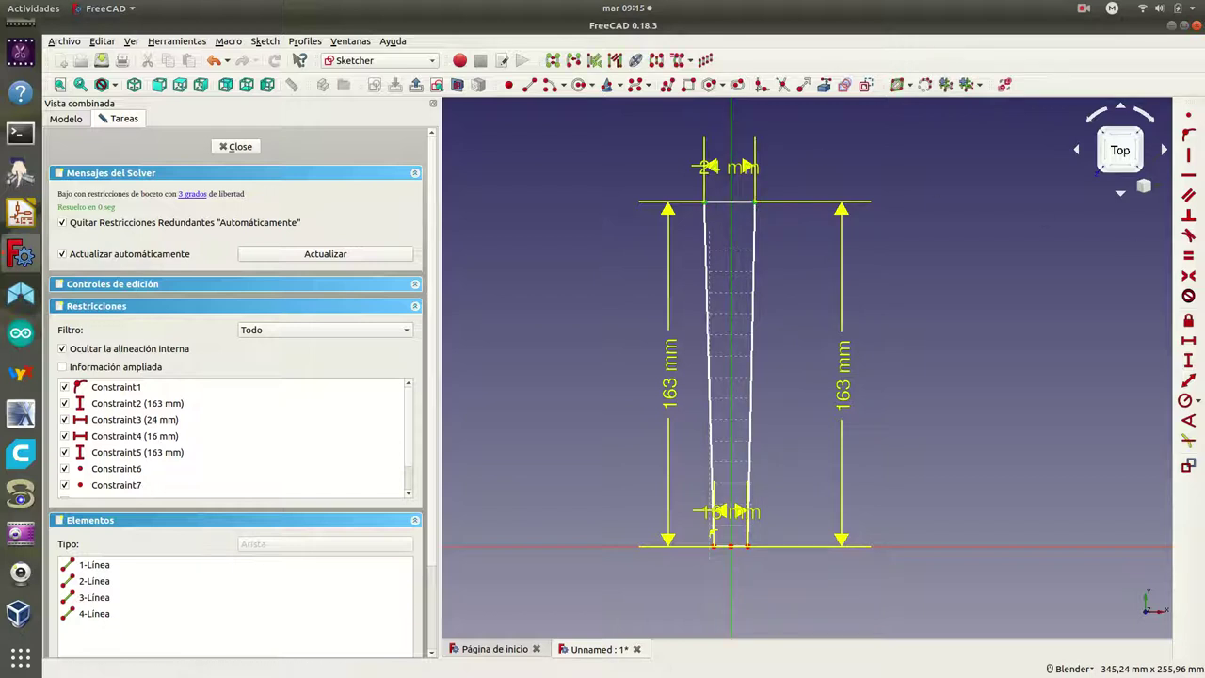
Make top and bottom edges symmetric about the vertical axis and seat the base on the horizontal axis
left_click(1188, 277)
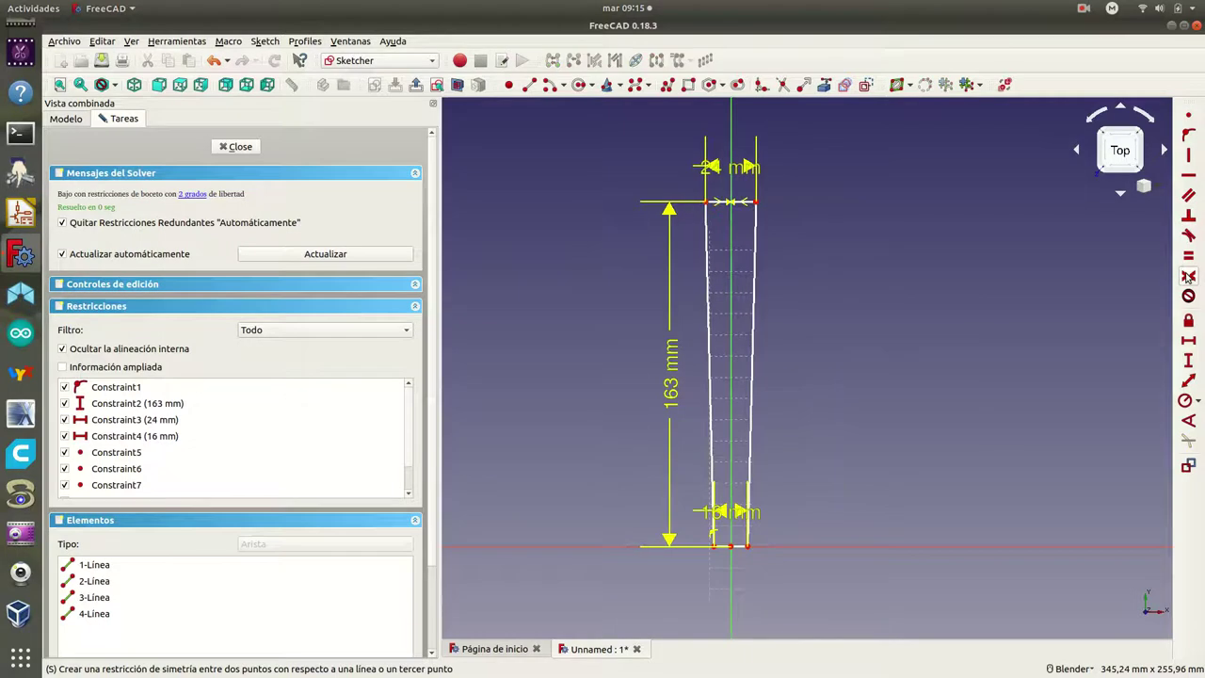
left_click(748, 552)
left_click(767, 547)
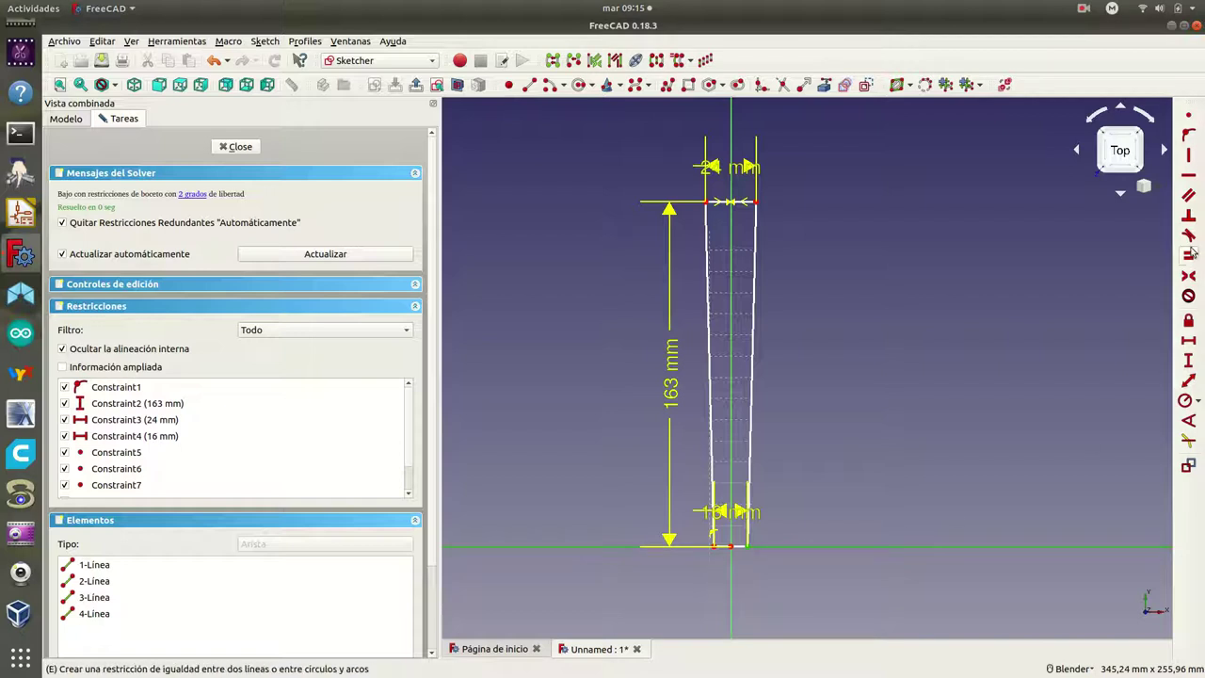
left_click(1188, 135)
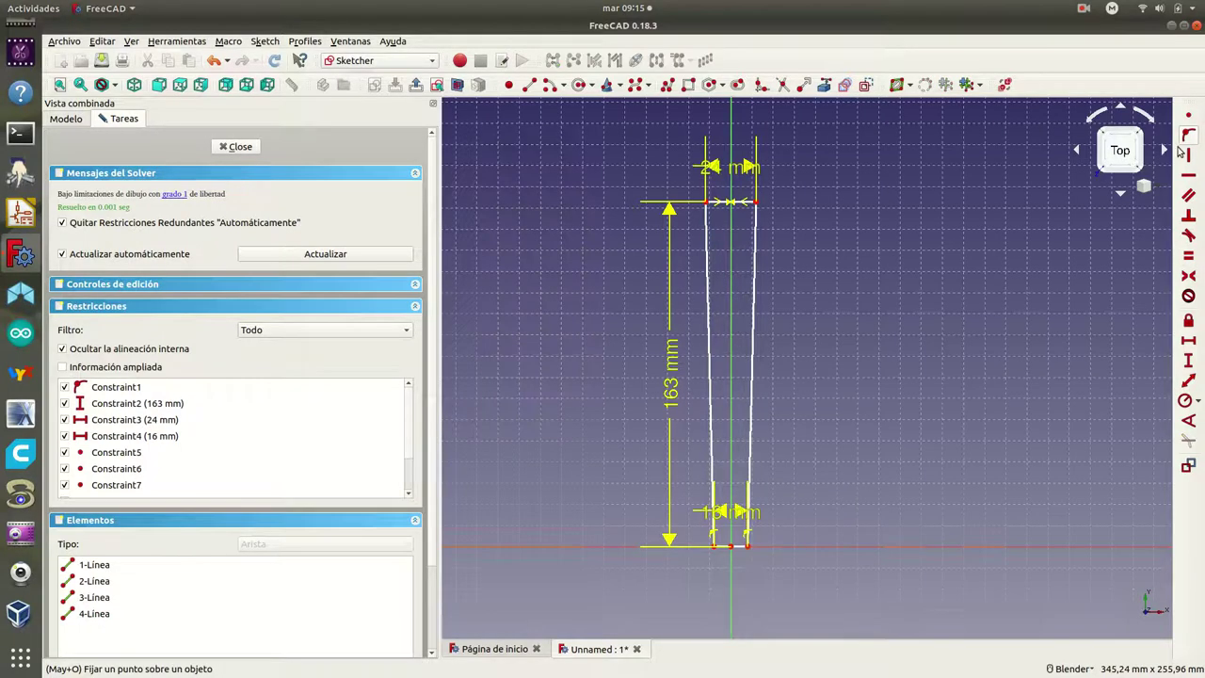
left_click(748, 549)
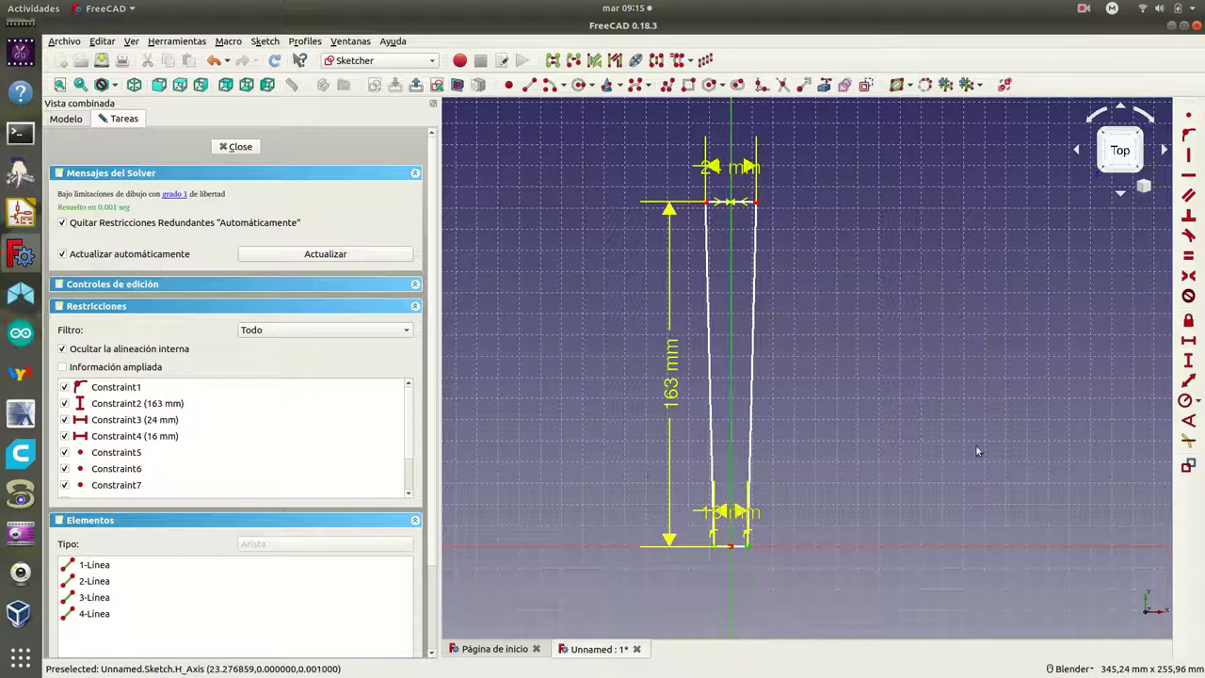
left_click(1188, 277)
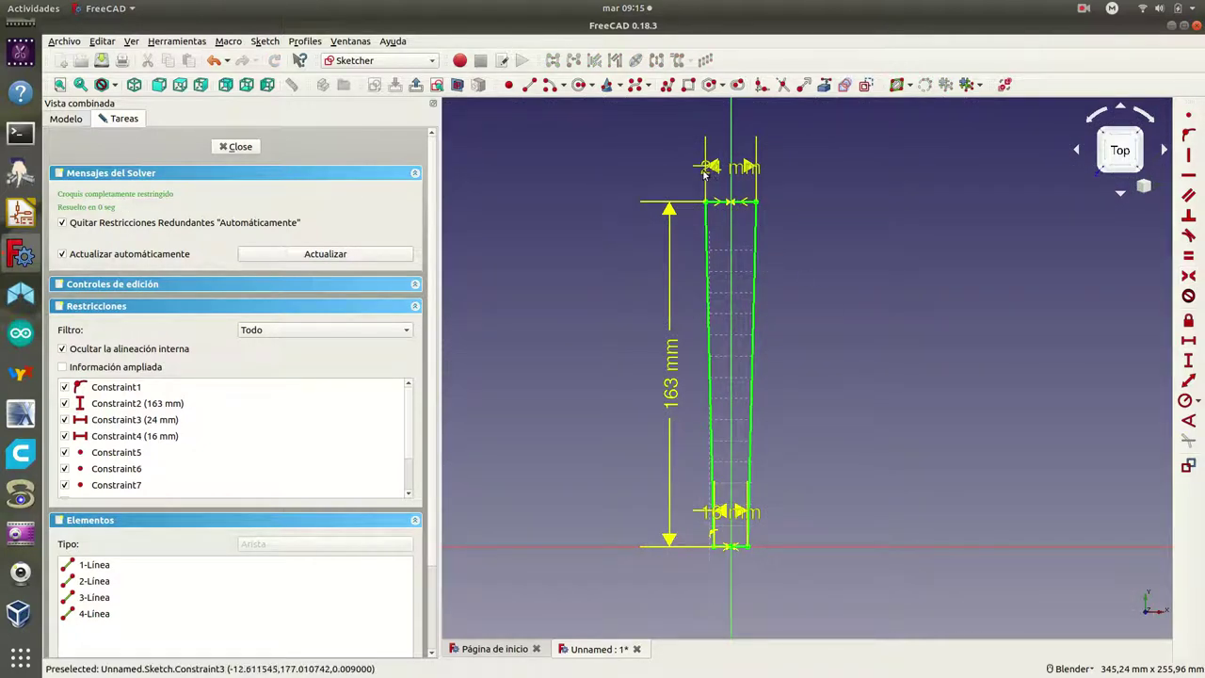
Move the 24 mm label above, the 163 mm beside and the 16 mm below the outline
left_click_drag(711, 172, 649, 165)
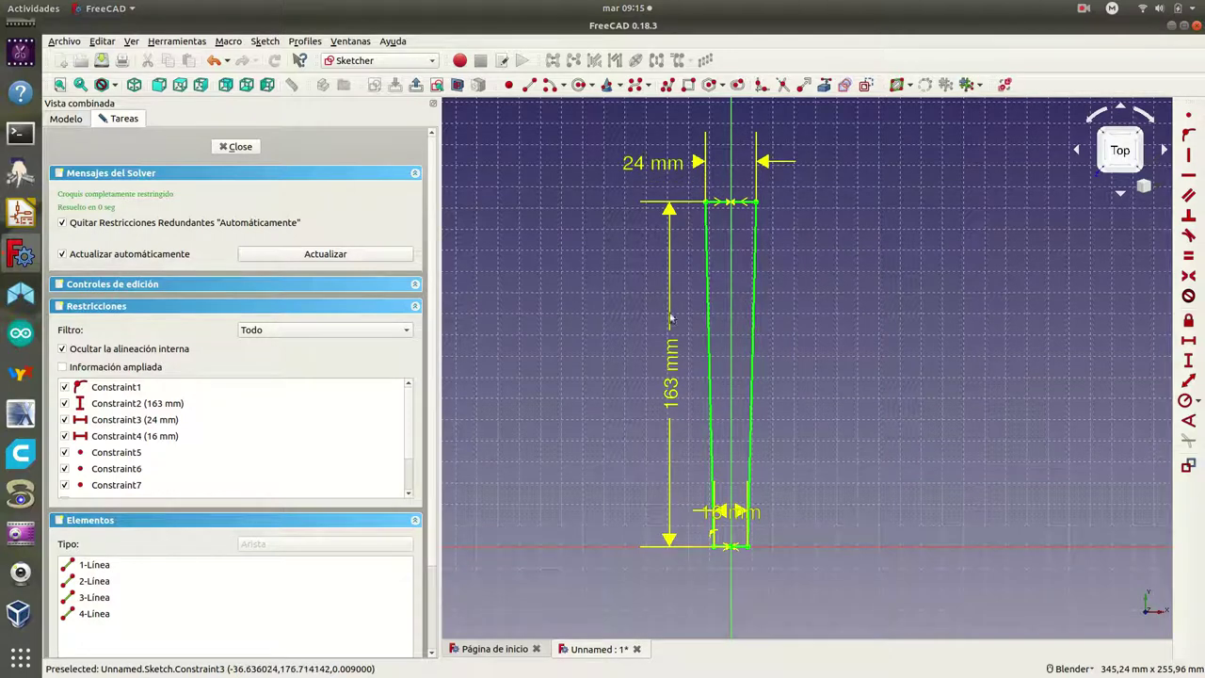
left_click_drag(672, 373, 659, 375)
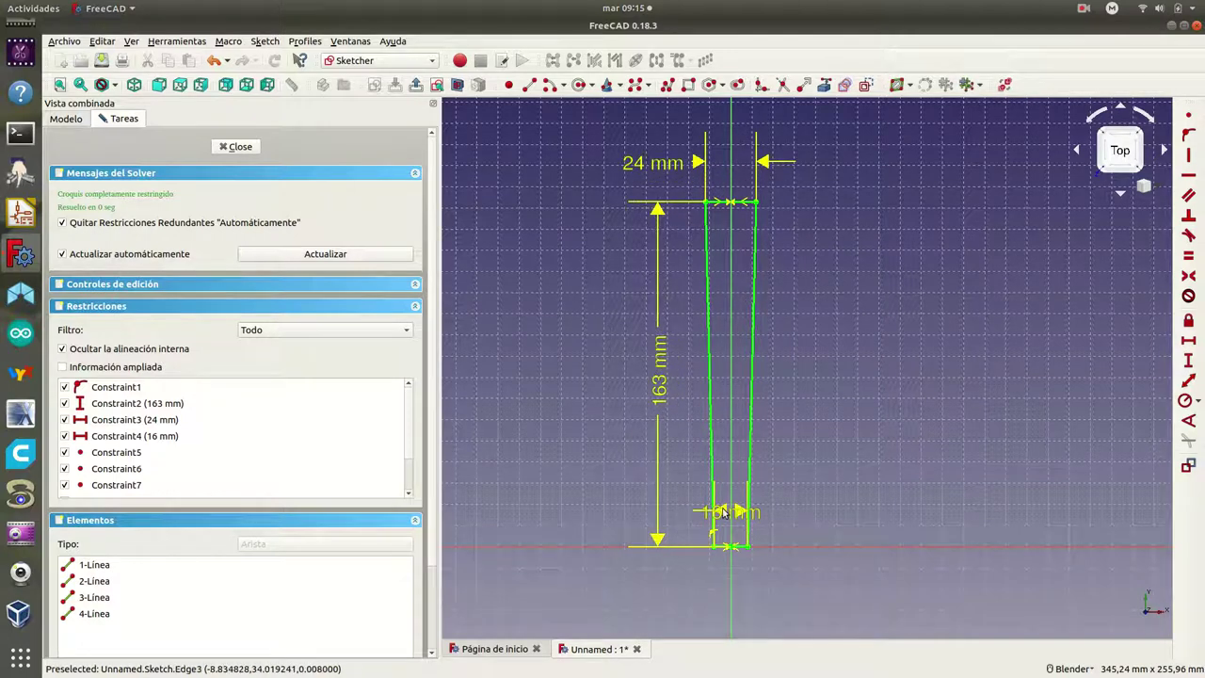
mouse_move(718, 521)
left_mouse_down()
mouse_move(812, 500)
mouse_move(828, 517)
mouse_move(819, 572)
left_mouse_up()
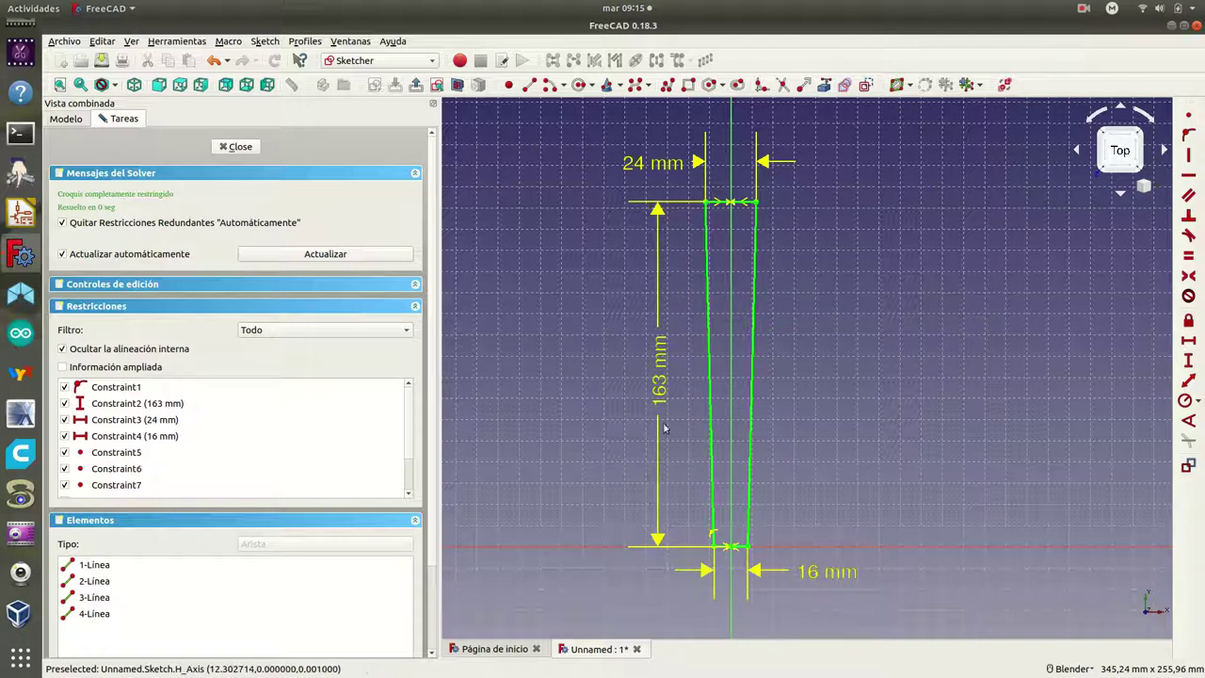
Close the sketch and pad it 5 mm into a solid plate
left_click(236, 147)
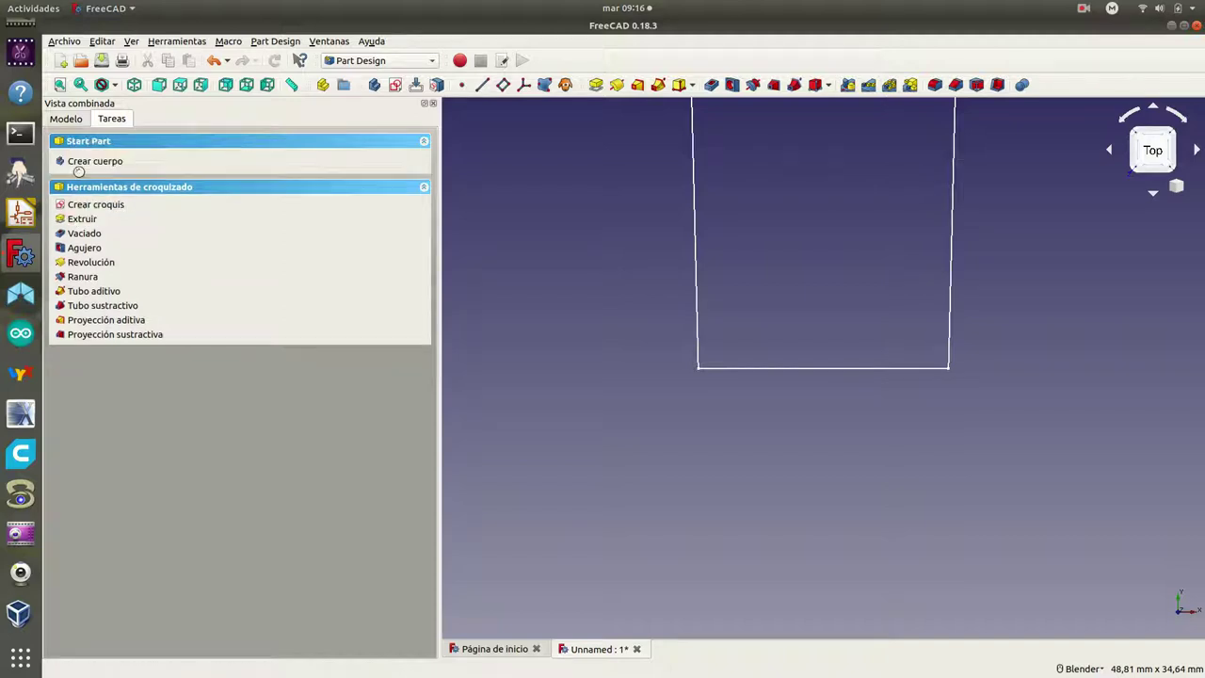
left_click(81, 173)
type("5")
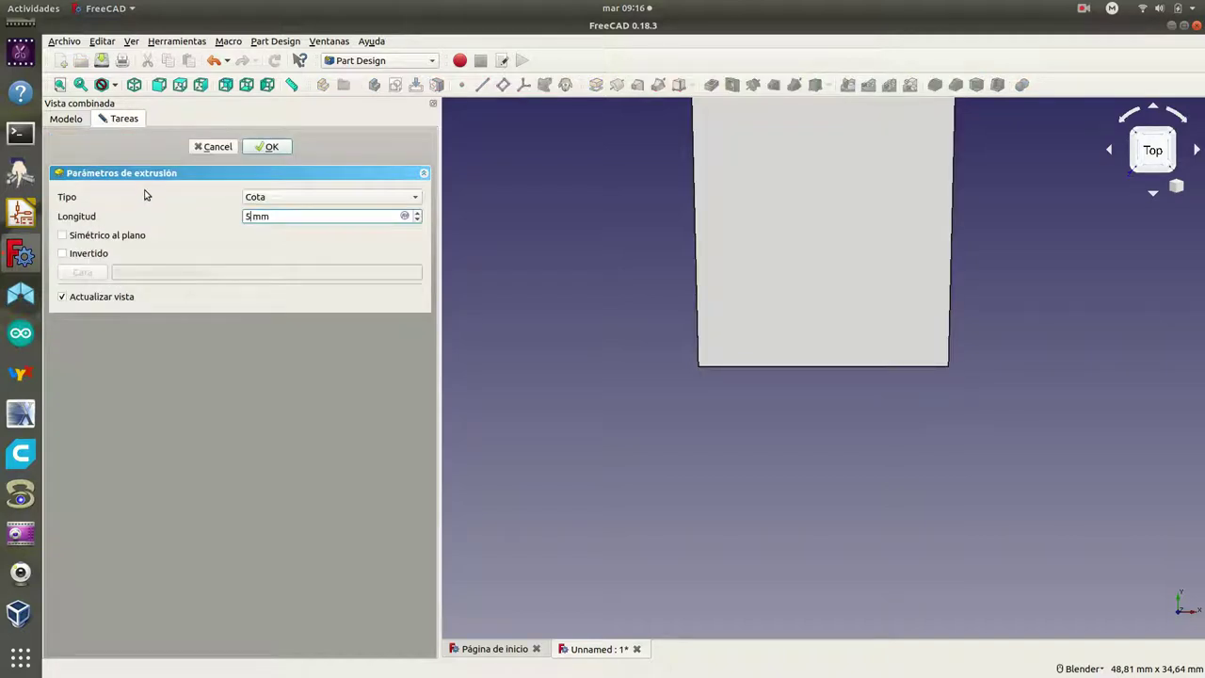
left_click(272, 147)
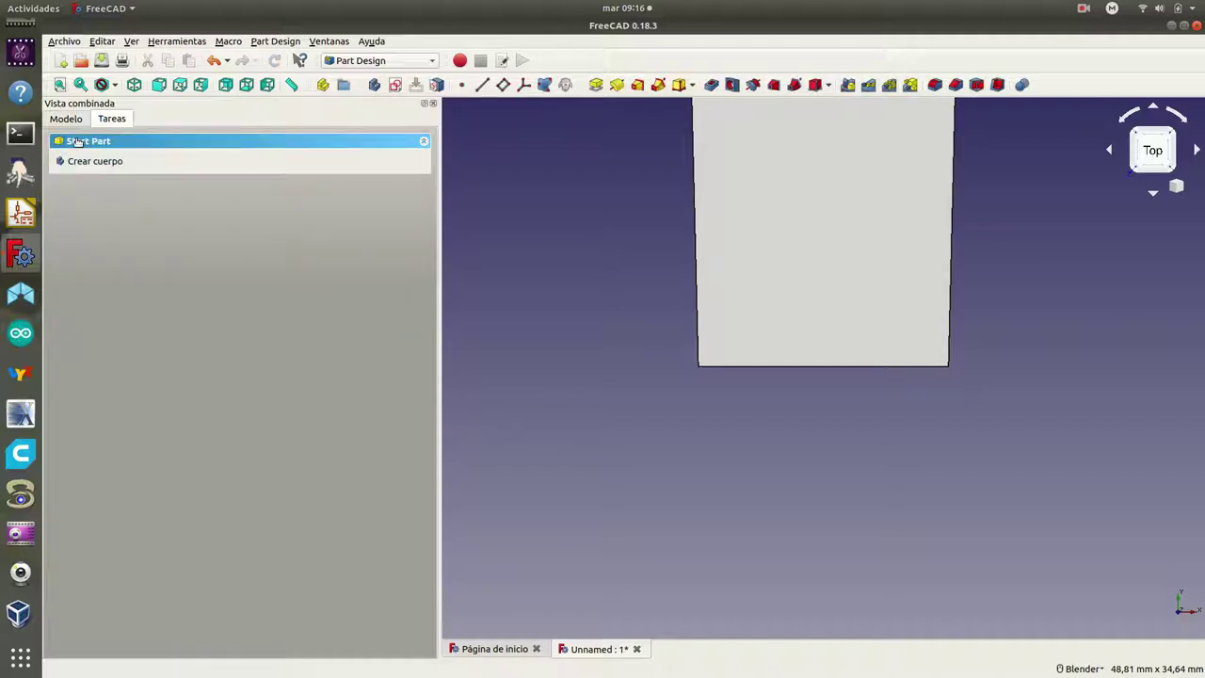
Select the Pad in the model tree and fit the plate in an isometric view
left_click(76, 121)
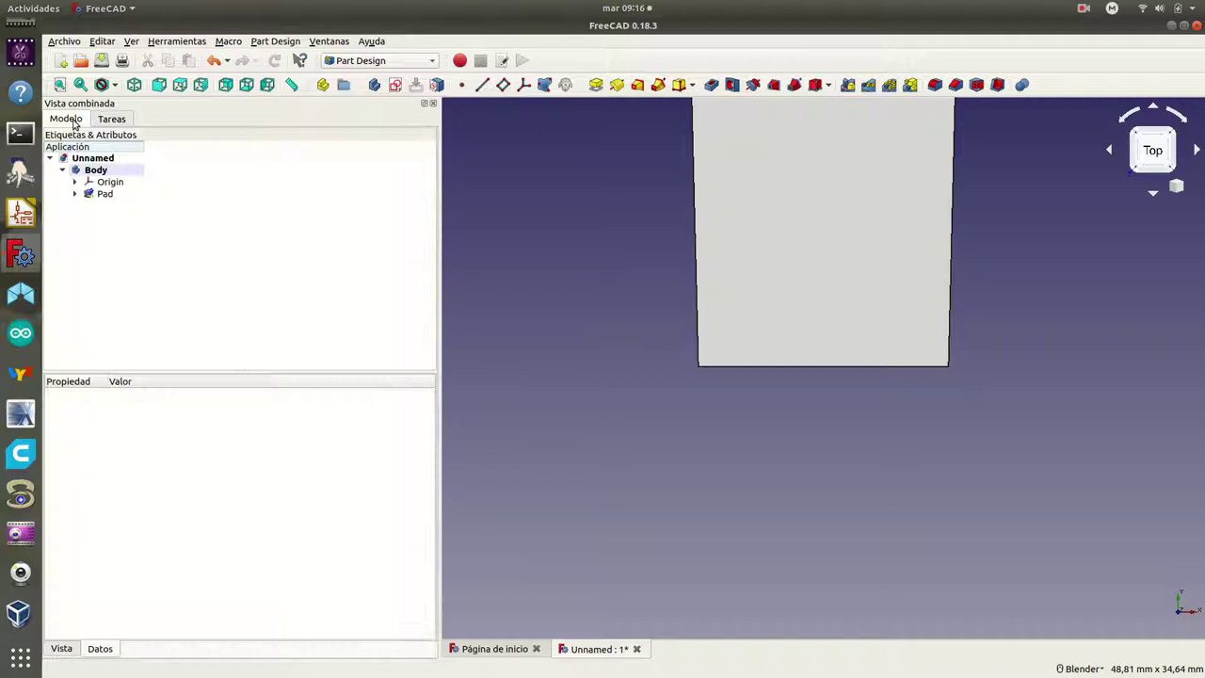
left_click(74, 193)
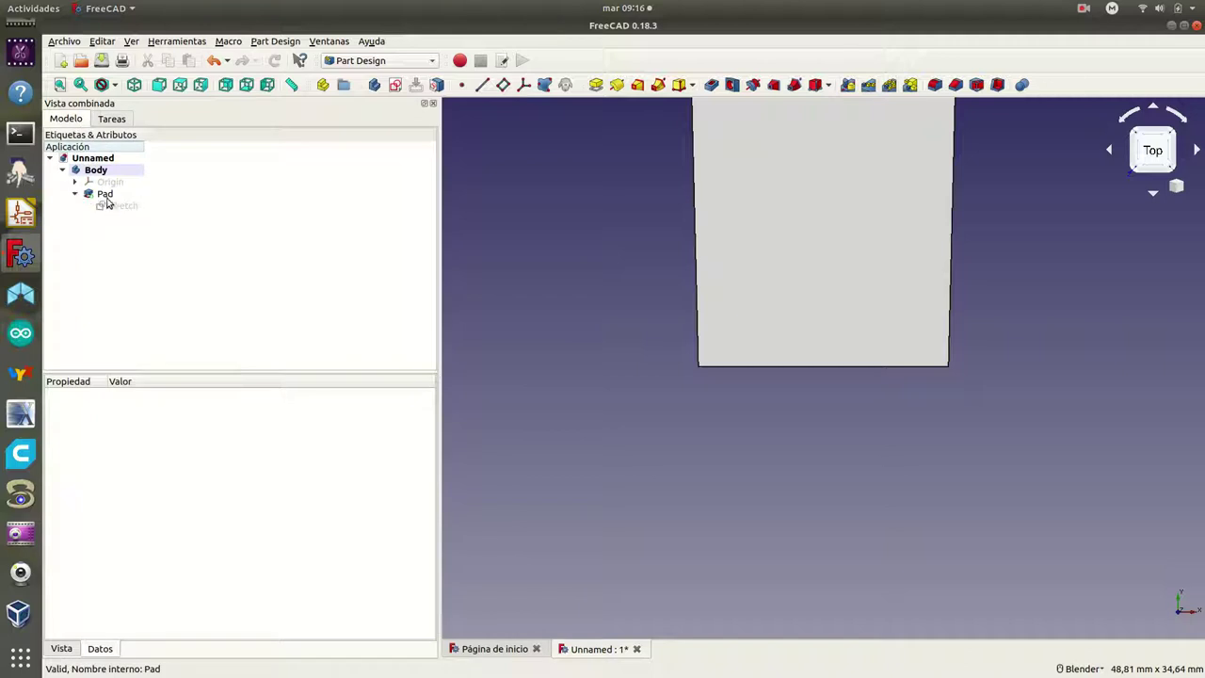
left_click(105, 194)
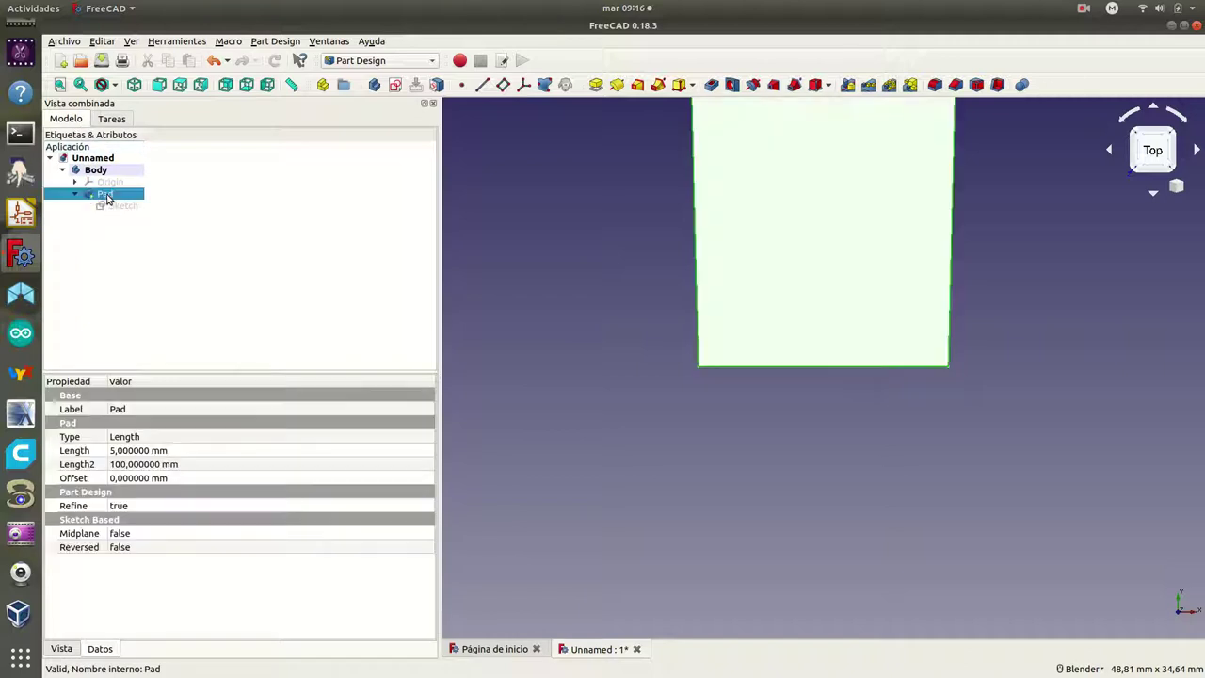
left_click(114, 84)
left_click(121, 103)
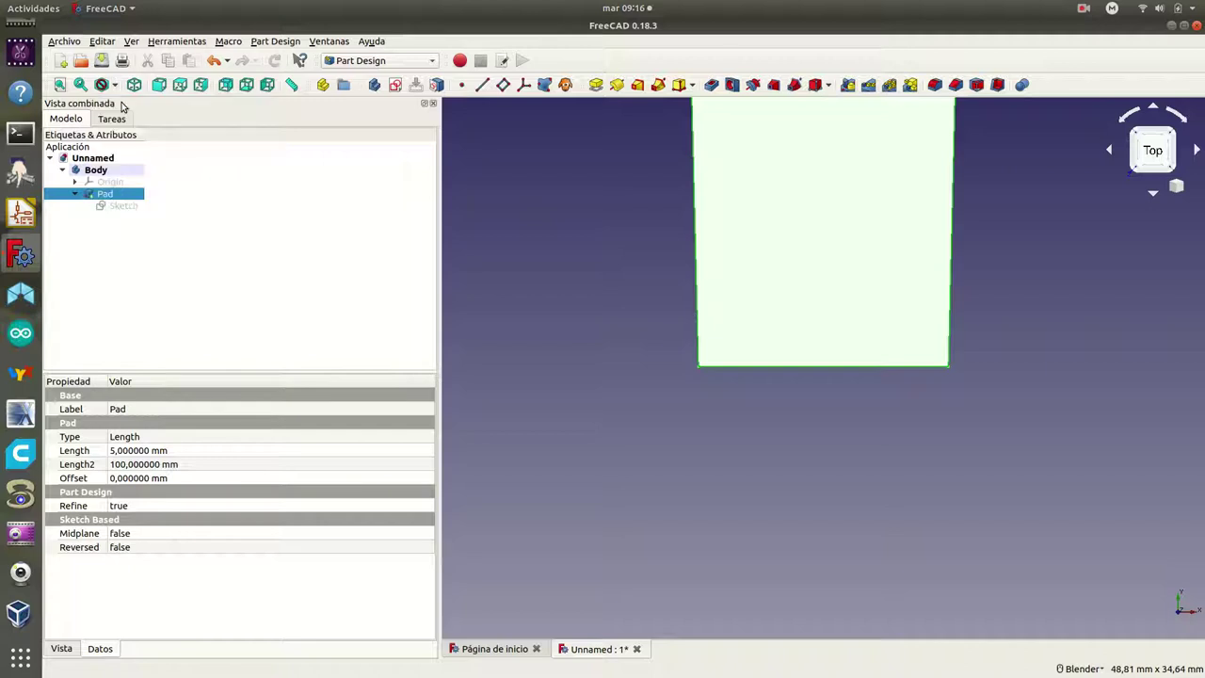
left_click(135, 85)
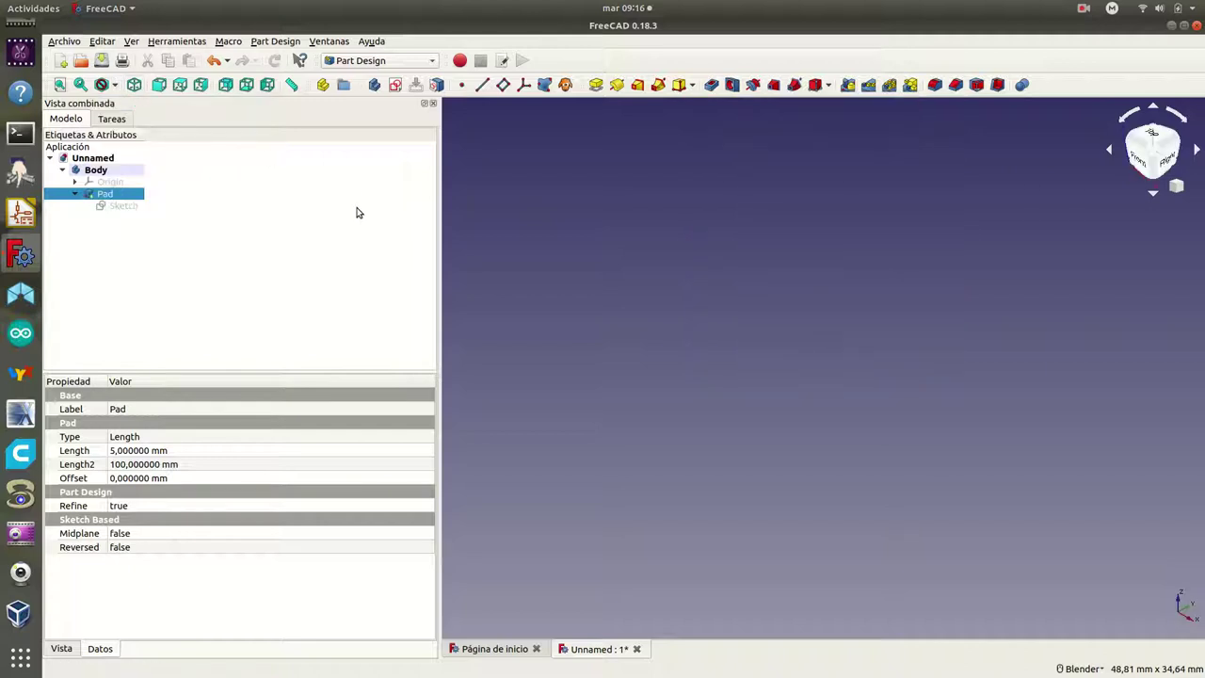
left_click(58, 85)
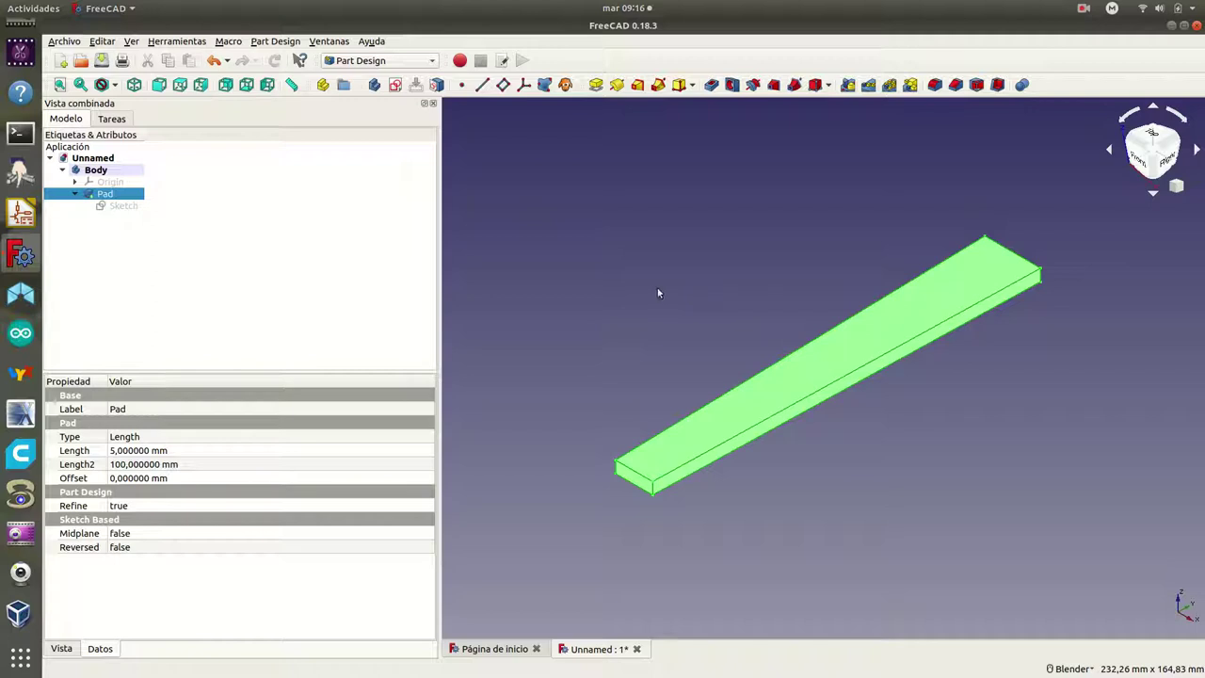
Rename the Sketch in the model tree to 'contorno_base'
left_click(120, 207)
right_click(121, 211)
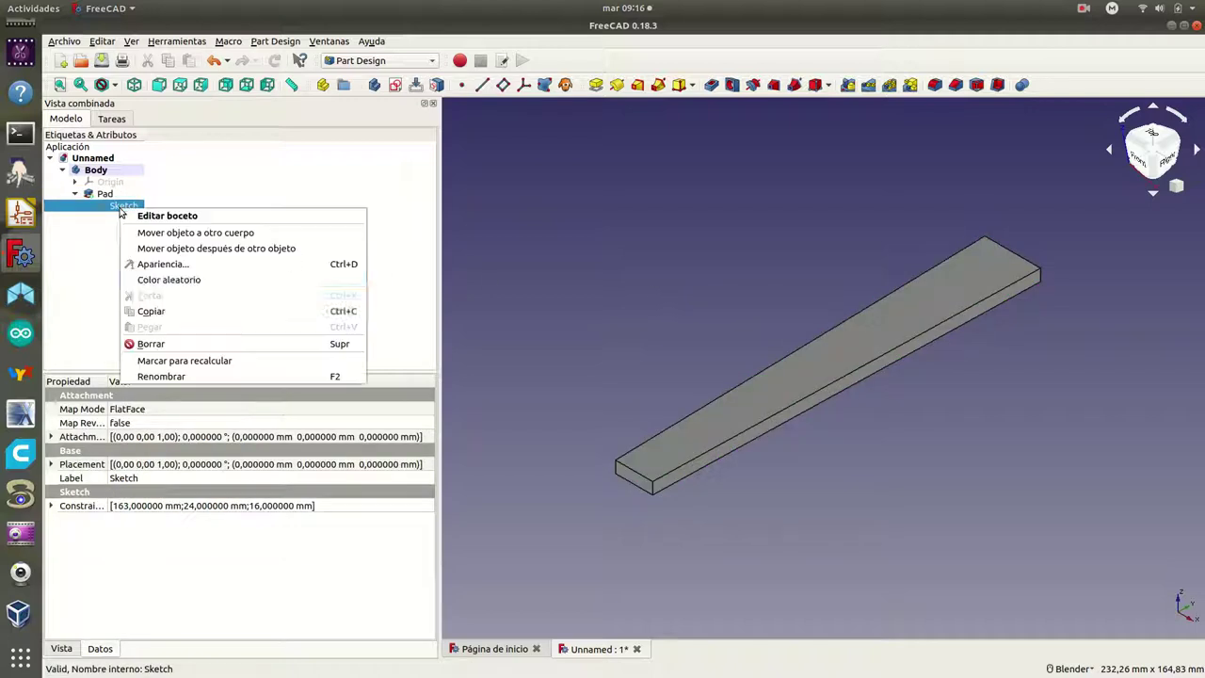
left_click(162, 376)
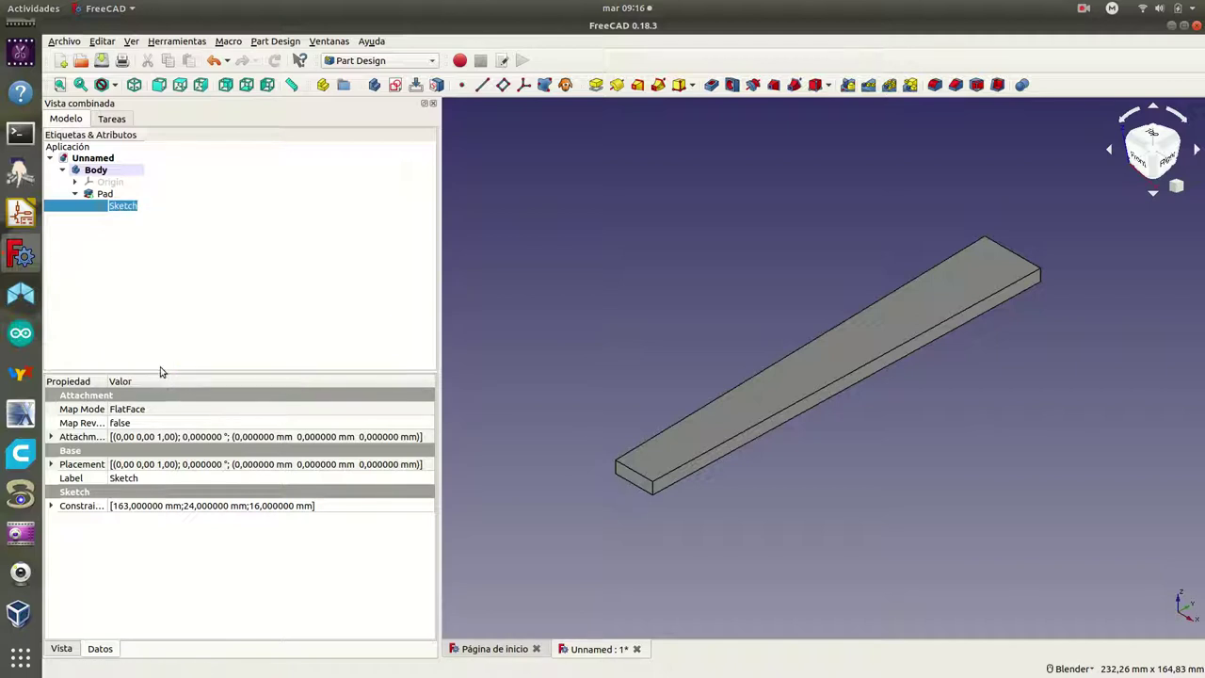
type("contor")
type("no_")
type("base")
Rename the Pad feature to 'base' and select the plate's top face
left_click(101, 195)
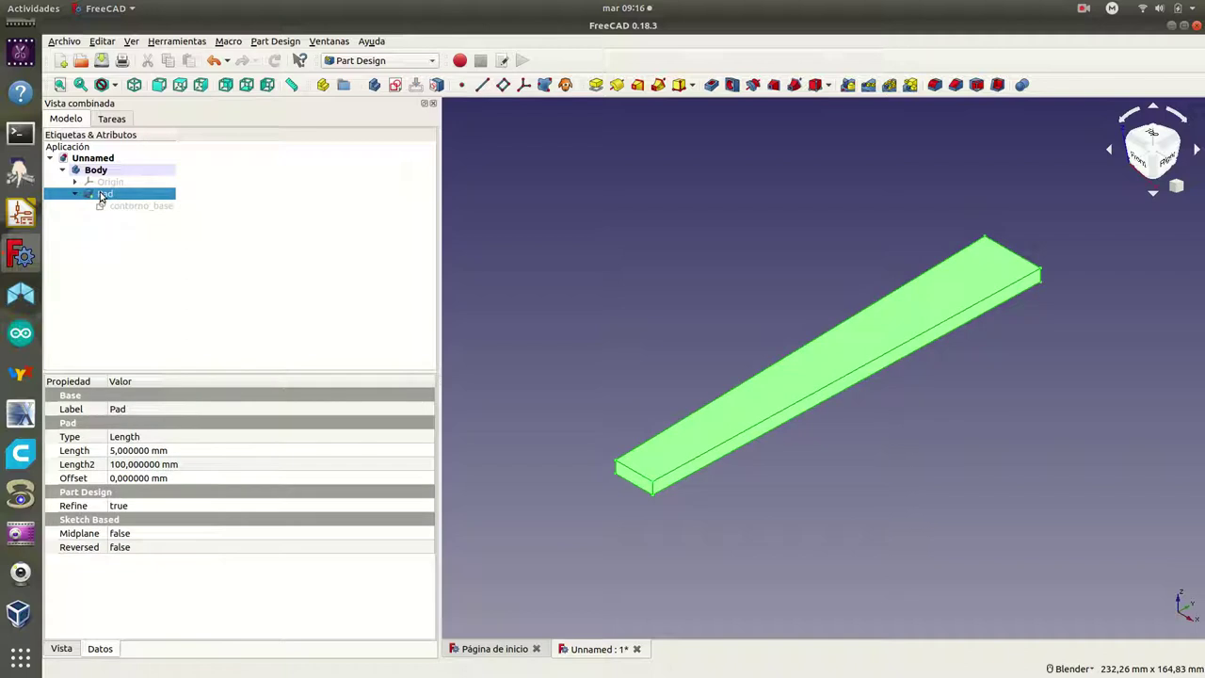
right_click(101, 195)
left_click(156, 392)
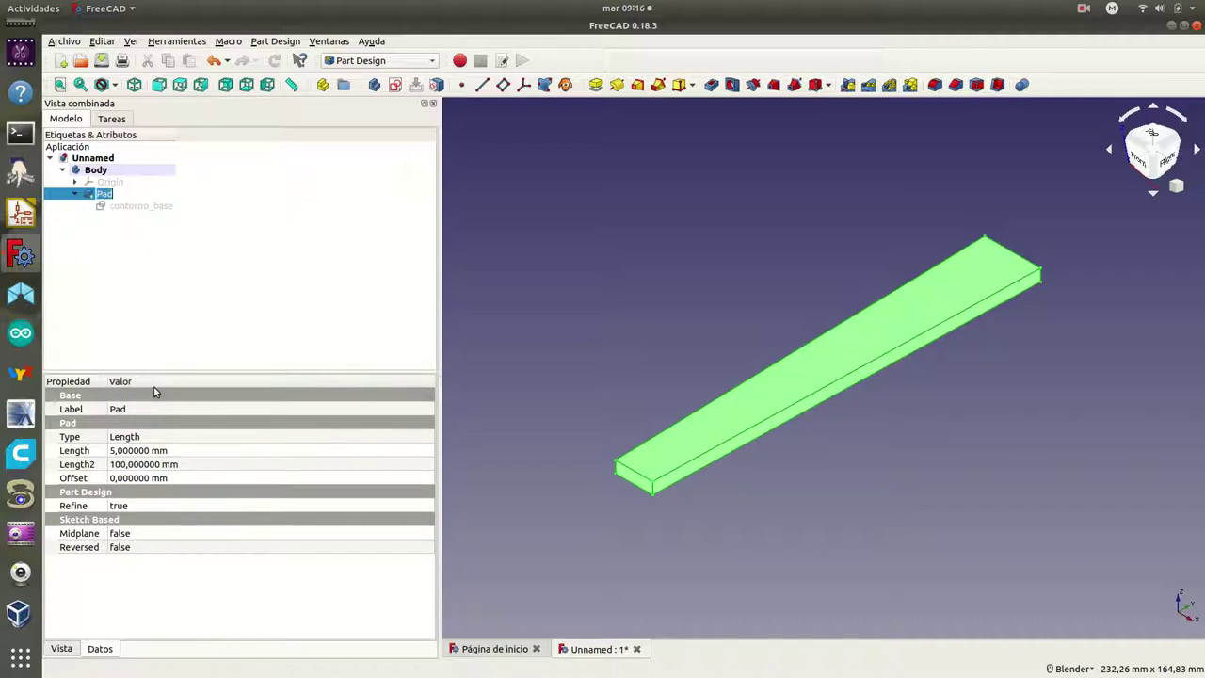
type("base")
key("Return")
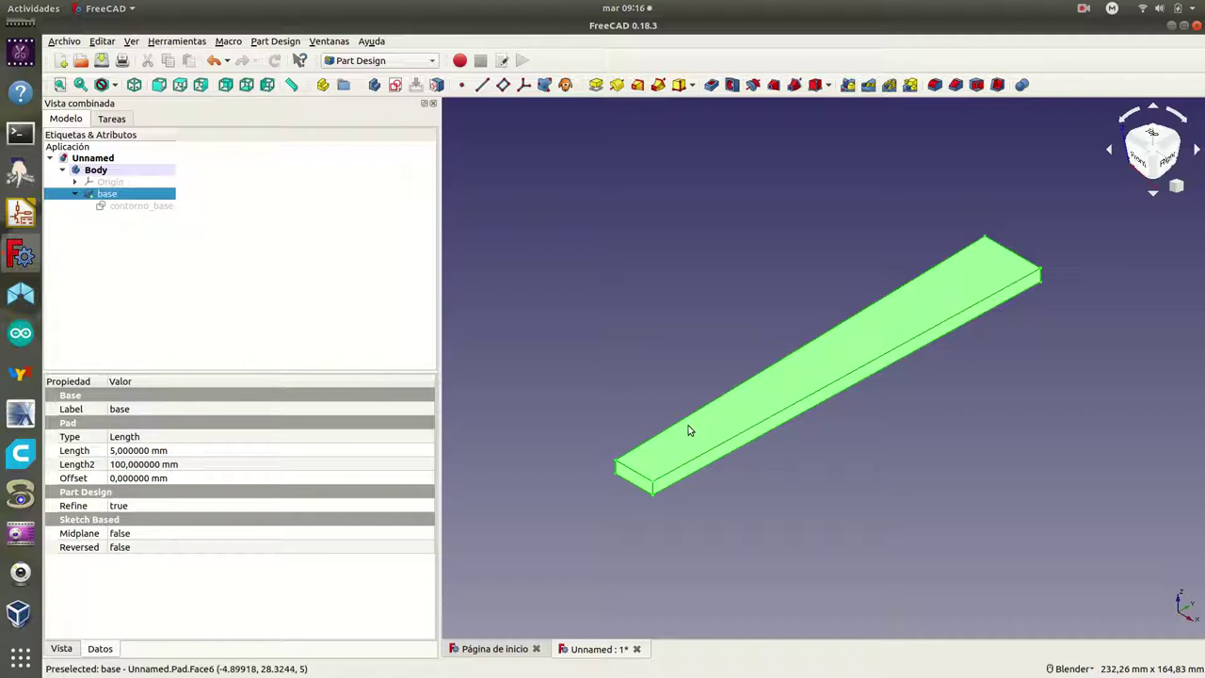
left_click(816, 384)
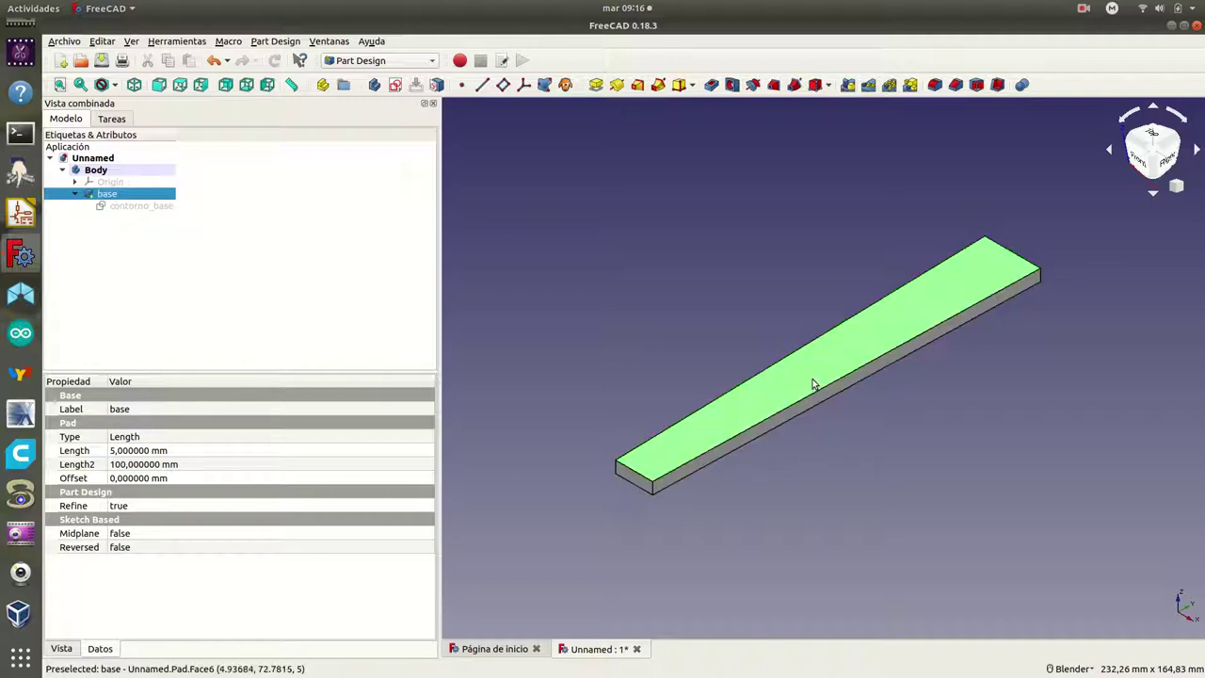
Create a new sketch on the selected top face from the Tareas panel
left_click(111, 119)
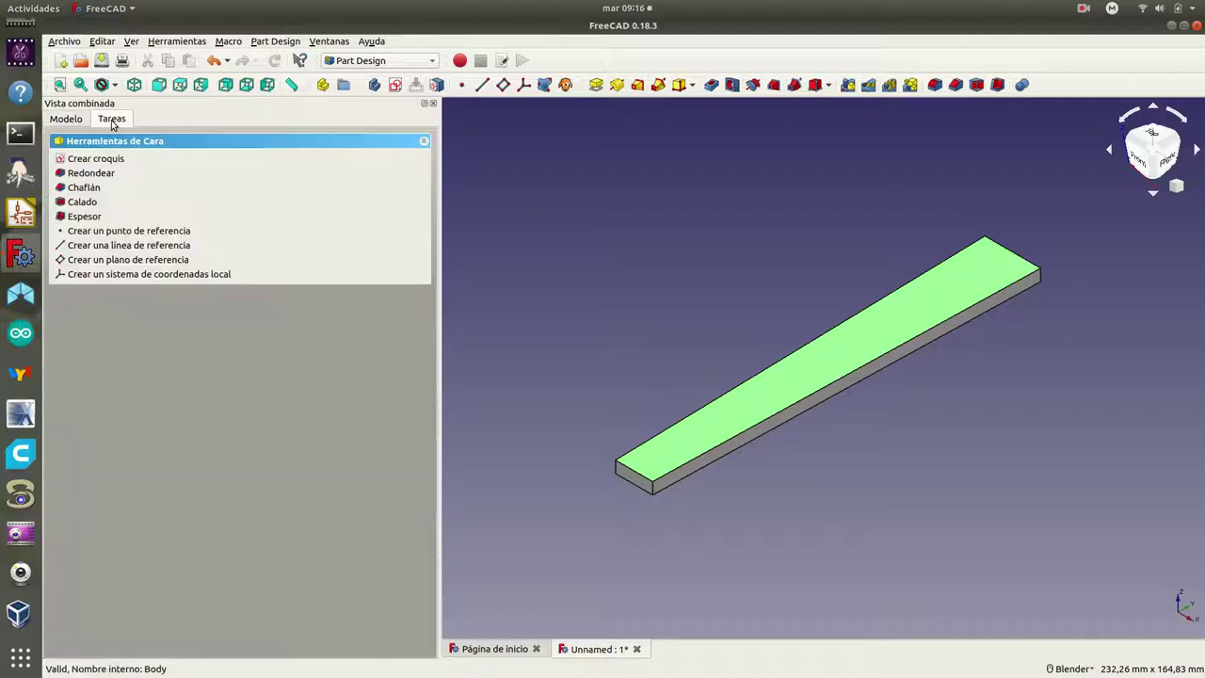
left_click(95, 159)
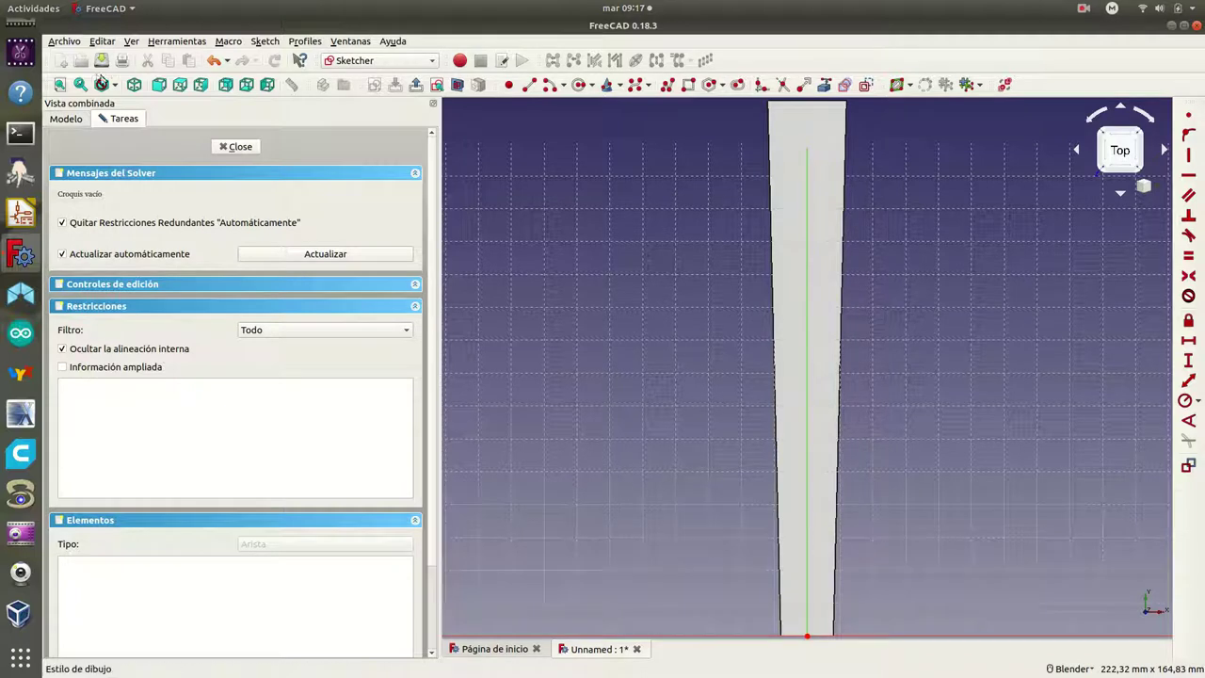
left_click(118, 85)
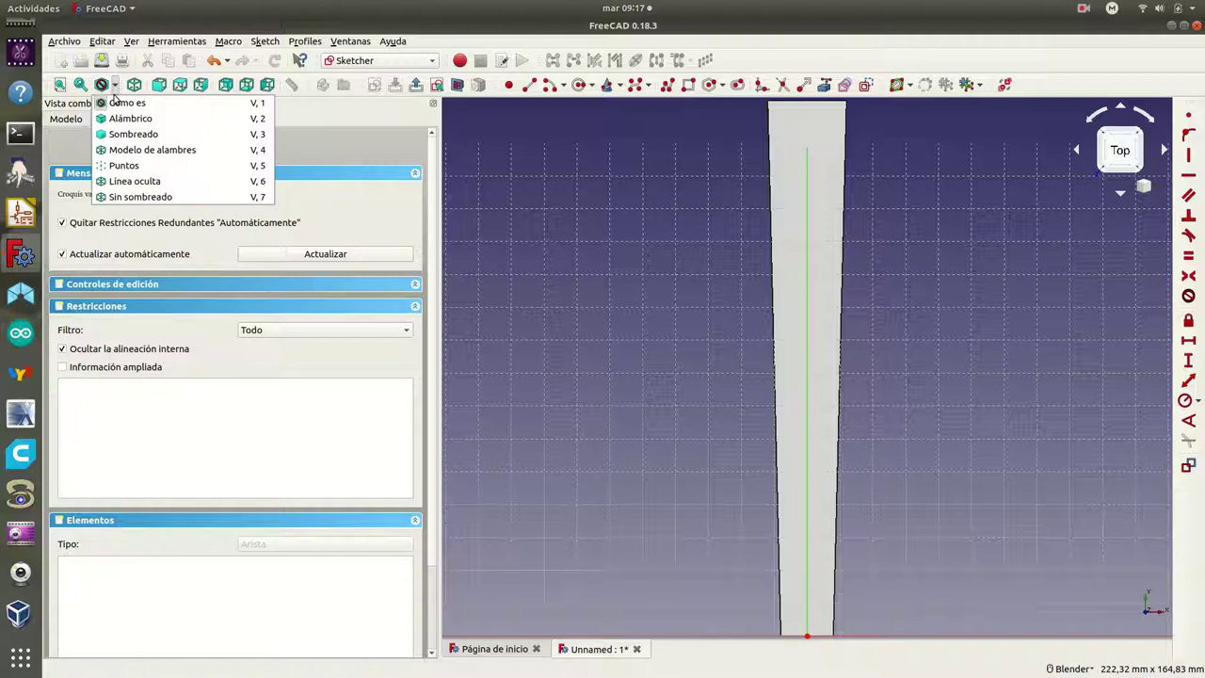
Show the plate as wireframe and zoom in on the sketch origin
left_click(131, 149)
mouse_move(901, 511)
middle_mouse_down("shift")
mouse_move(906, 322)
mouse_move(866, 269)
middle_mouse_up("shift")
scroll(766, 366, "up", 4)
scroll(765, 366, "up", 2)
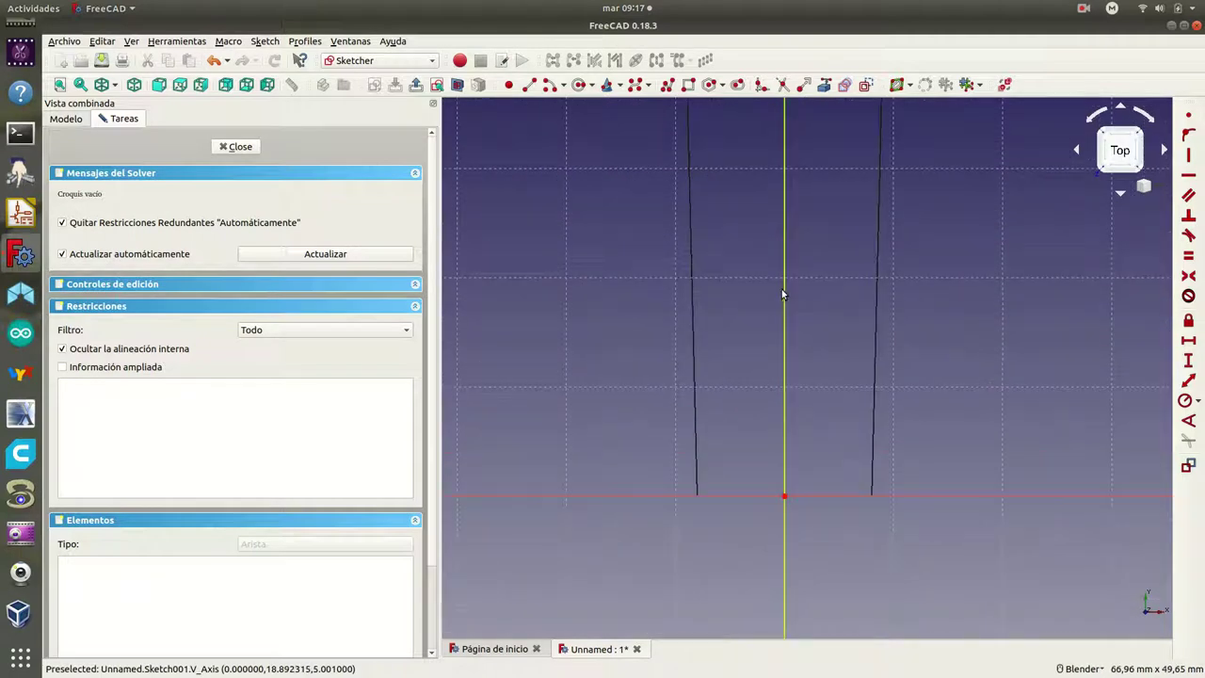
Draw a centre-and-rim circle with its centre on the vertical axis
left_click(591, 85)
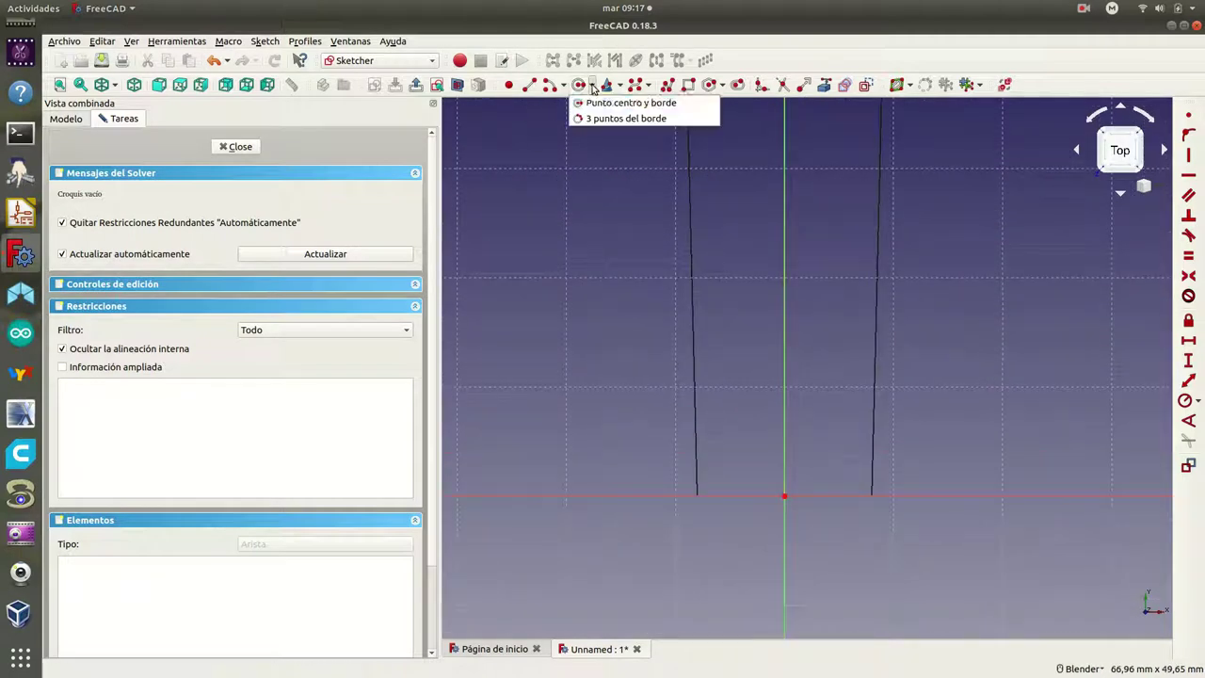
left_click(593, 103)
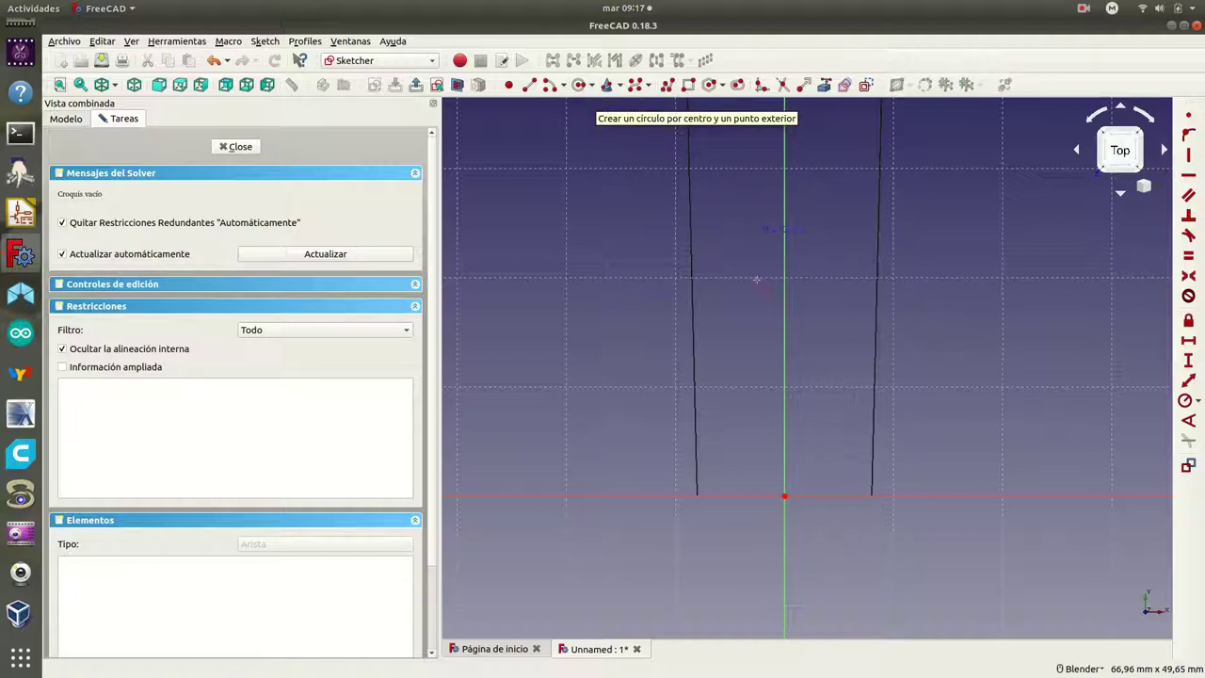
left_click(785, 352)
left_click(817, 339)
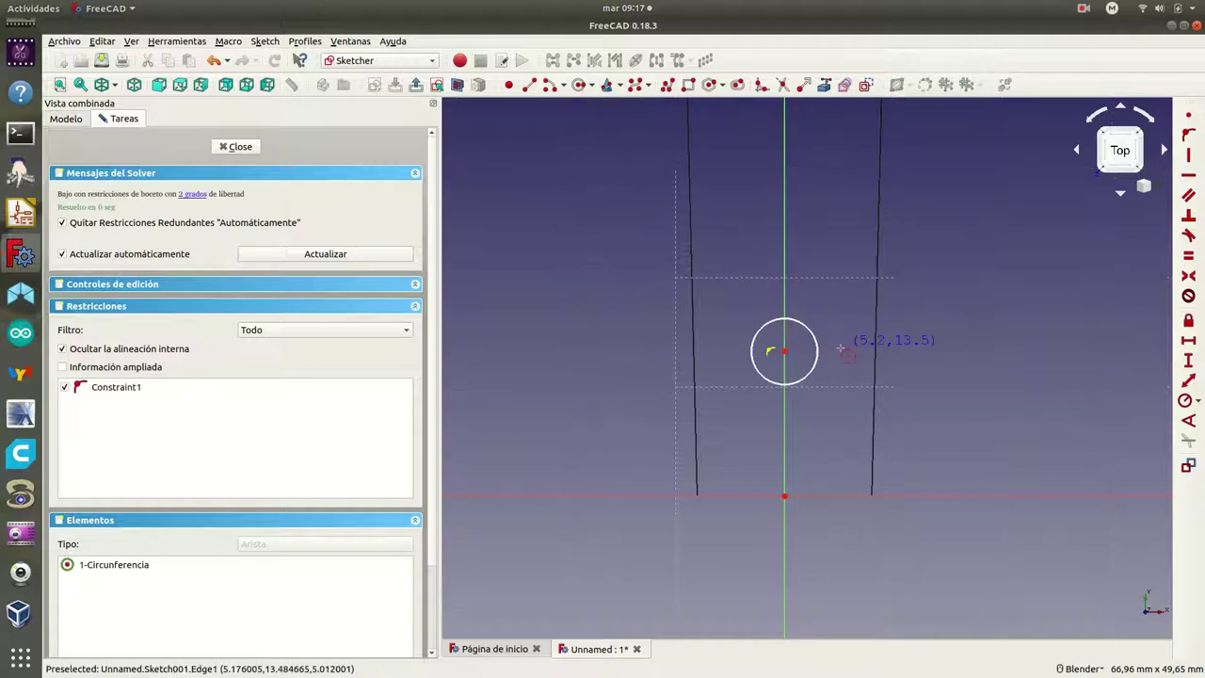
left_click(815, 336)
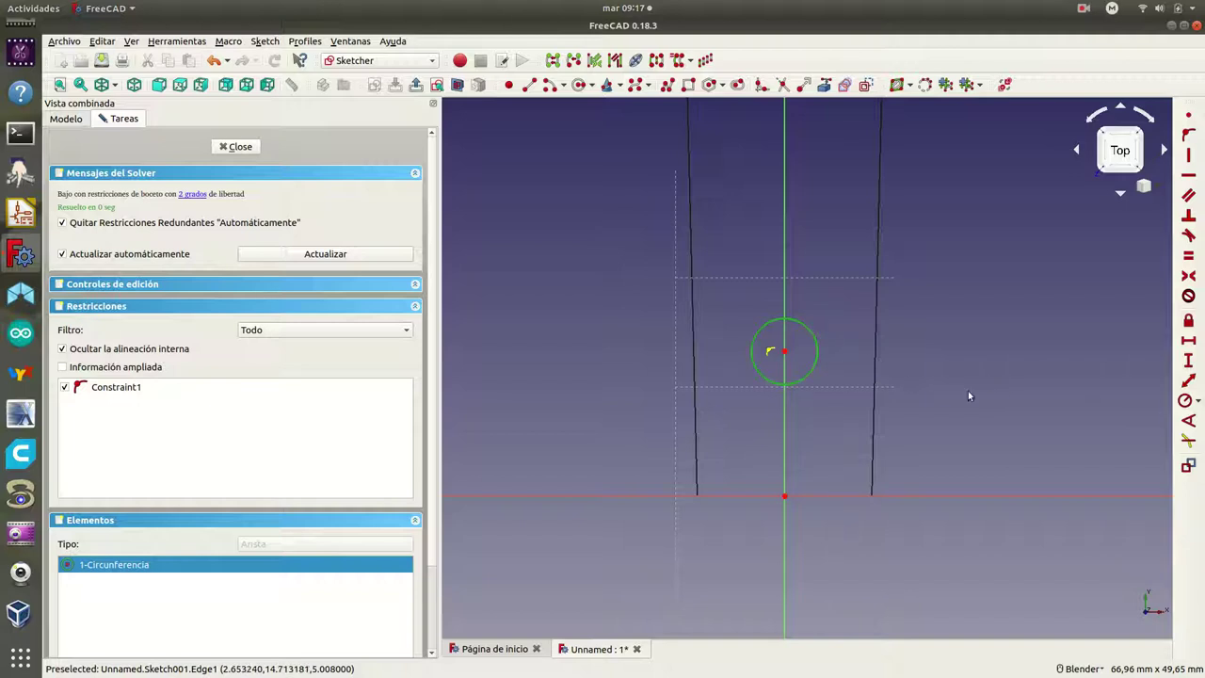
Constrain the circle to a 2.5 mm diameter instead of a radius
left_click(1186, 401)
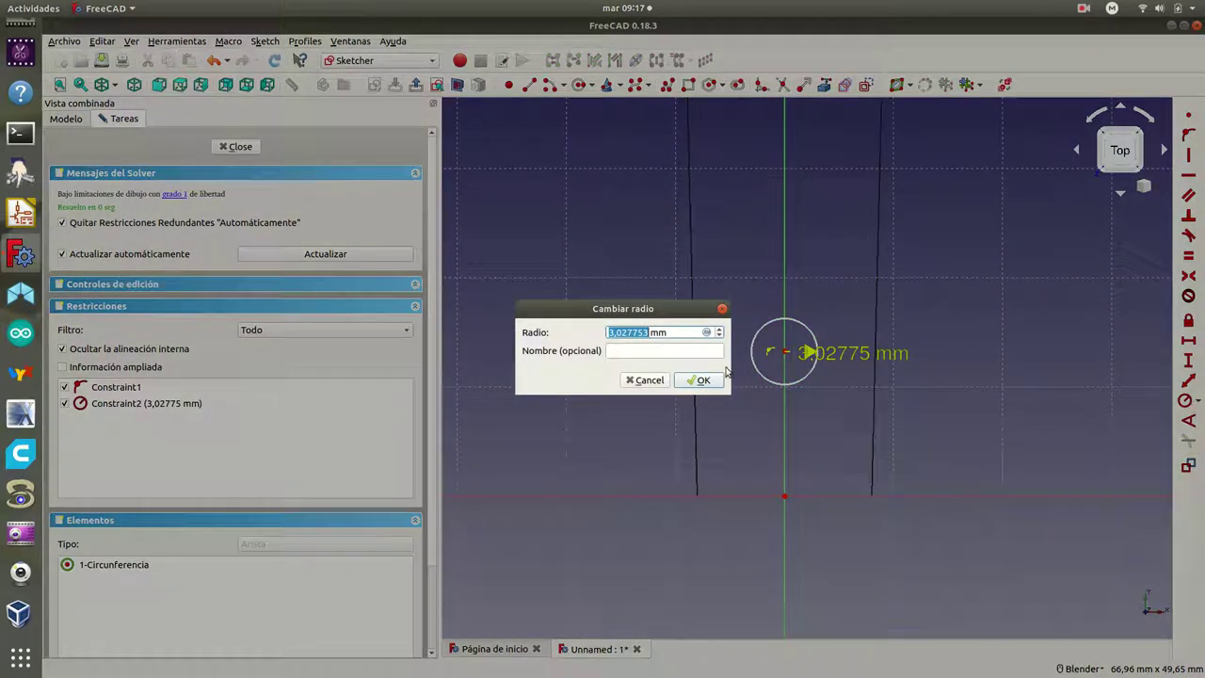
left_click(643, 380)
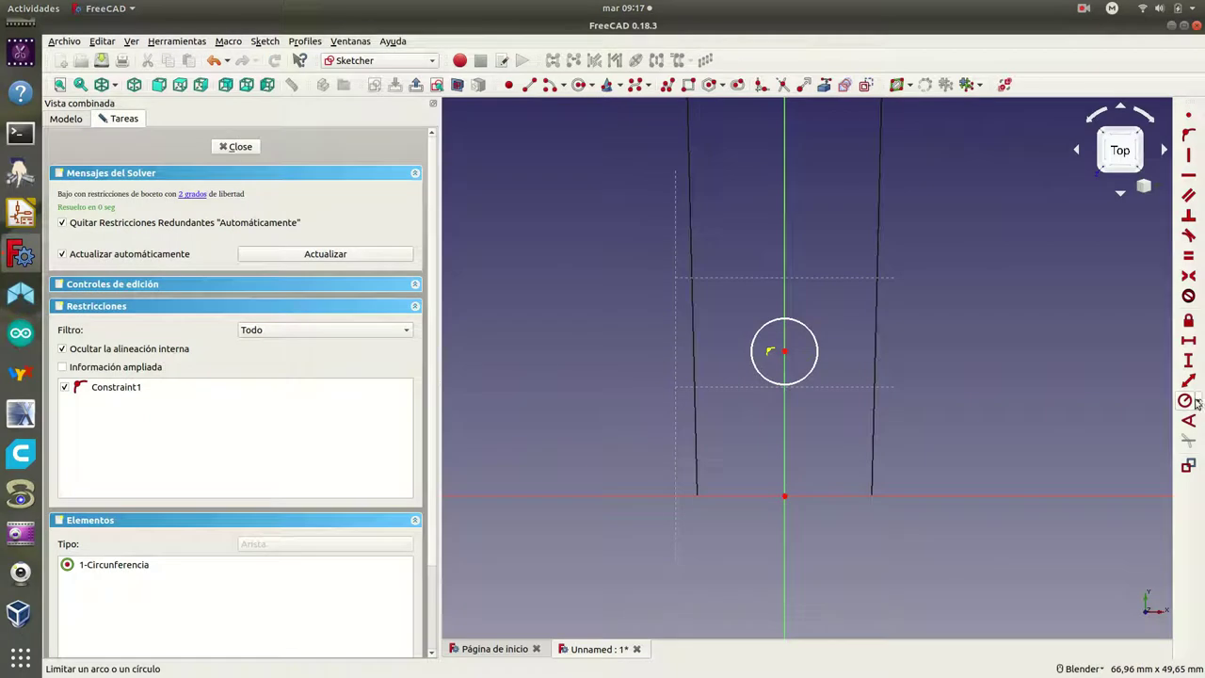
left_click(1197, 403)
left_click(1082, 415)
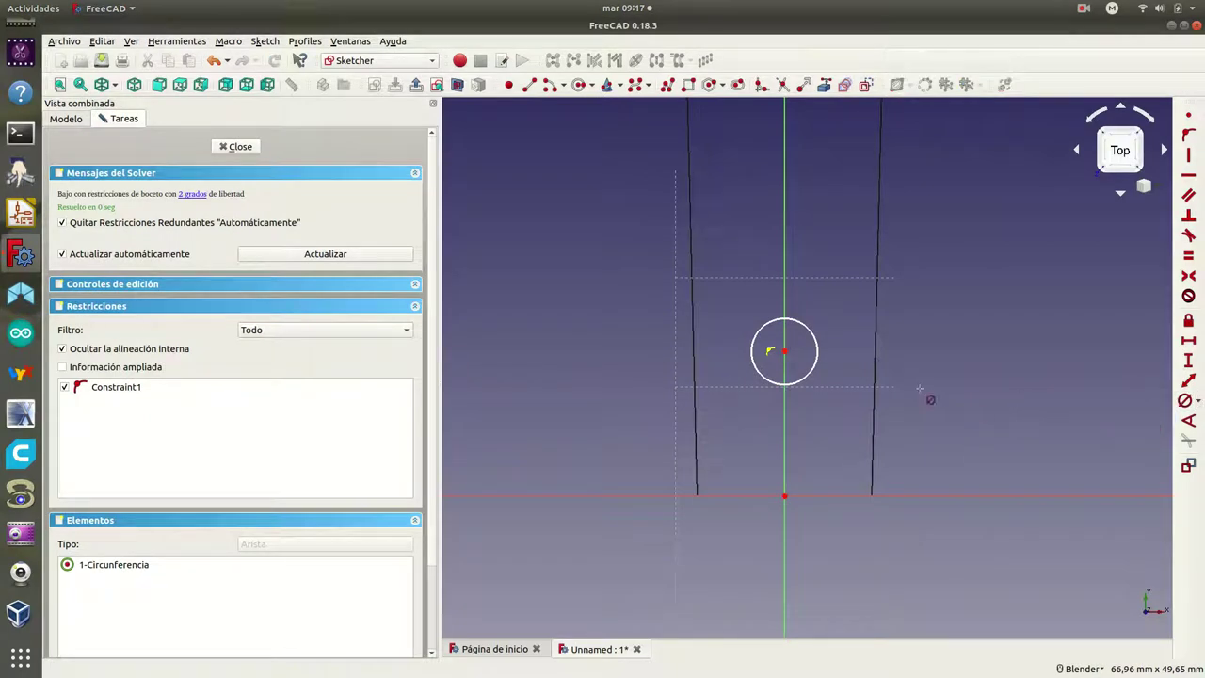
left_click(815, 341)
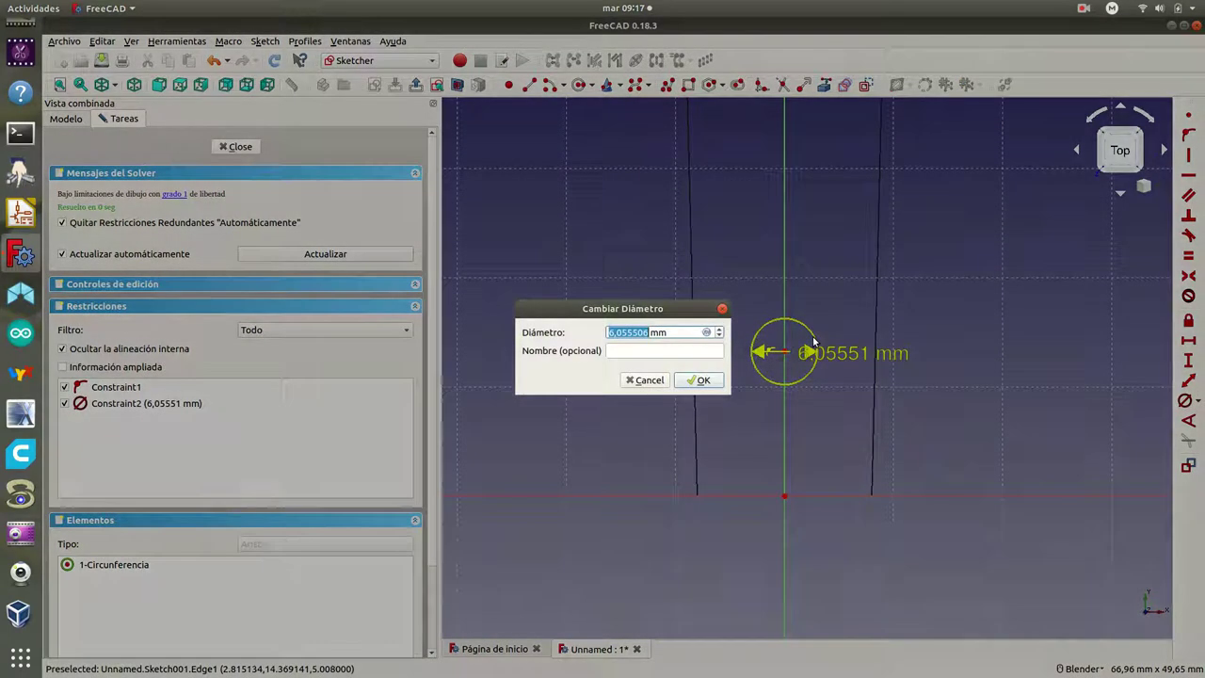
type("2,5")
left_click(702, 380)
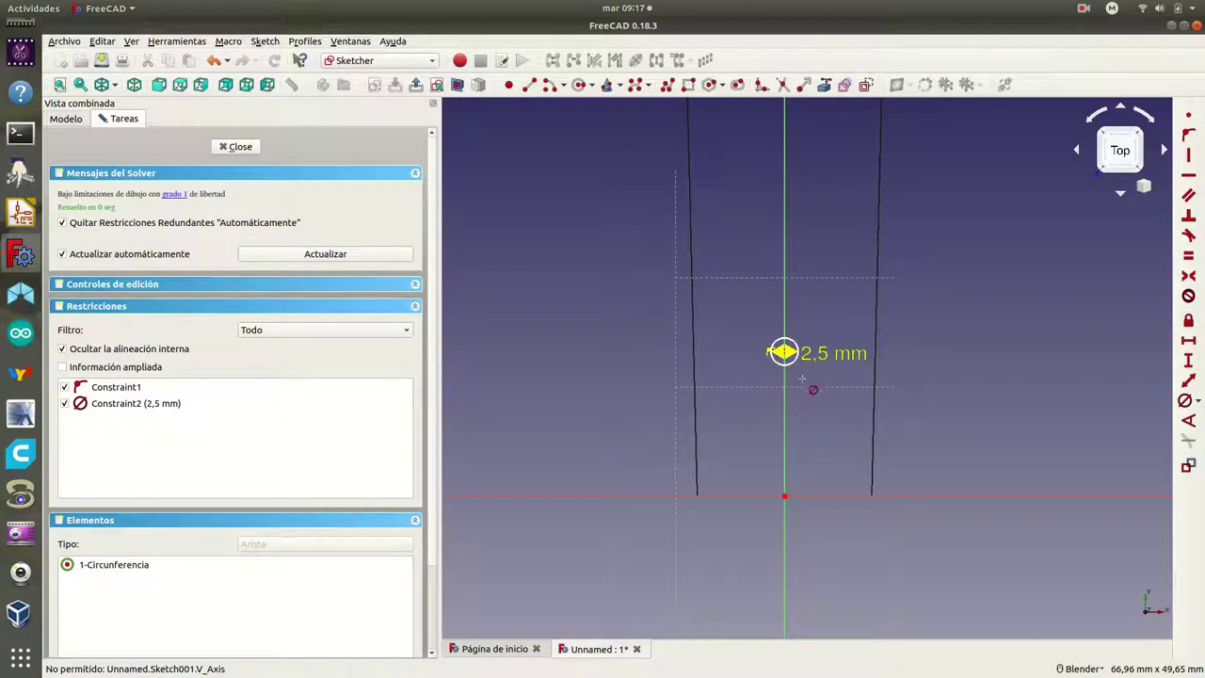
Fix the circle centre 20 mm above the horizontal axis
scroll(798, 379, "up", 3)
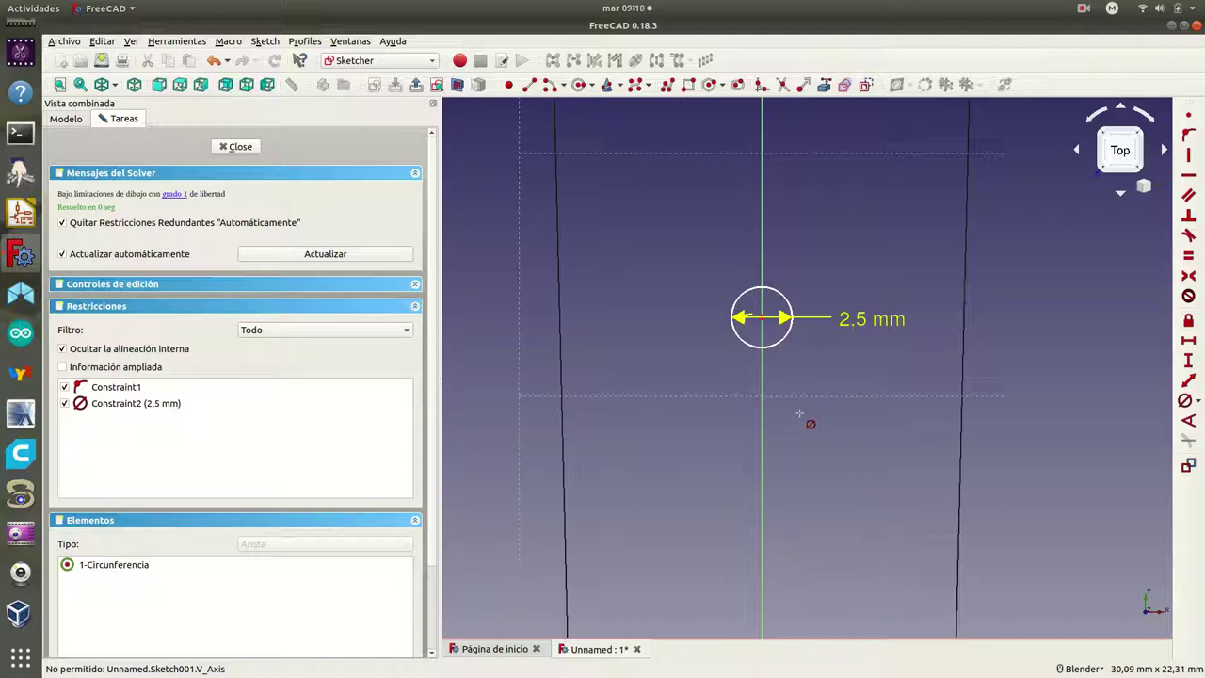
middle_click_drag(799, 412, 817, 321, "shift")
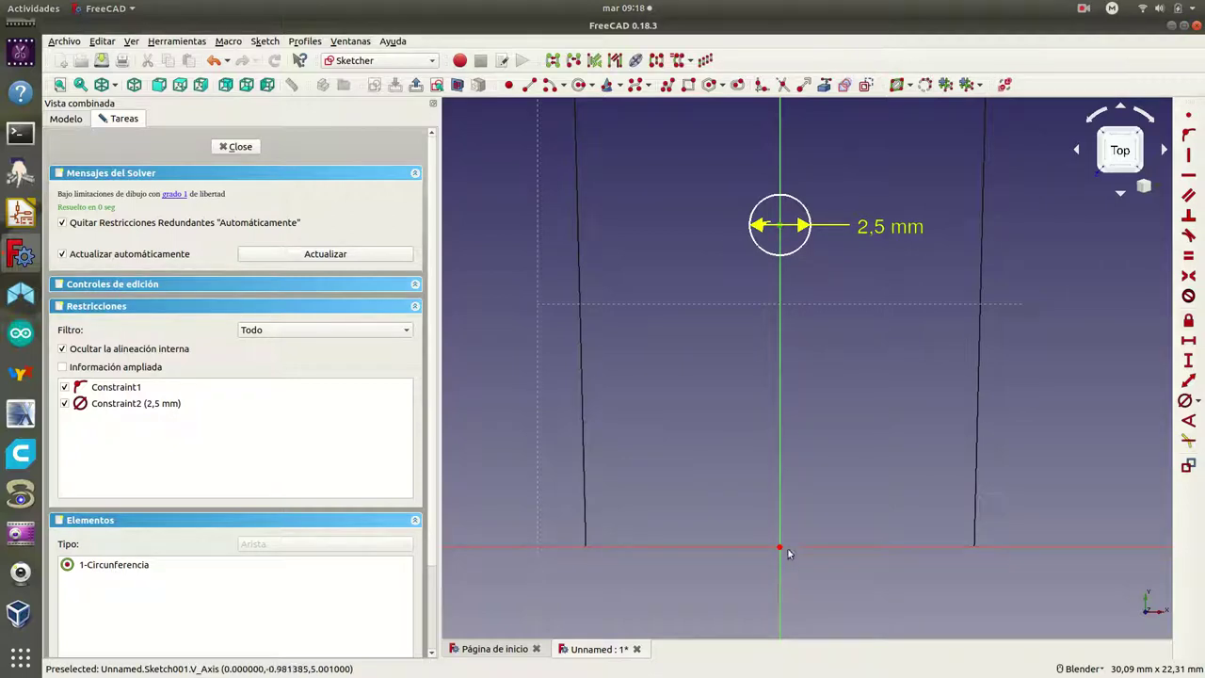
left_click(1189, 360)
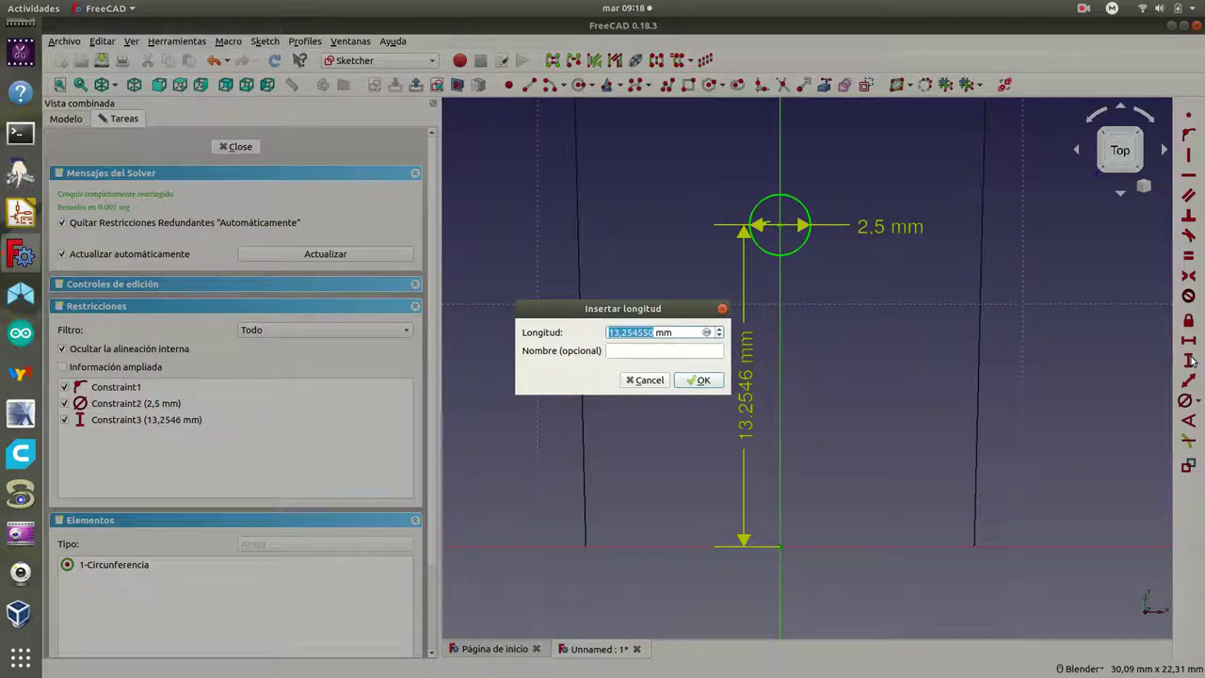
type("20")
left_click(700, 381)
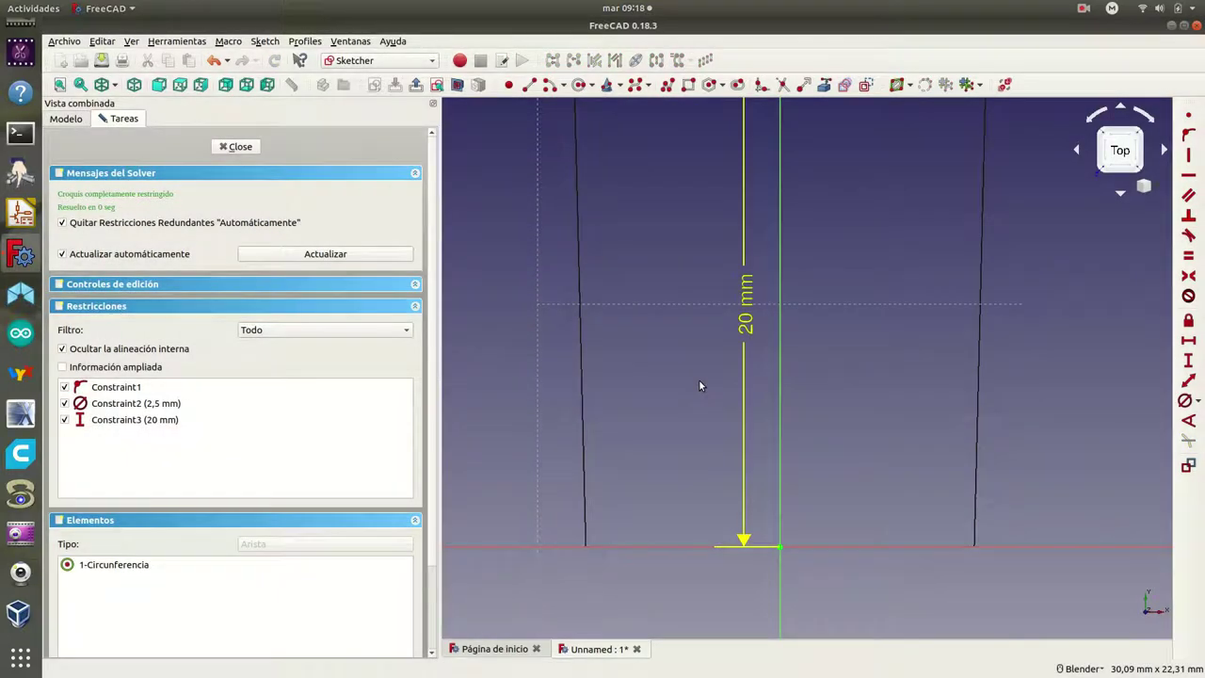
Zoom out to see the whole plate, then zoom in on its top end
scroll(683, 346, "down", 5)
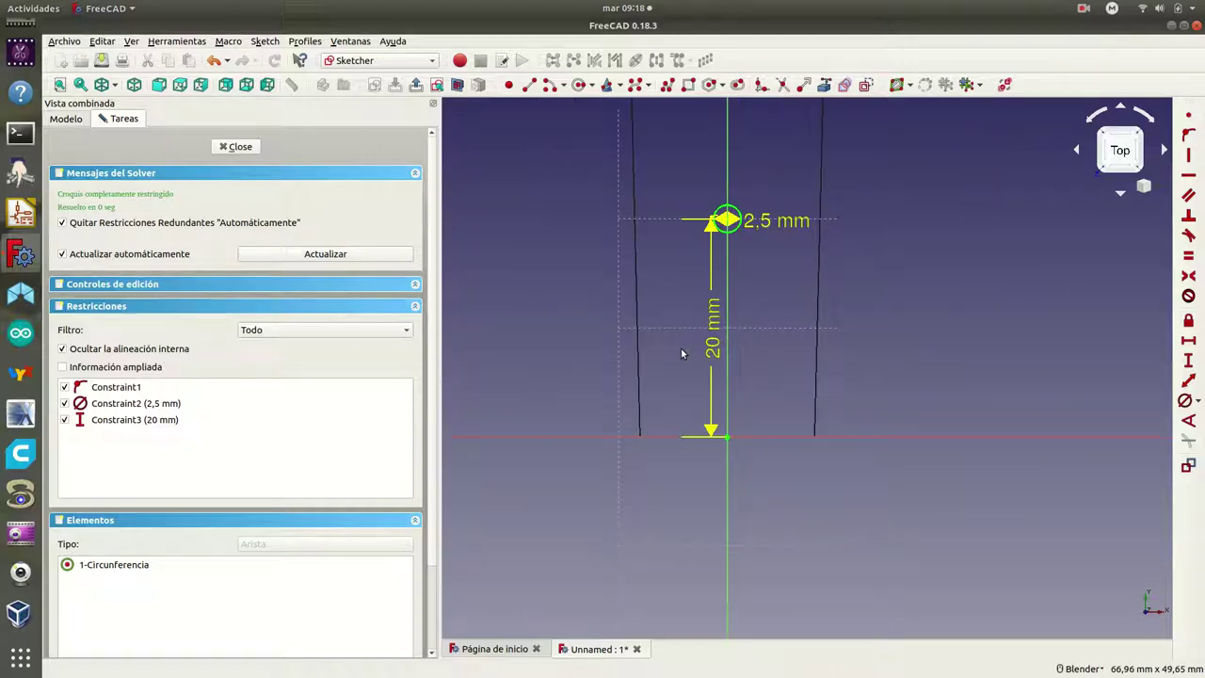
scroll(678, 353, "down", 4)
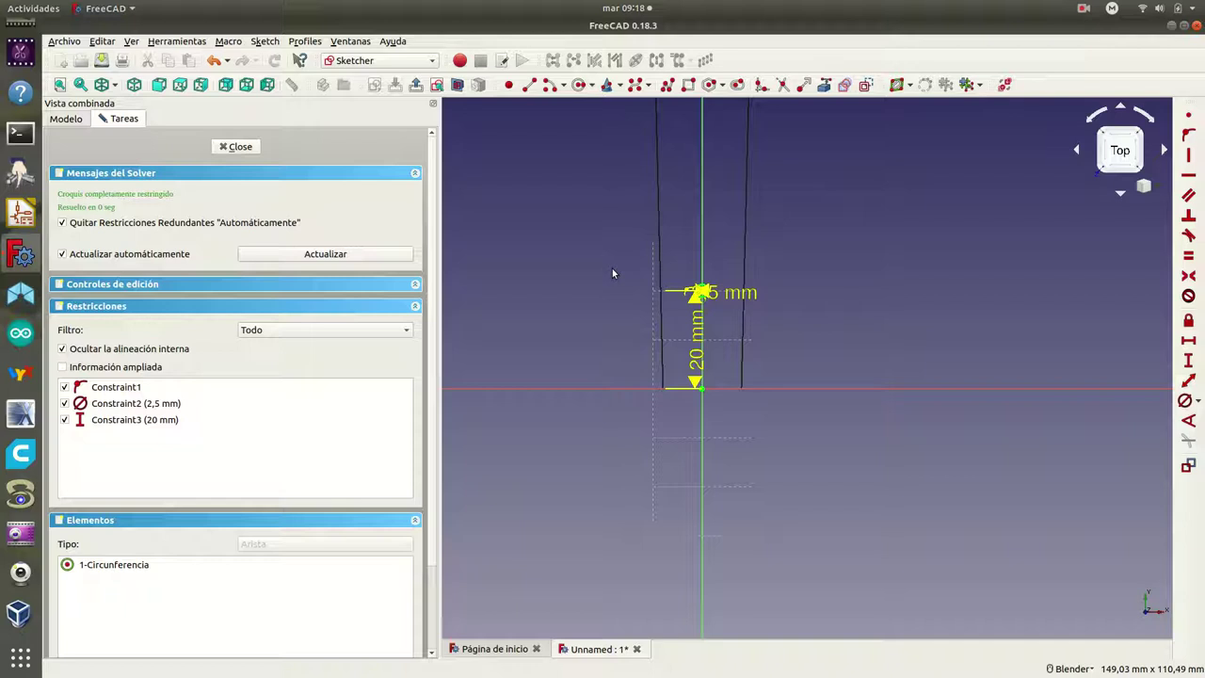
middle_click_drag(613, 279, 641, 362, "ctrl")
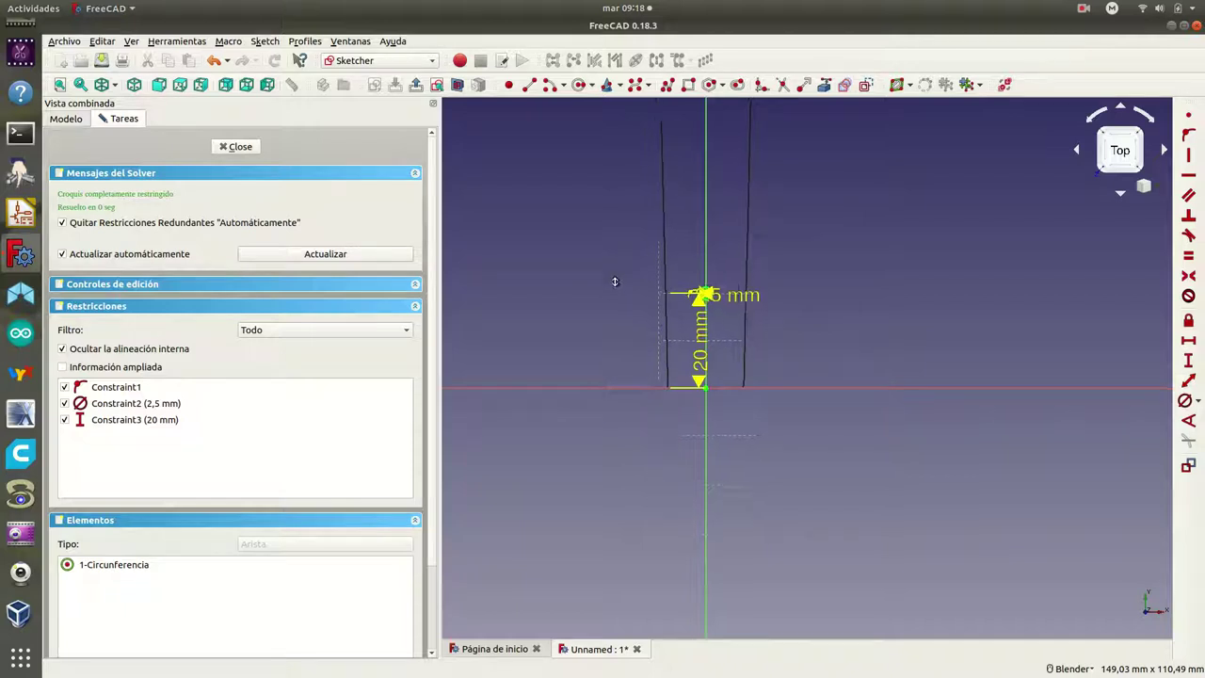
scroll(797, 229, "up", 5)
scroll(773, 225, "up", 2)
scroll(773, 225, "up", 3)
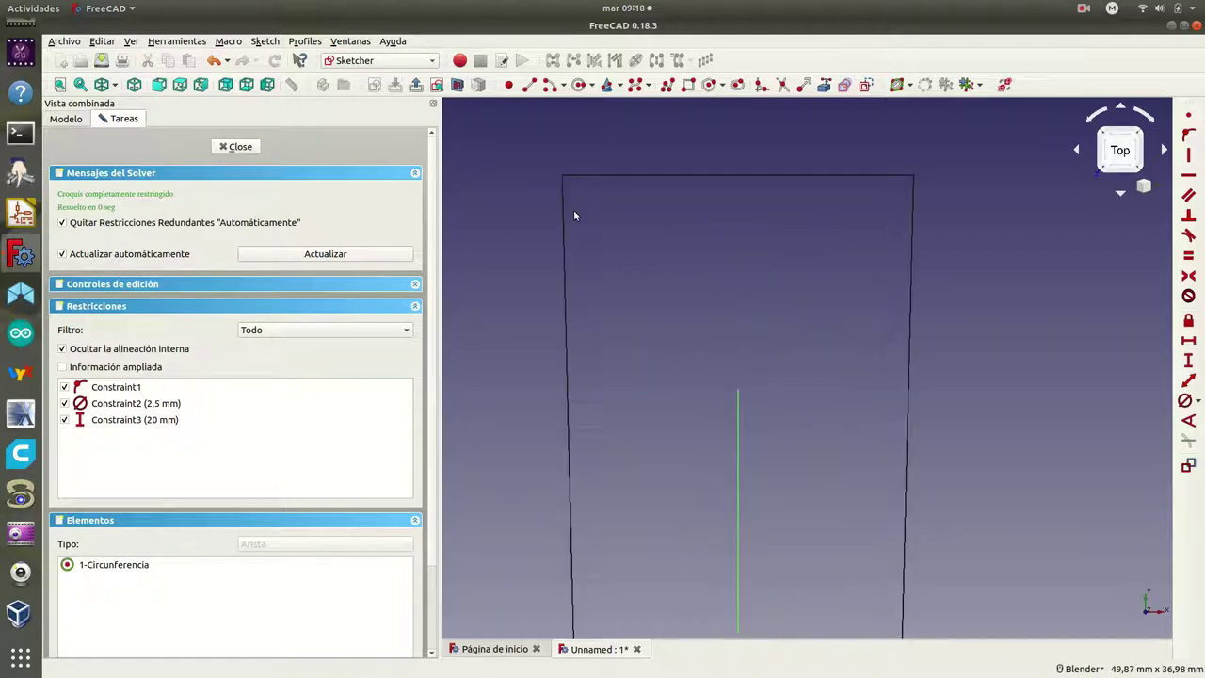
left_click(580, 85)
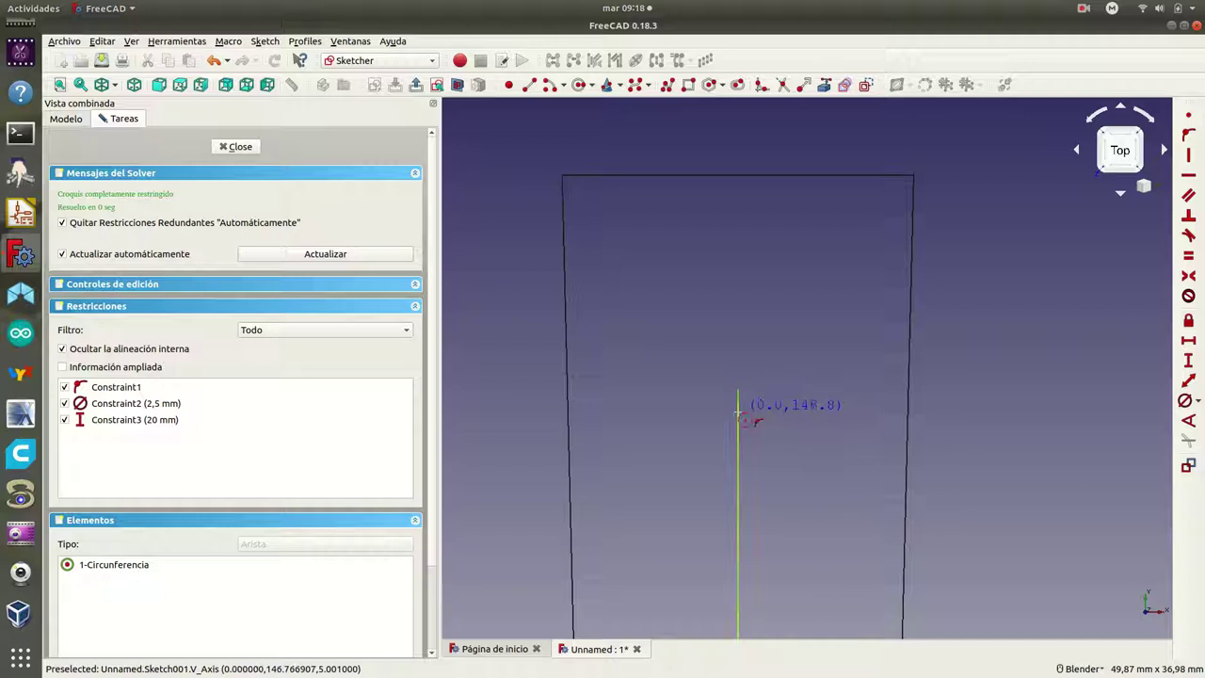
Draw a second circle on the vertical axis near the top and give it a 2.5 mm diameter
left_click(738, 413)
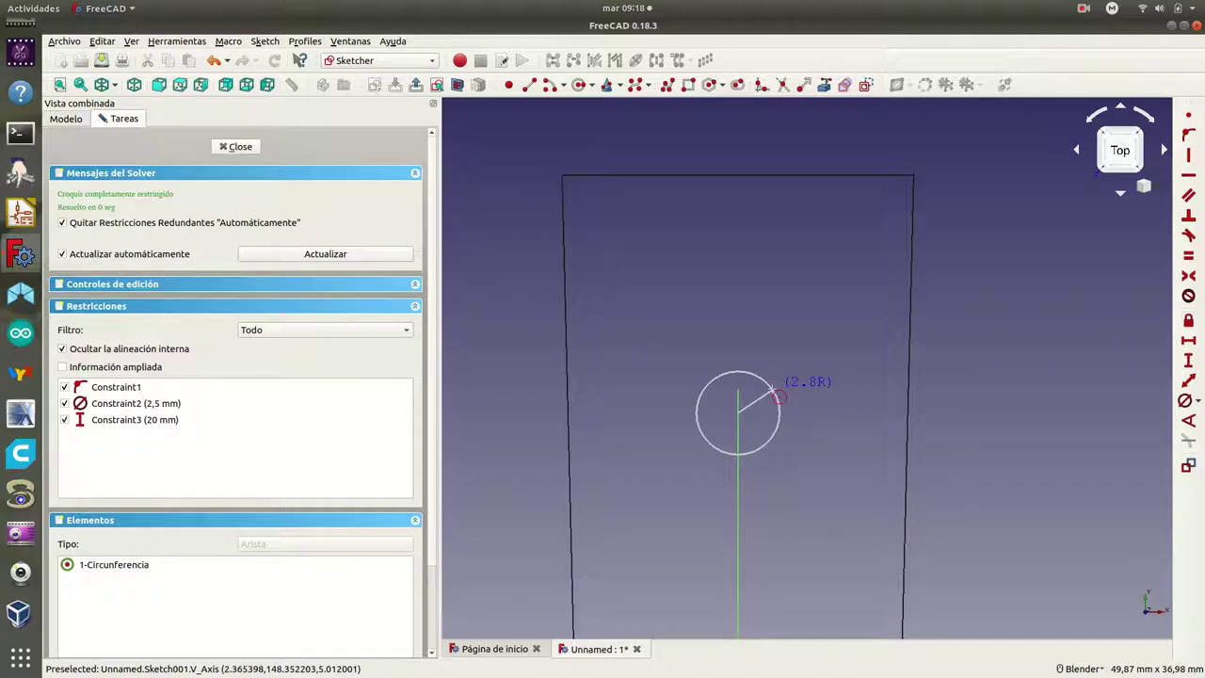
left_click(778, 396)
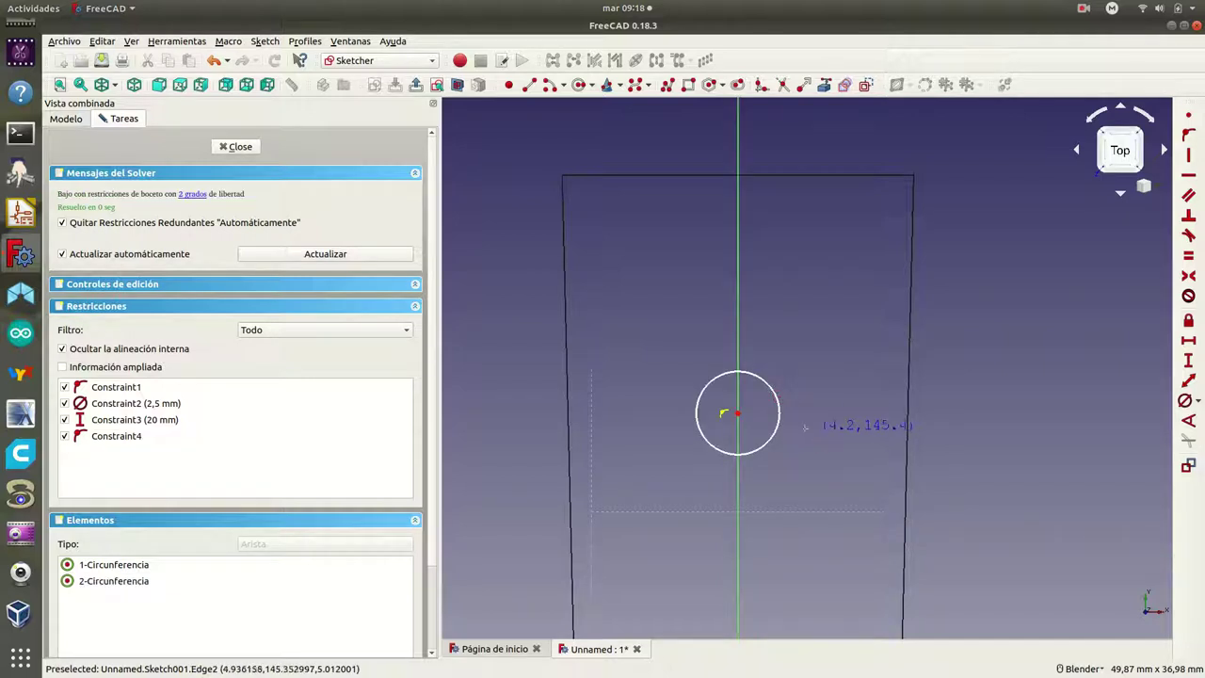
right_click(778, 358)
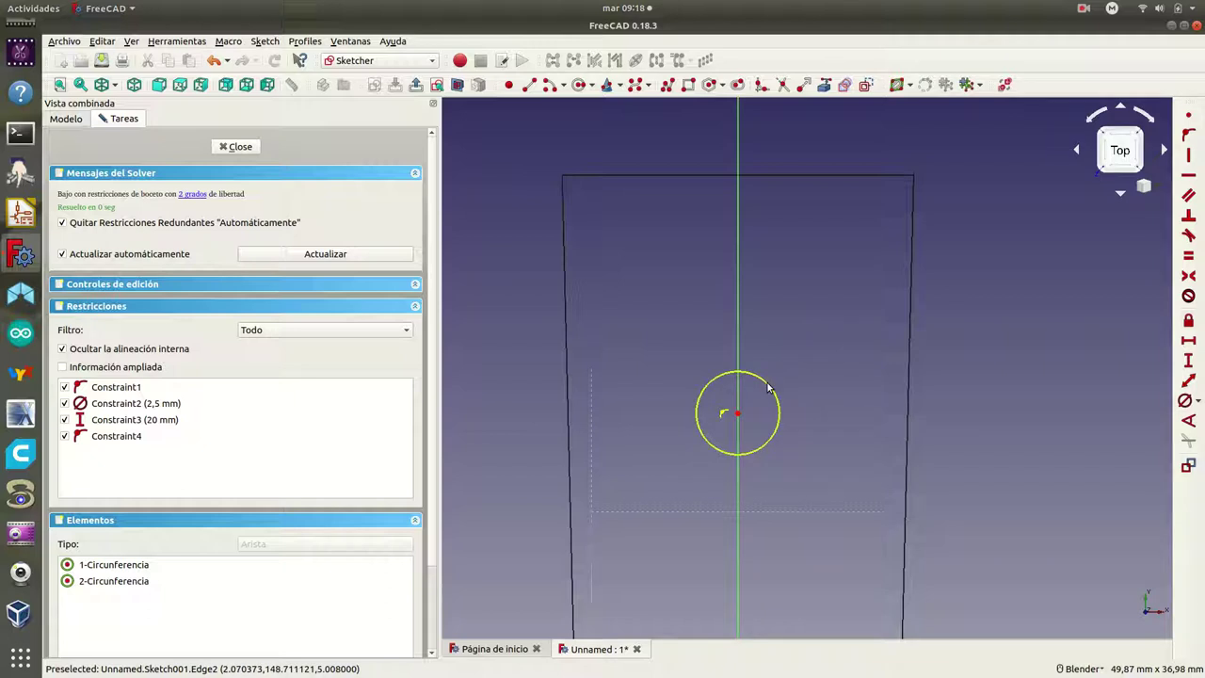
left_click(767, 385)
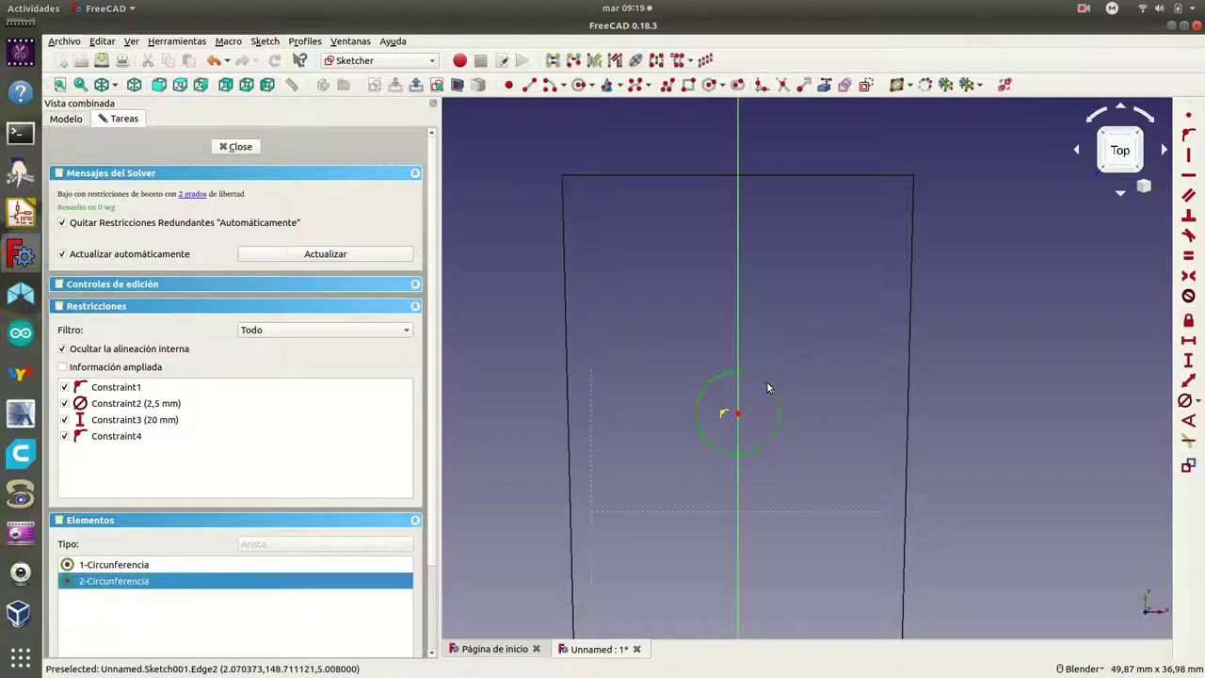
left_click(1184, 402)
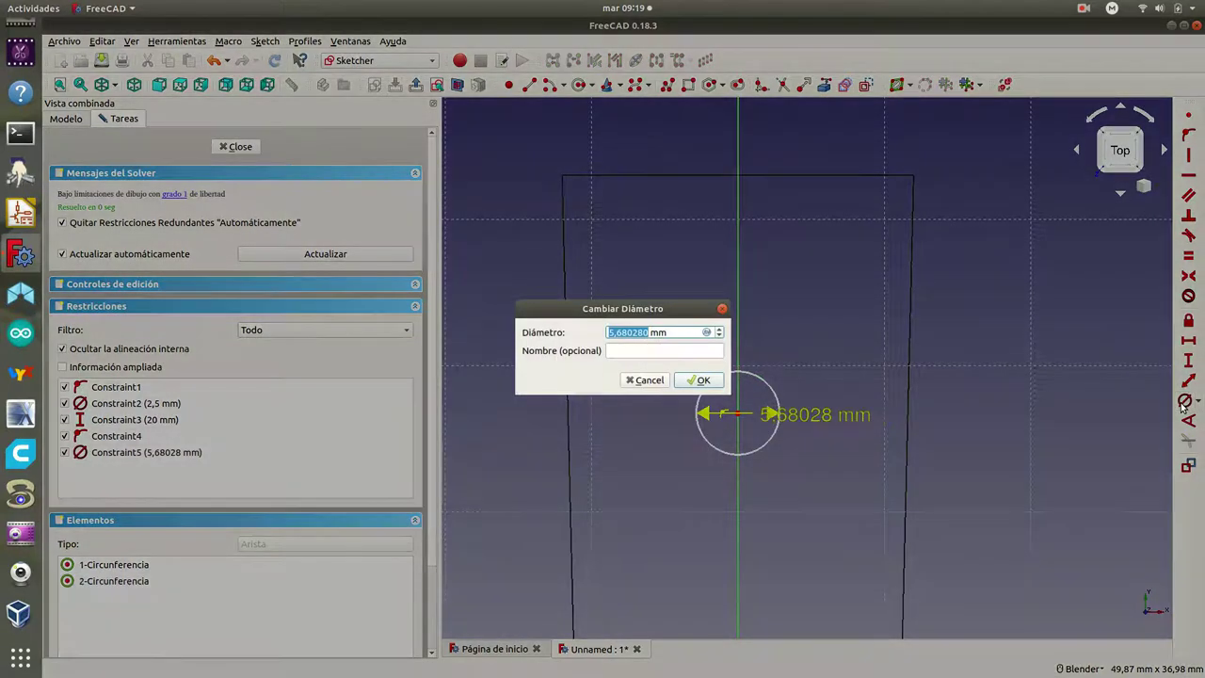
type("2,5")
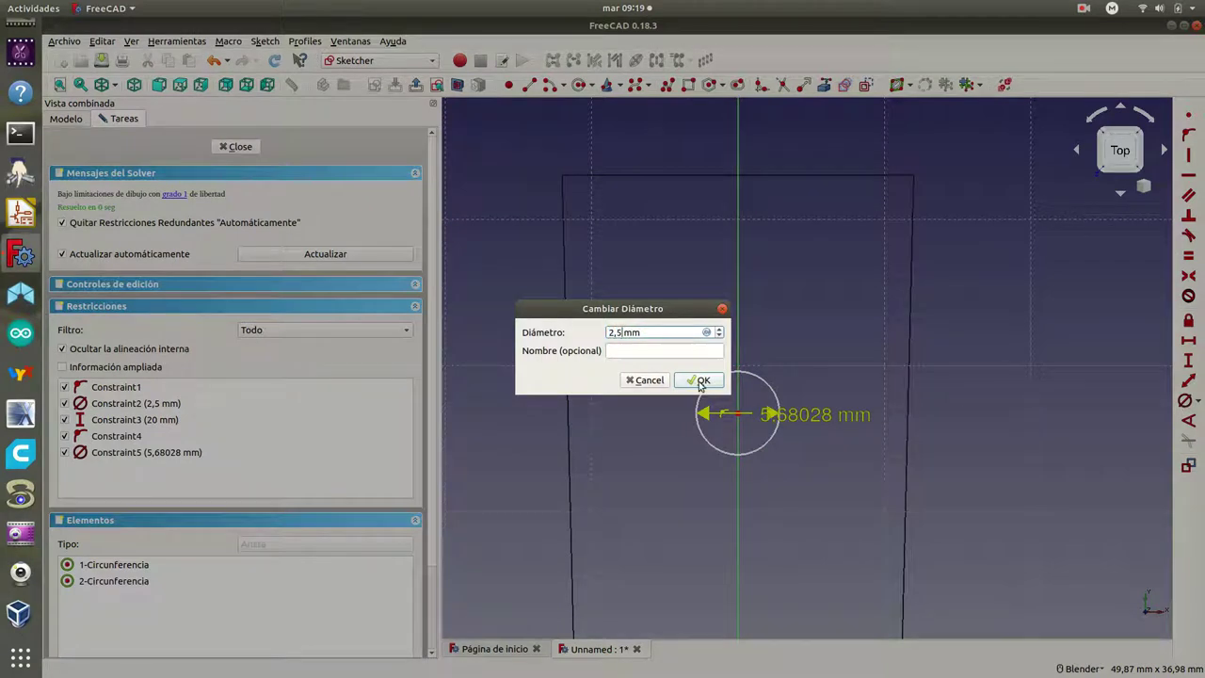
left_click(699, 380)
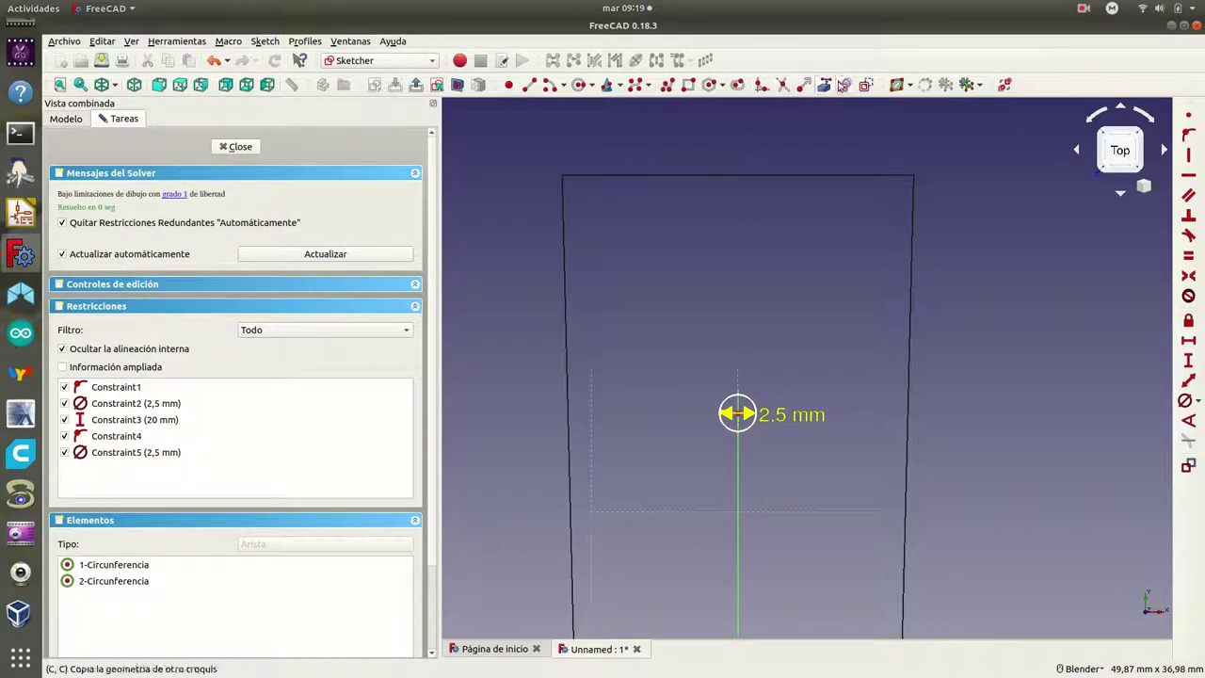
left_click(825, 86)
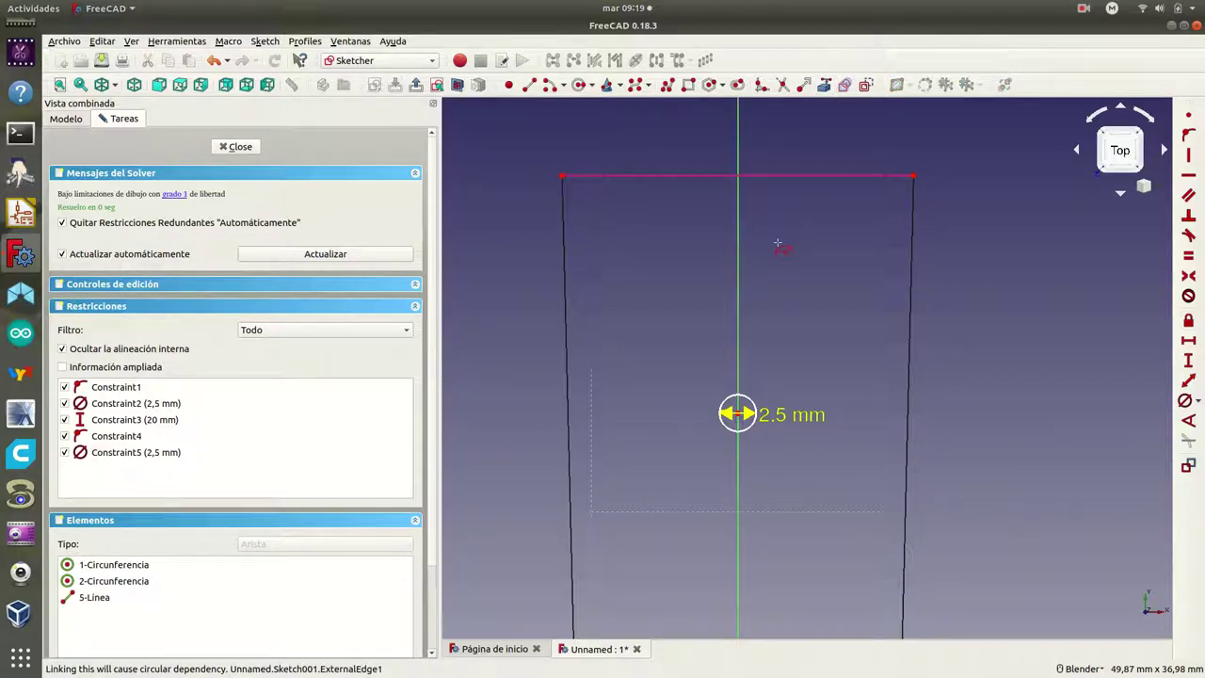
Try a vertical distance from the plate's top edge, dismissing the resulting selection errors
right_click(737, 417)
left_click(852, 181)
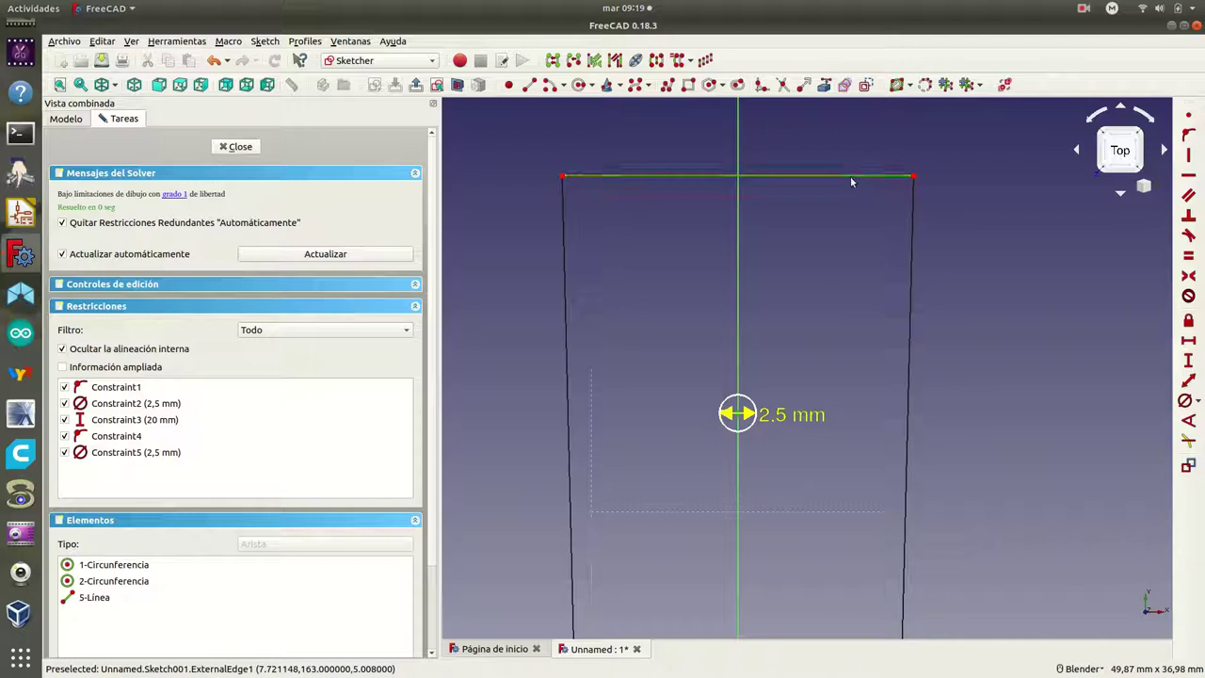
left_click(1188, 366)
left_click(743, 375)
left_click(761, 343)
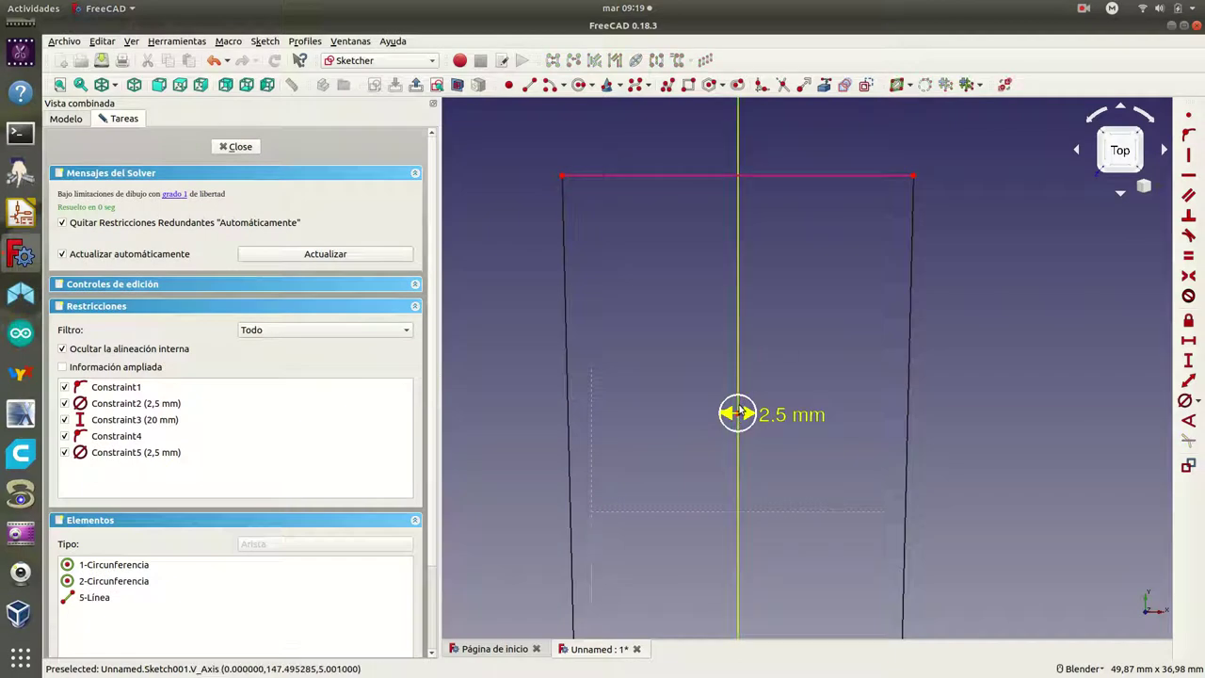
left_click(780, 176)
left_click(1189, 363)
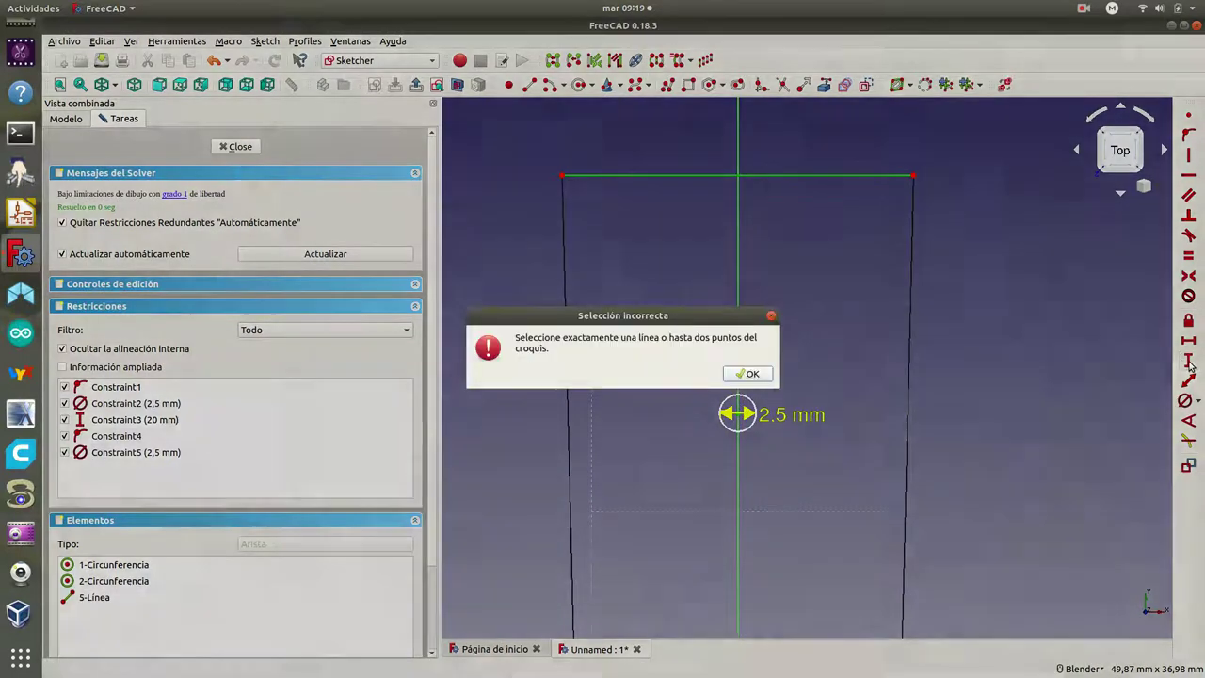
left_click(746, 374)
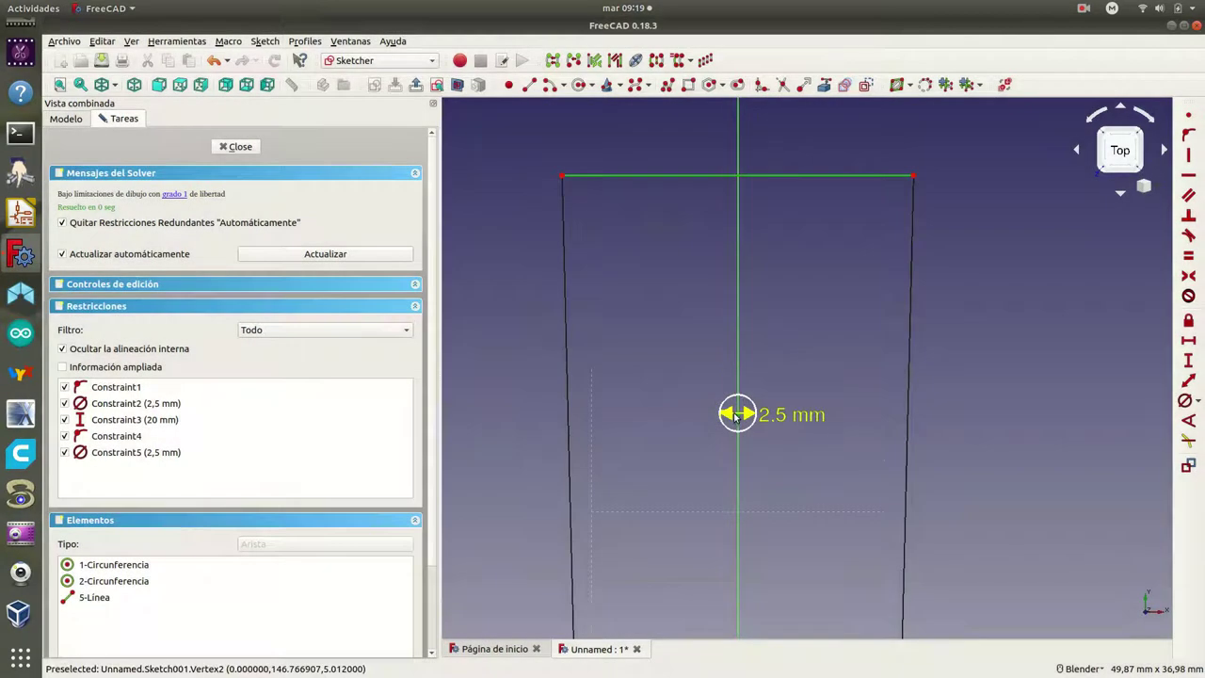
left_click(798, 350)
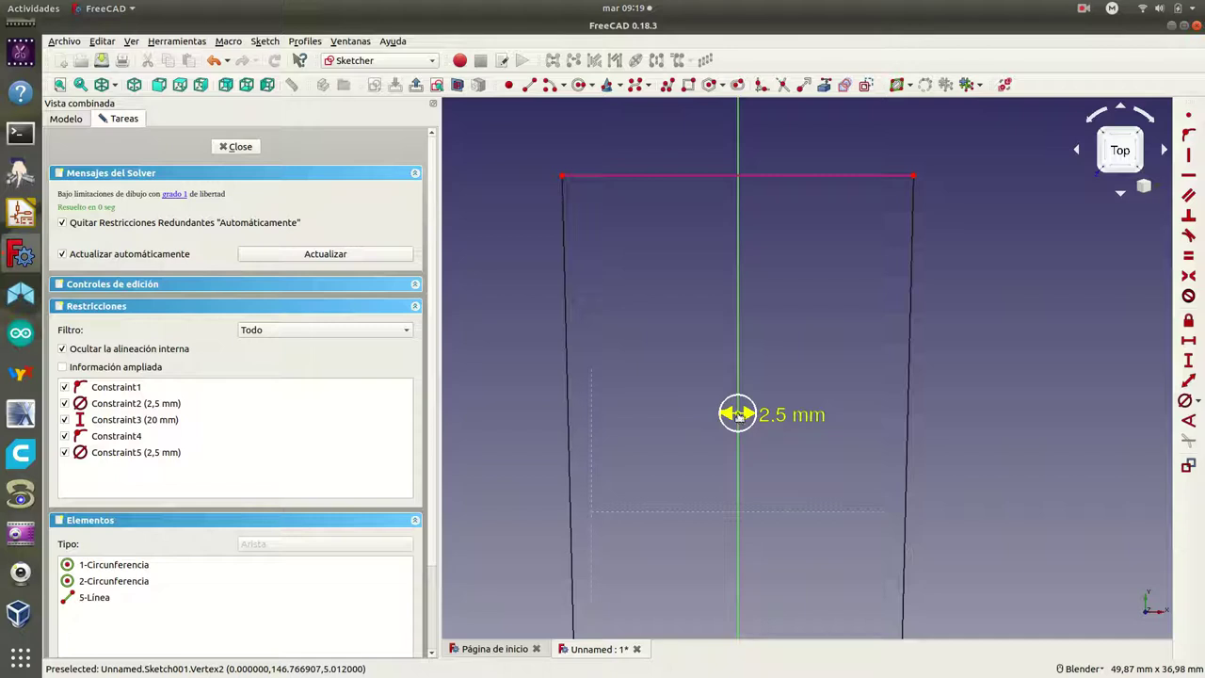
Set a 20 mm vertical distance between the top-right corner and the hole centre
left_click(913, 177)
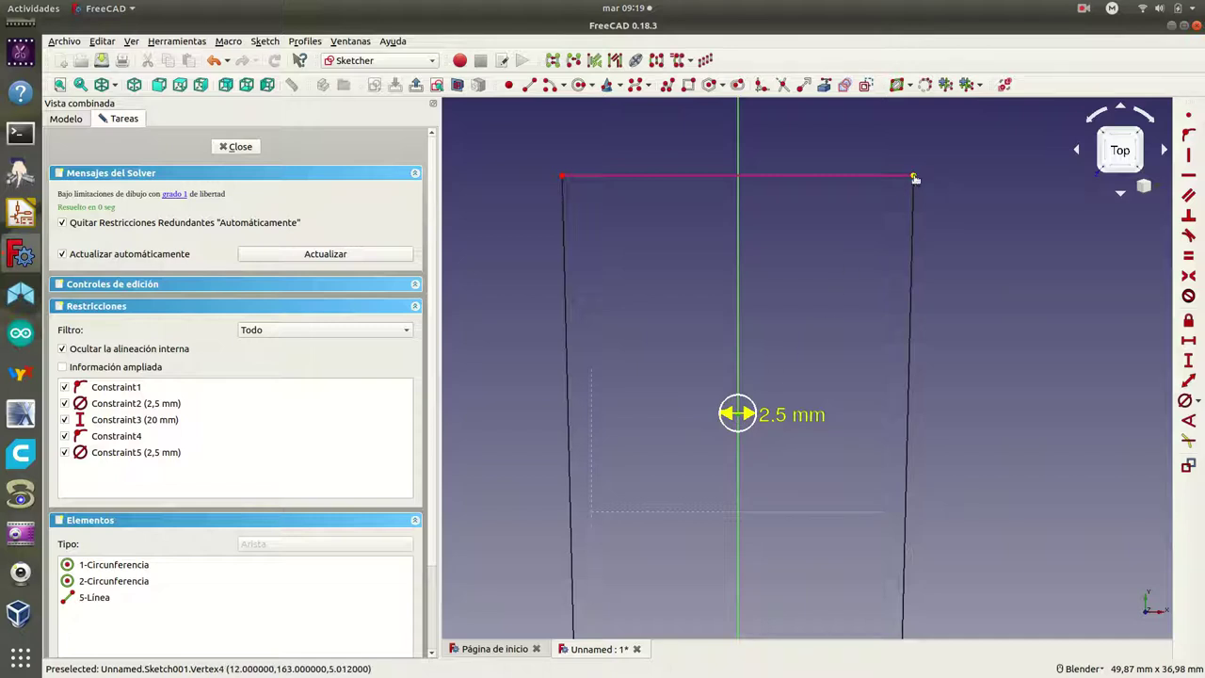
left_click(1189, 366)
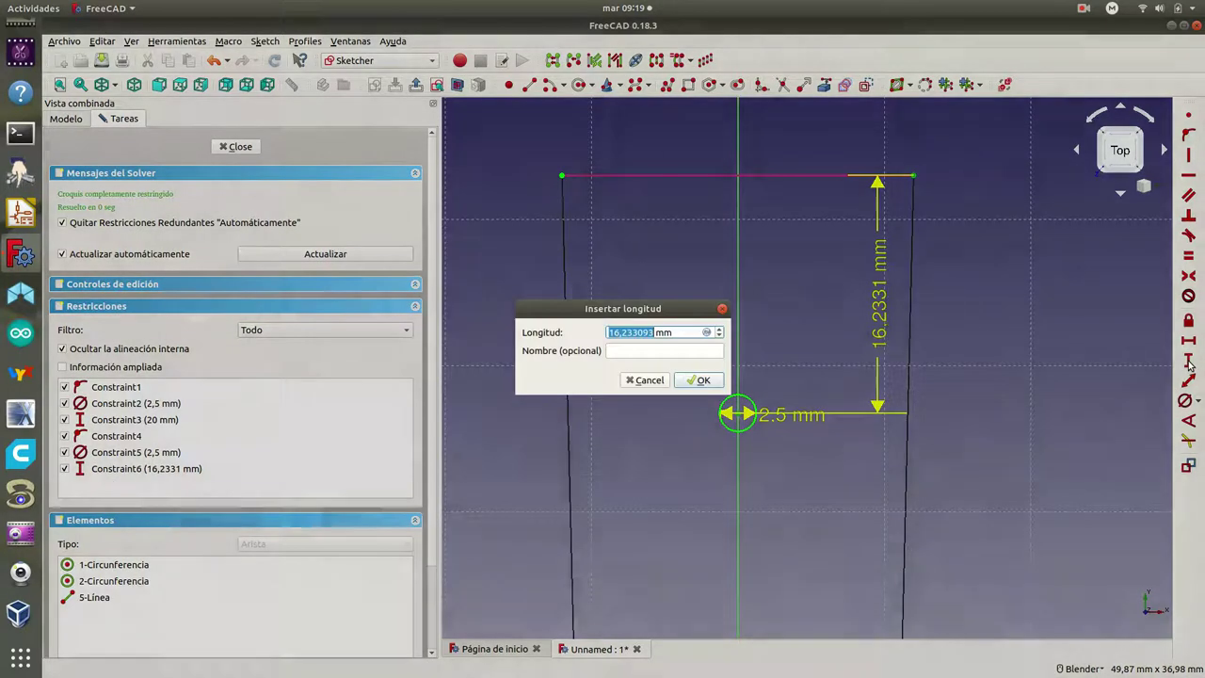
type("20")
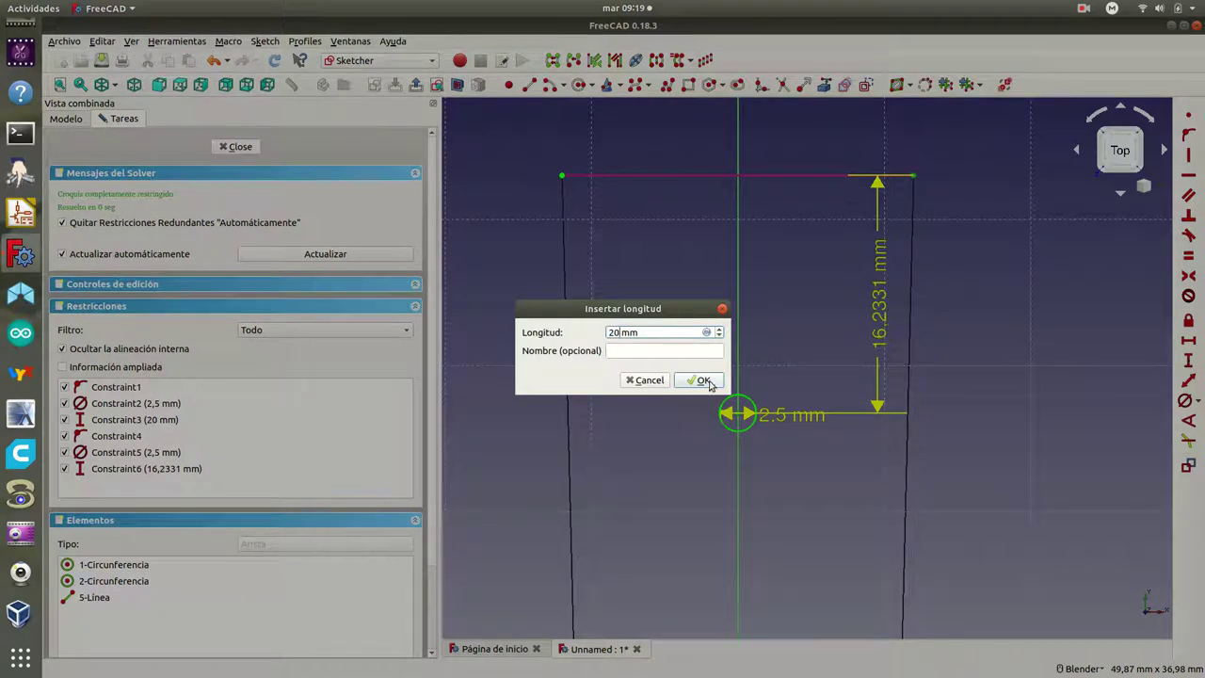
left_click(702, 381)
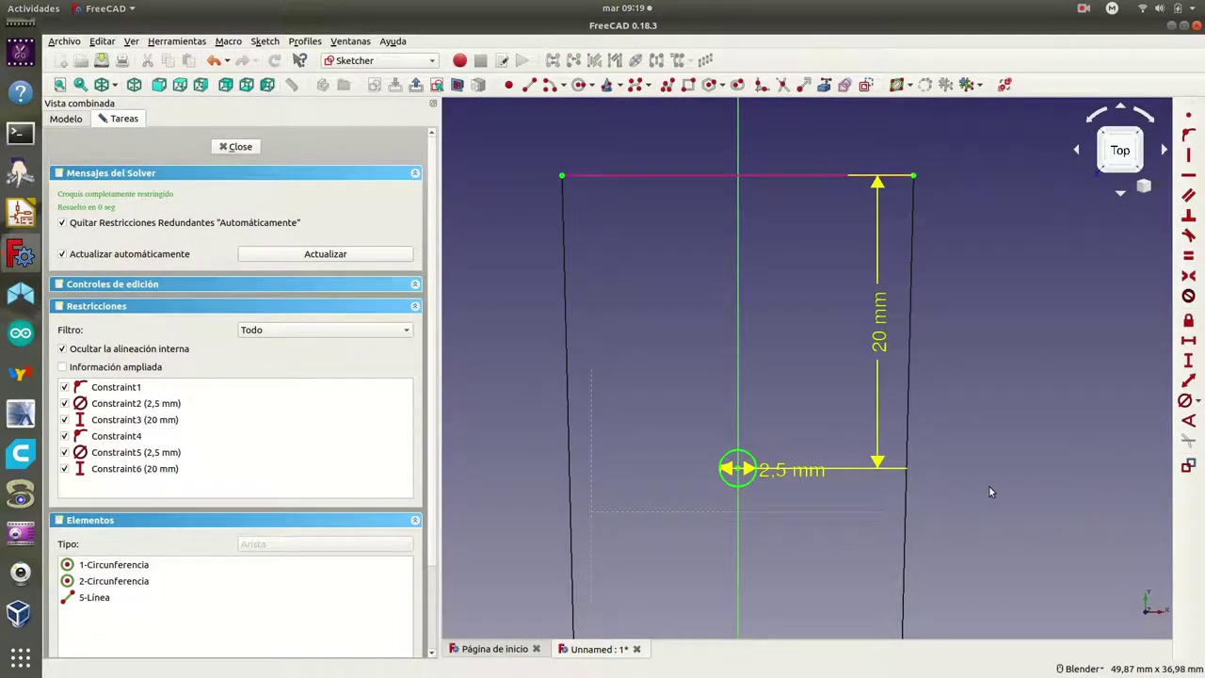
scroll(988, 486, "down", 2)
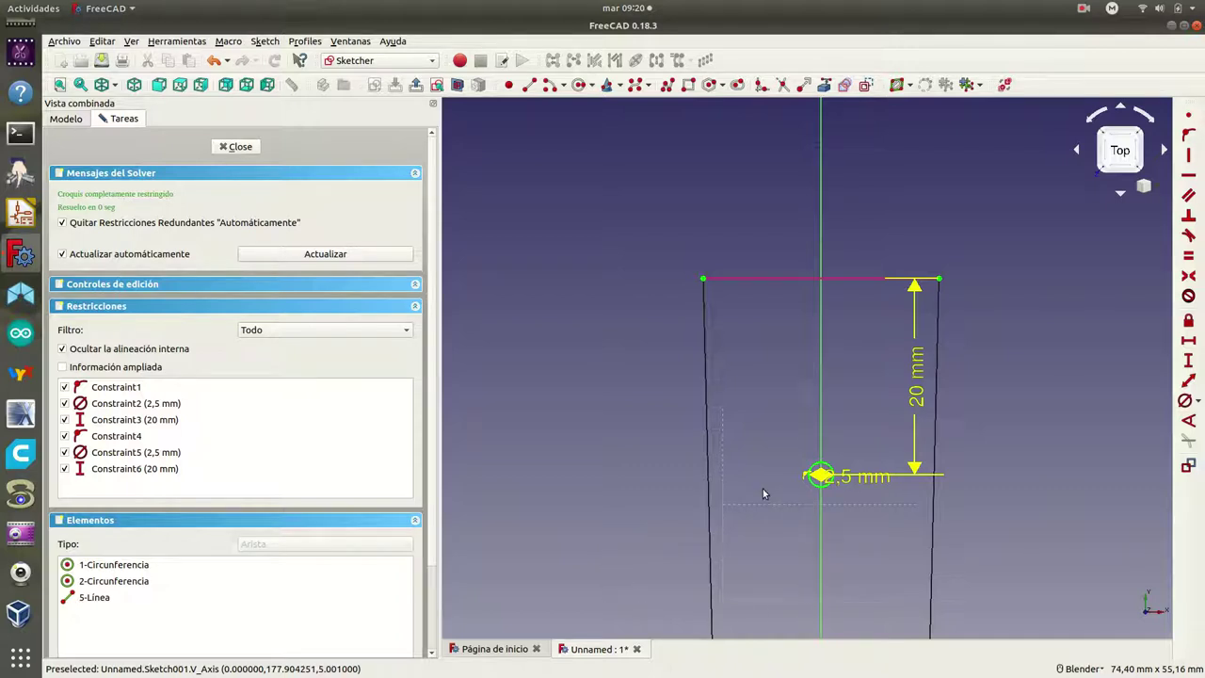
scroll(616, 465, "down", 2)
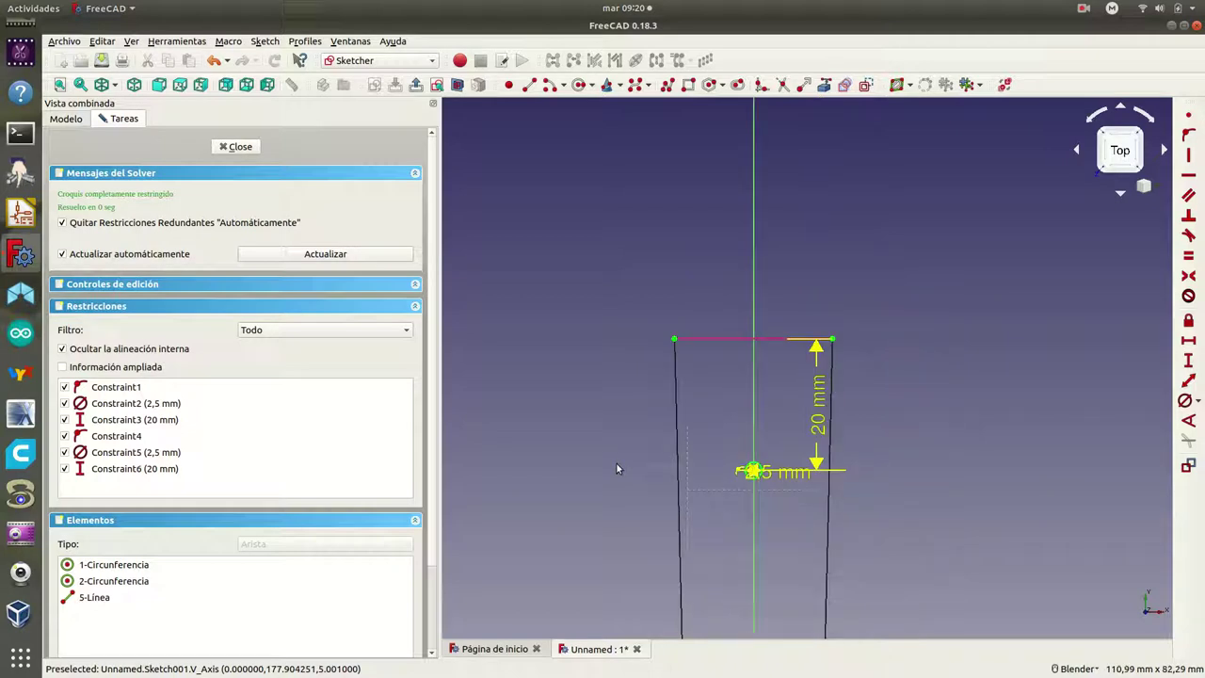
middle_click_drag(583, 528, 577, 260, "shift")
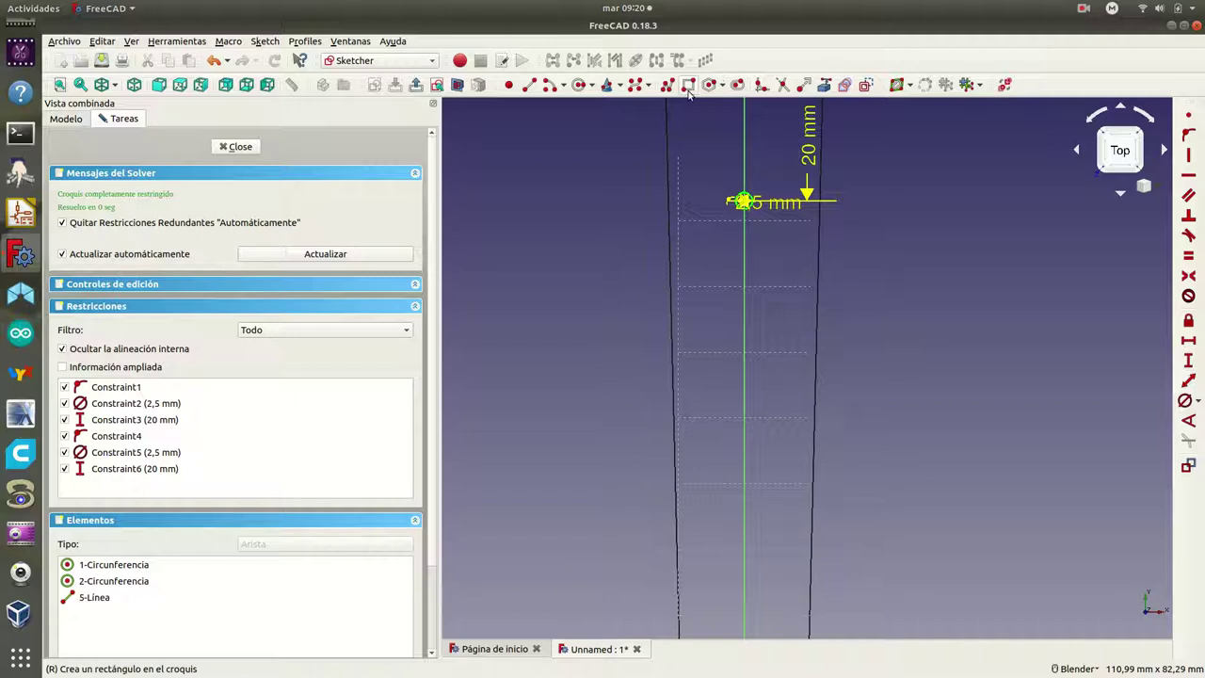
Draw a tall rectangle from below the hole to near the plate's lower end, then select its top corners
scroll(600, 386, "down", 4)
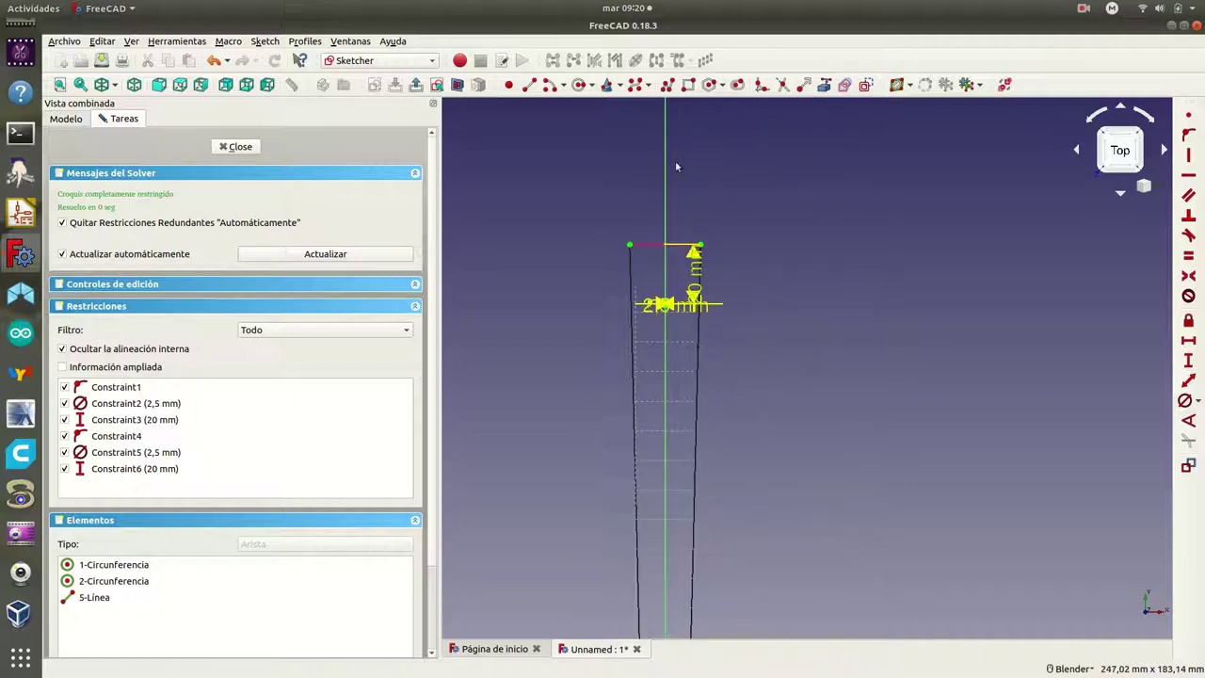
left_click(690, 84)
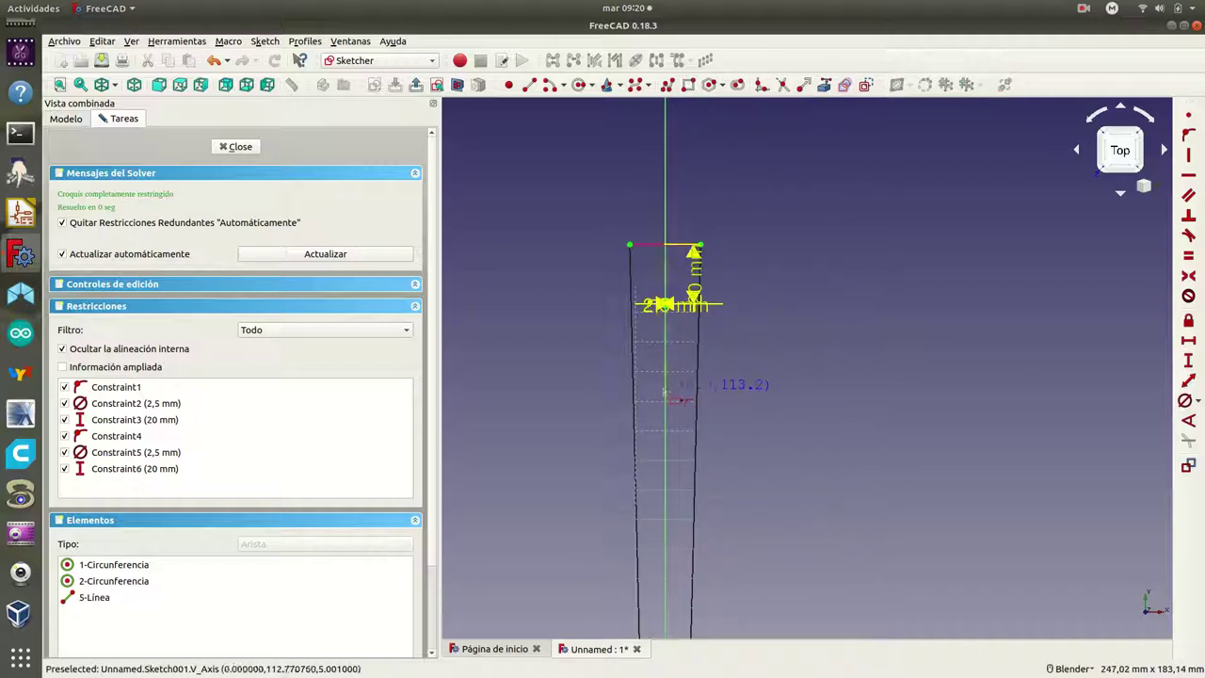
left_click(647, 337)
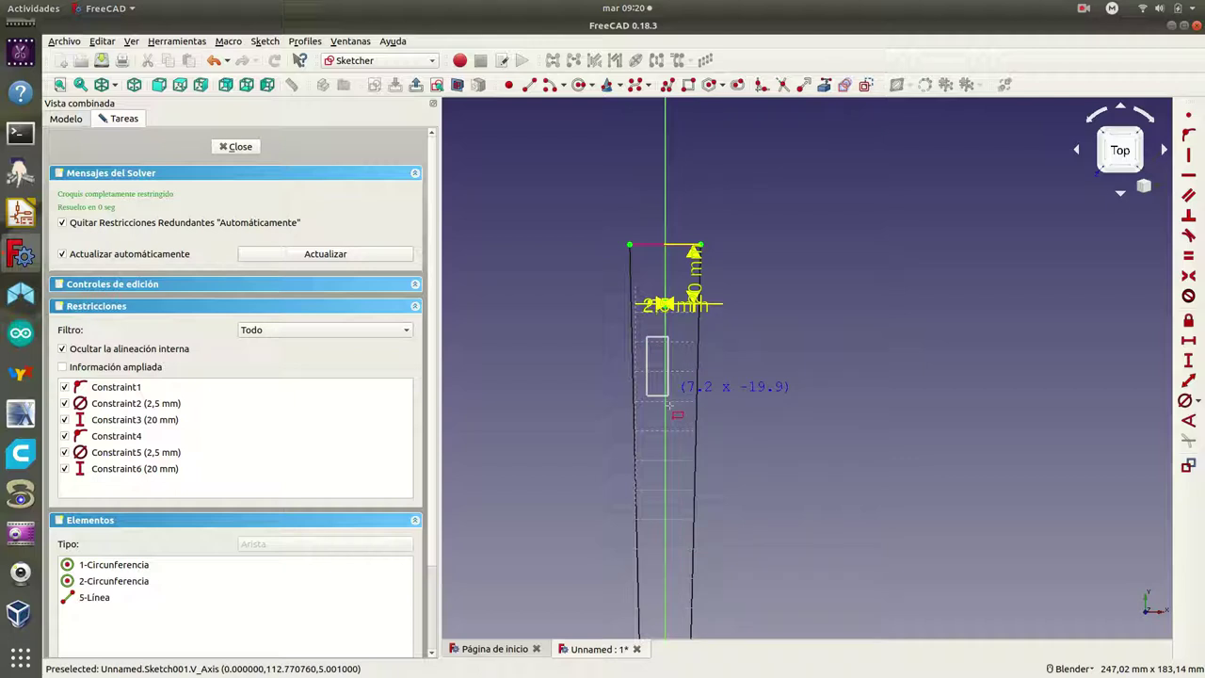
left_click(683, 626)
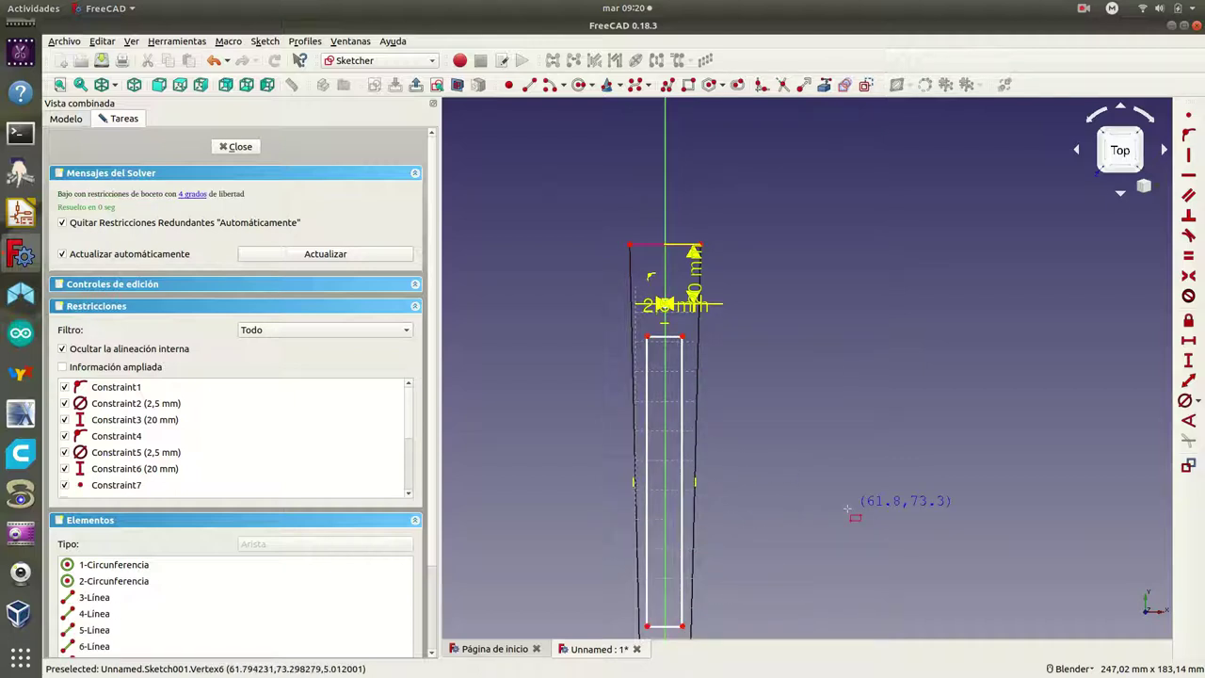
right_click(791, 484)
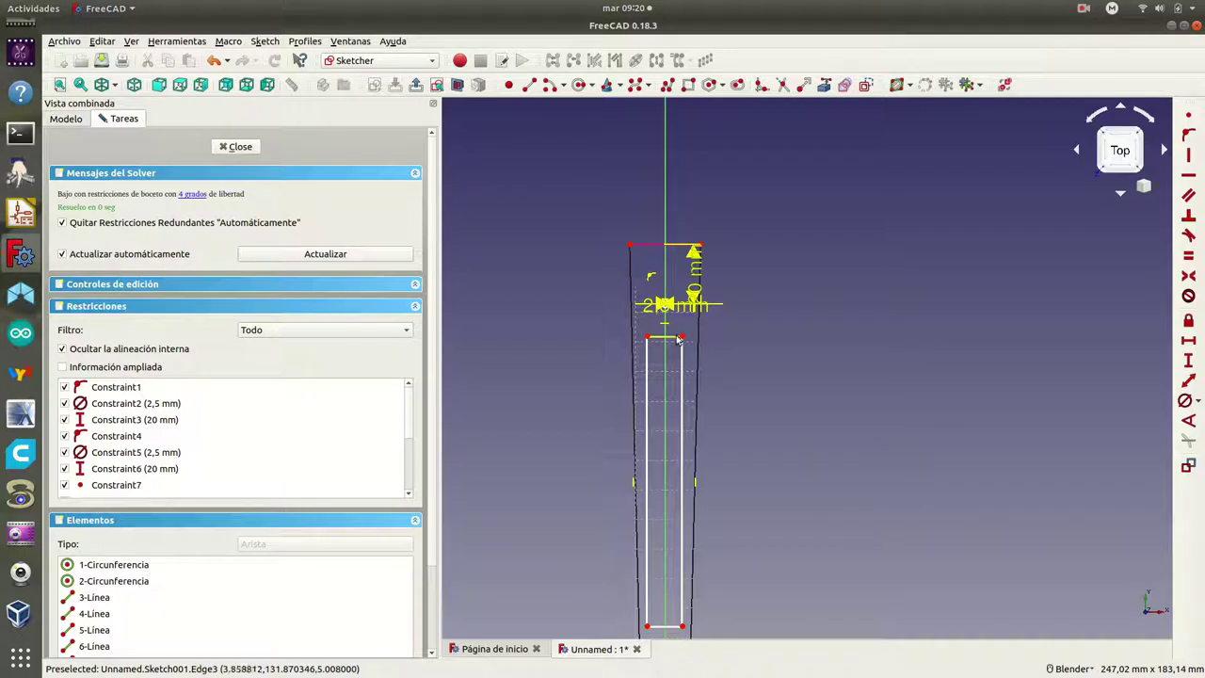
left_click(681, 337)
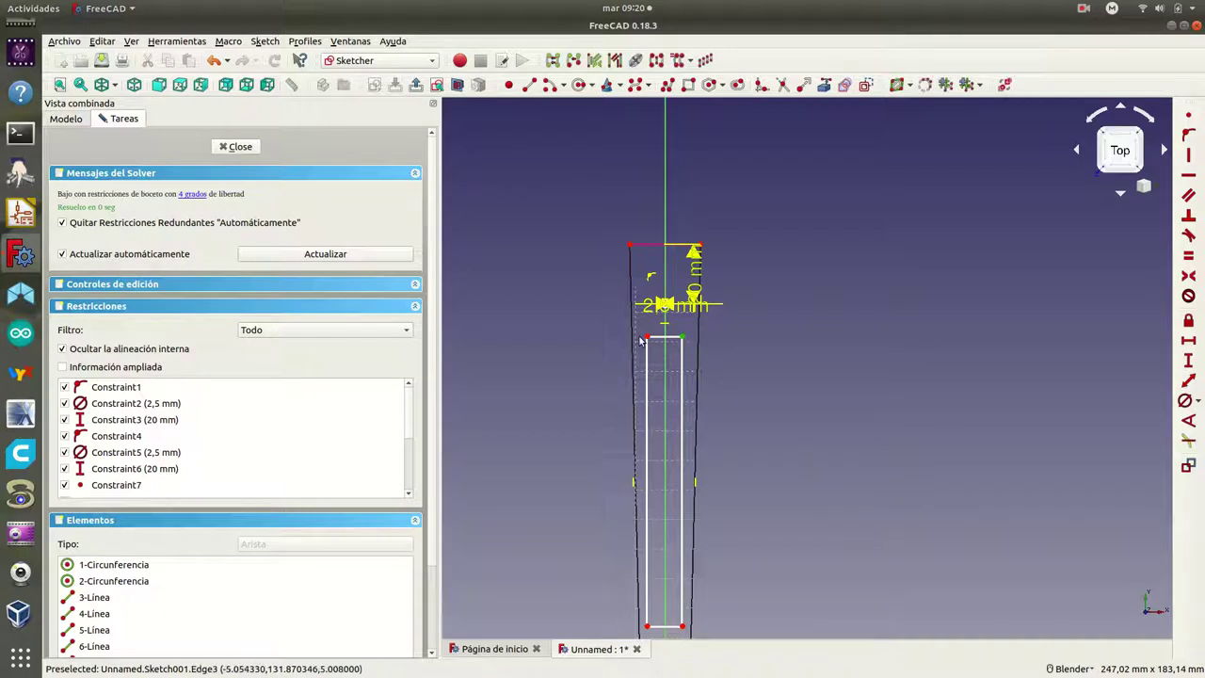
left_click(647, 339)
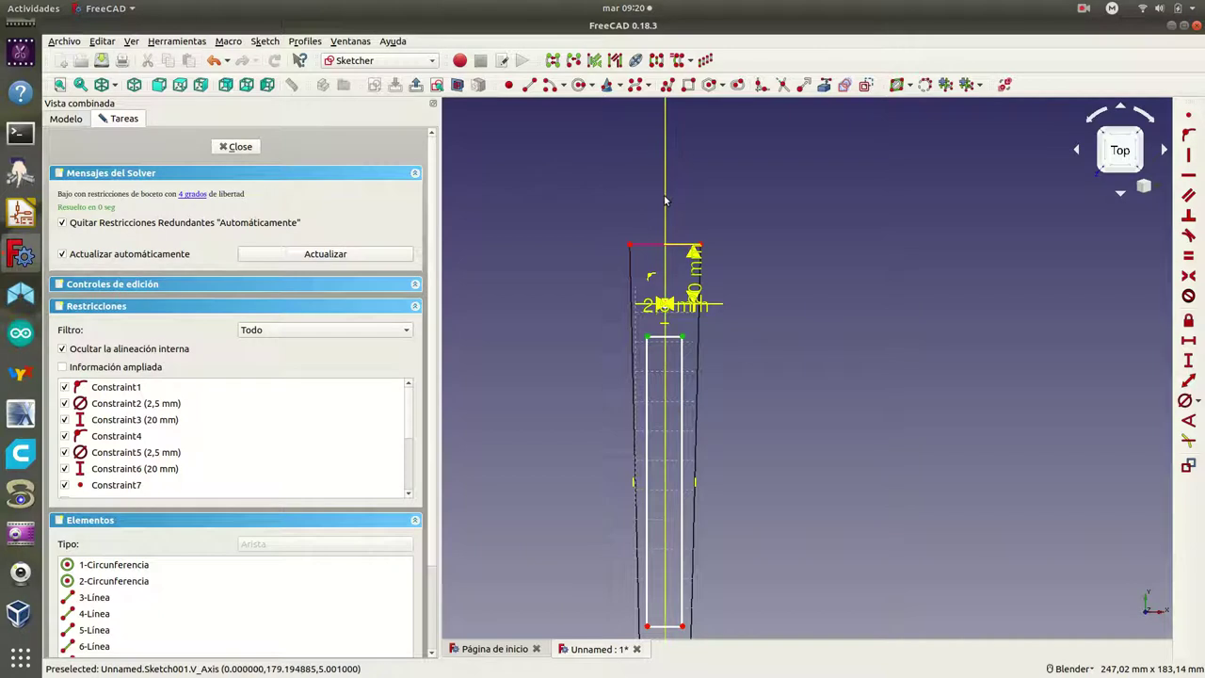
Make the slot's top corners symmetric about the vertical axis and set its bottom edge to 9 mm
left_click(1188, 275)
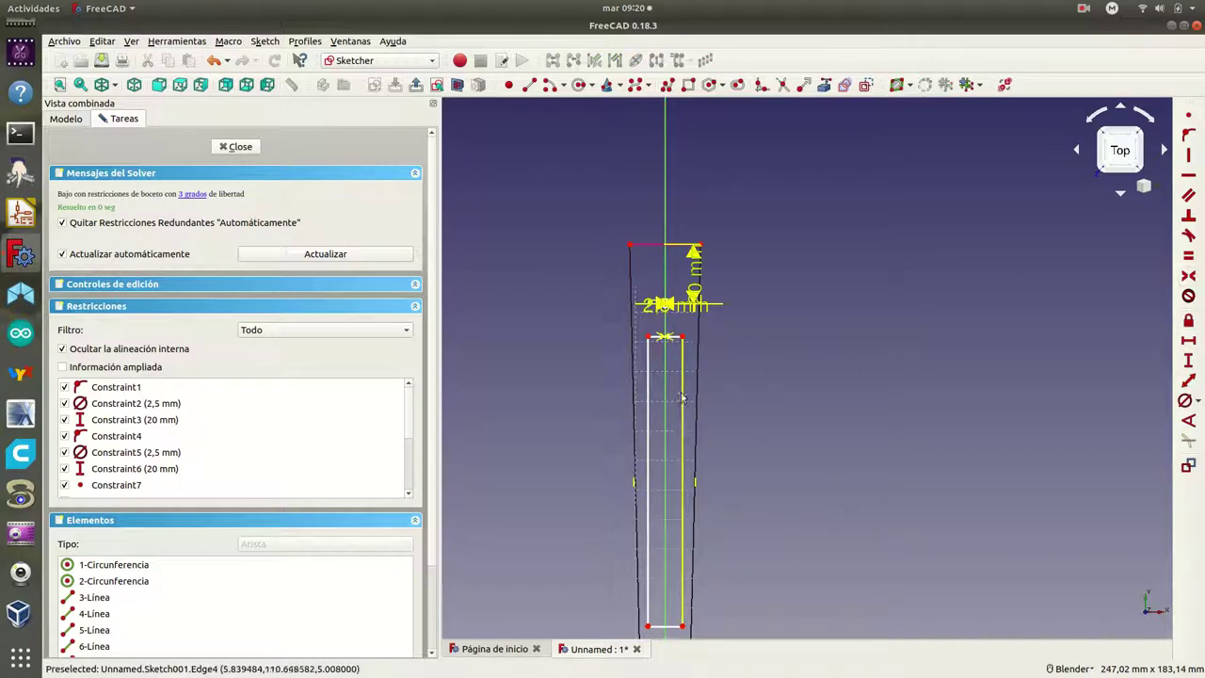
left_click(669, 627)
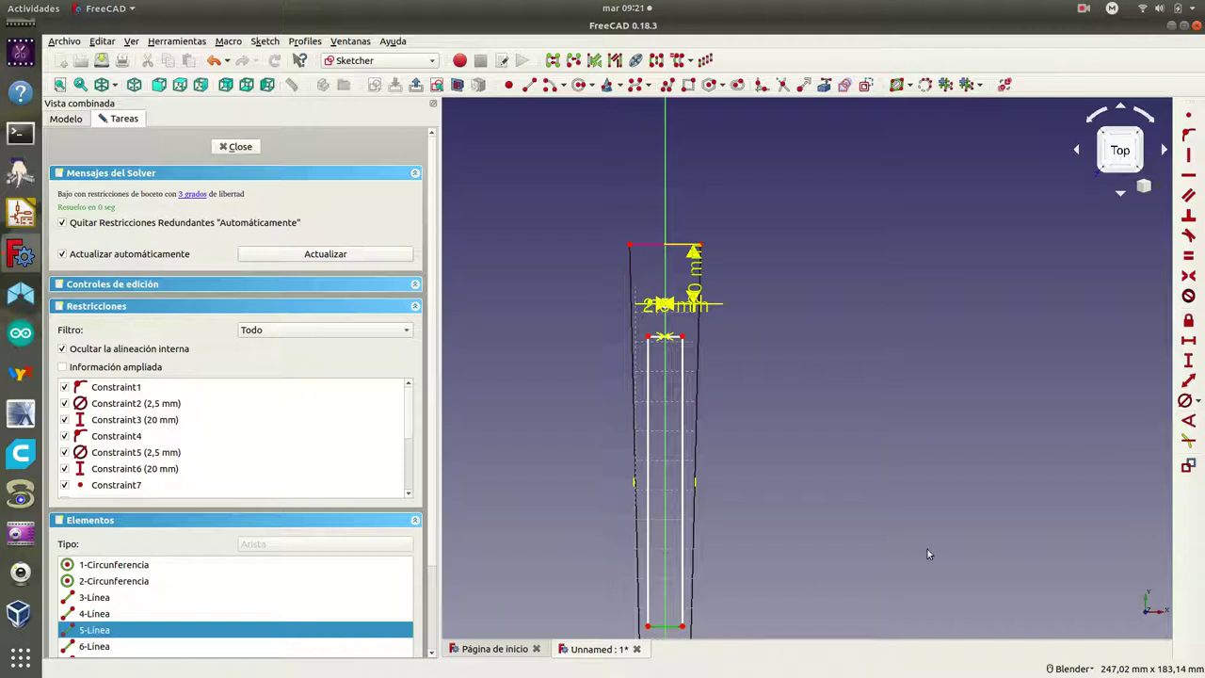
left_click(1187, 342)
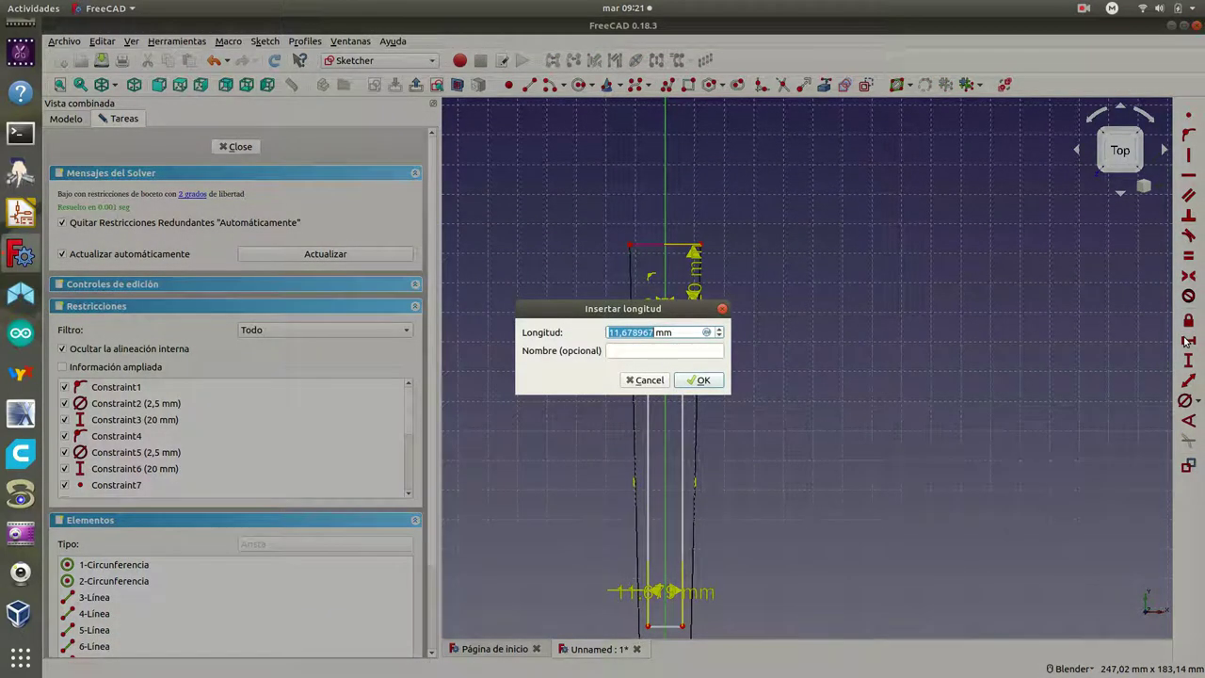
type("9")
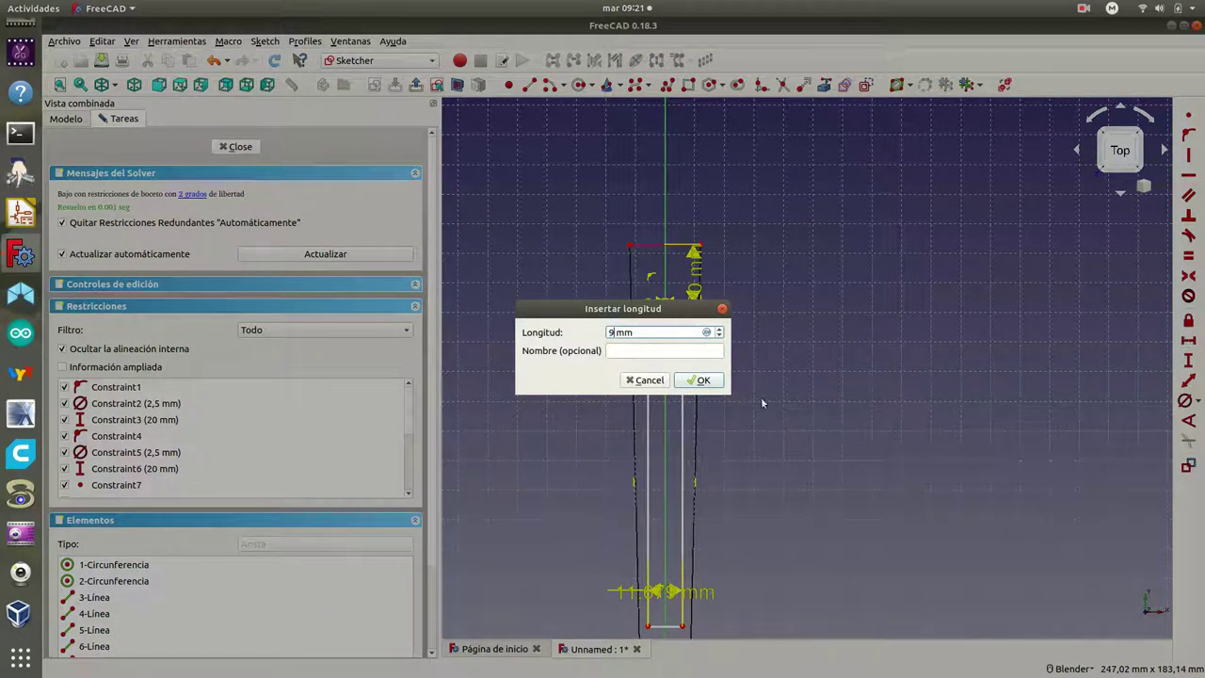
left_click(719, 384)
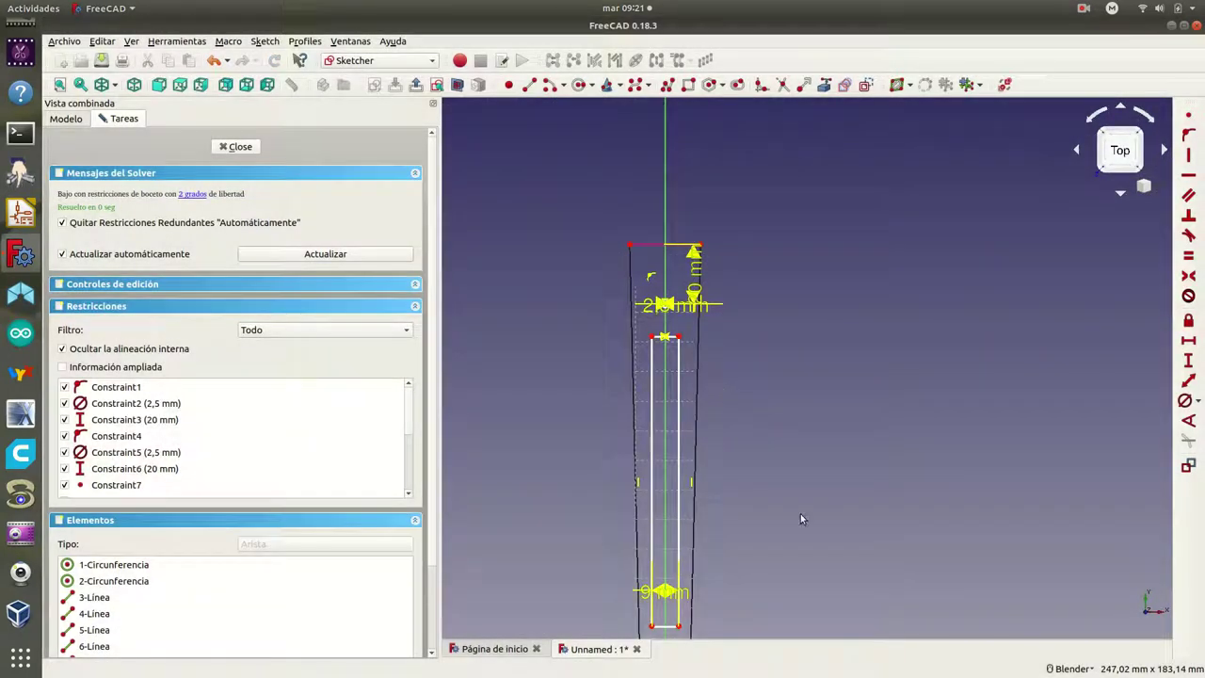
Give the slot's right edge a 73 mm vertical length
left_click(677, 442)
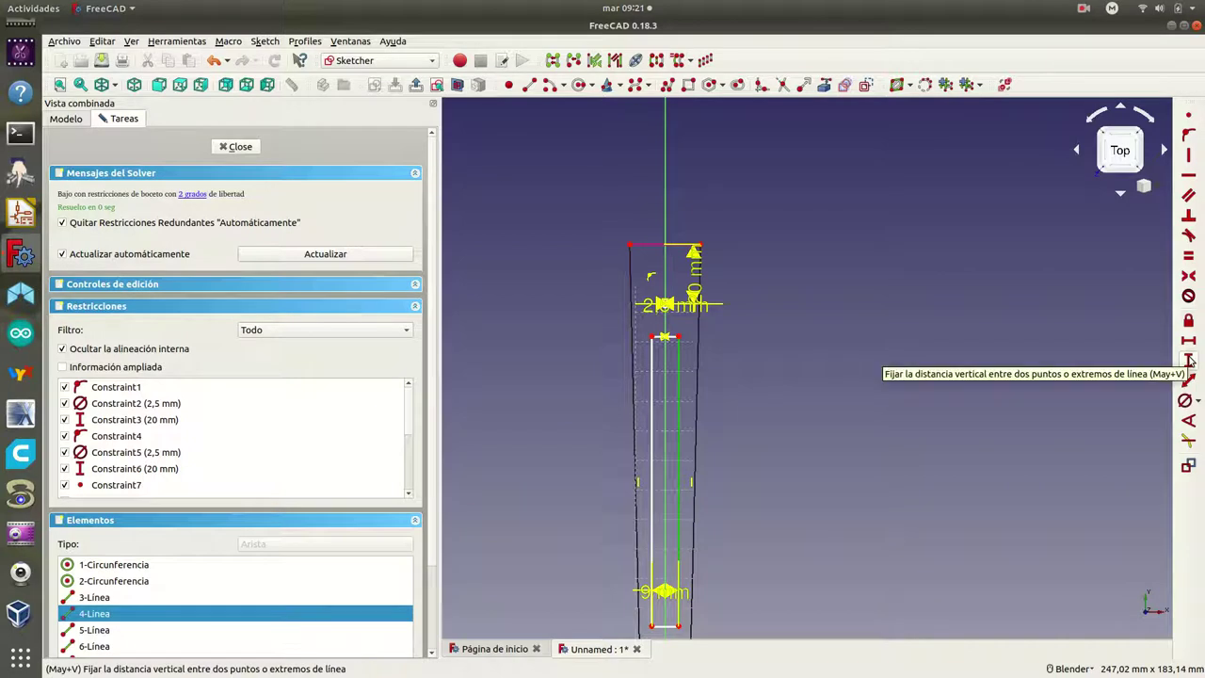
left_click(1189, 360)
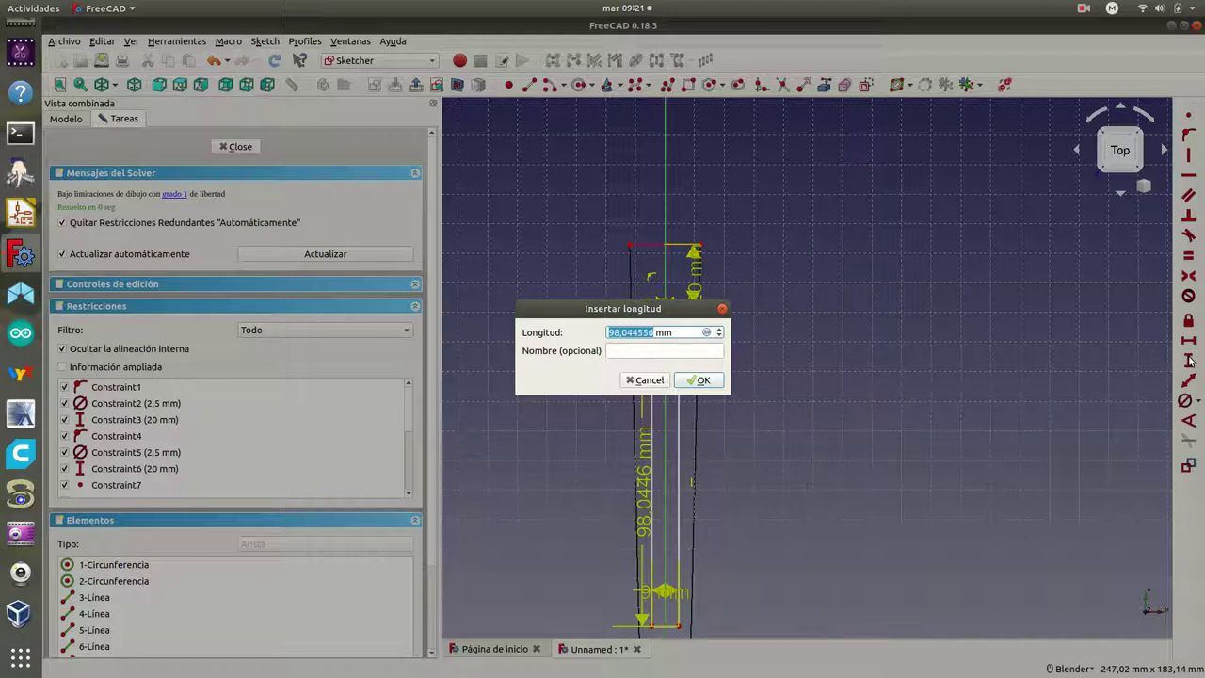
type("73")
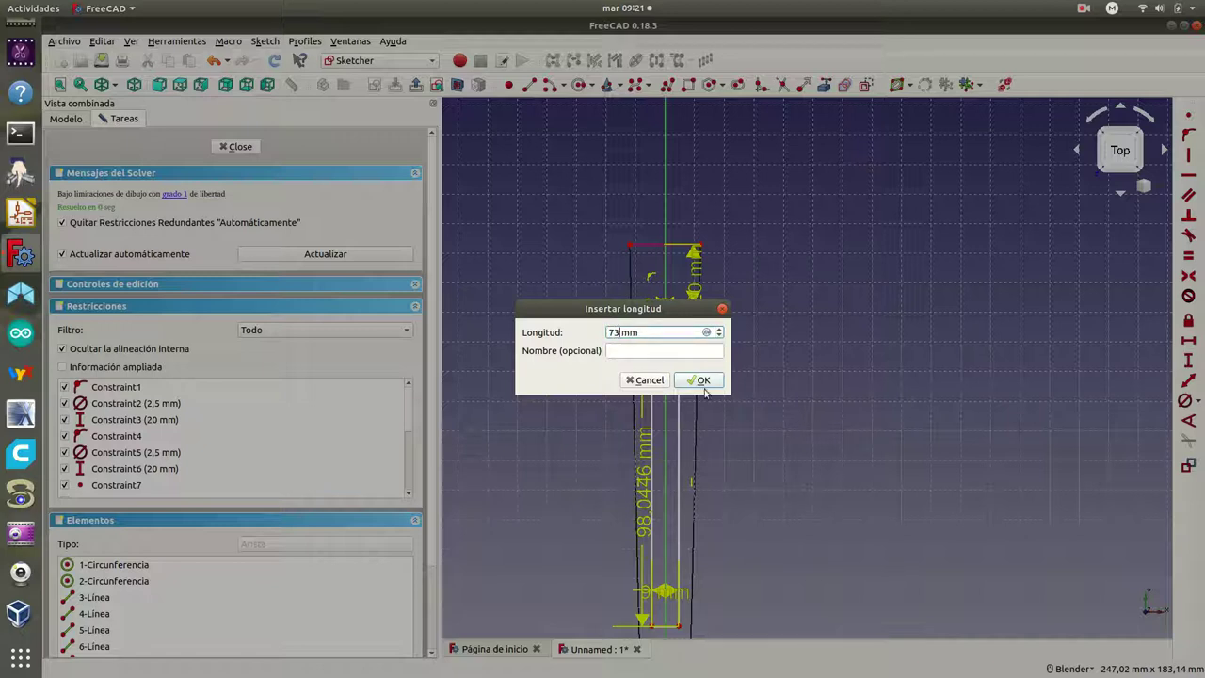
left_click(701, 380)
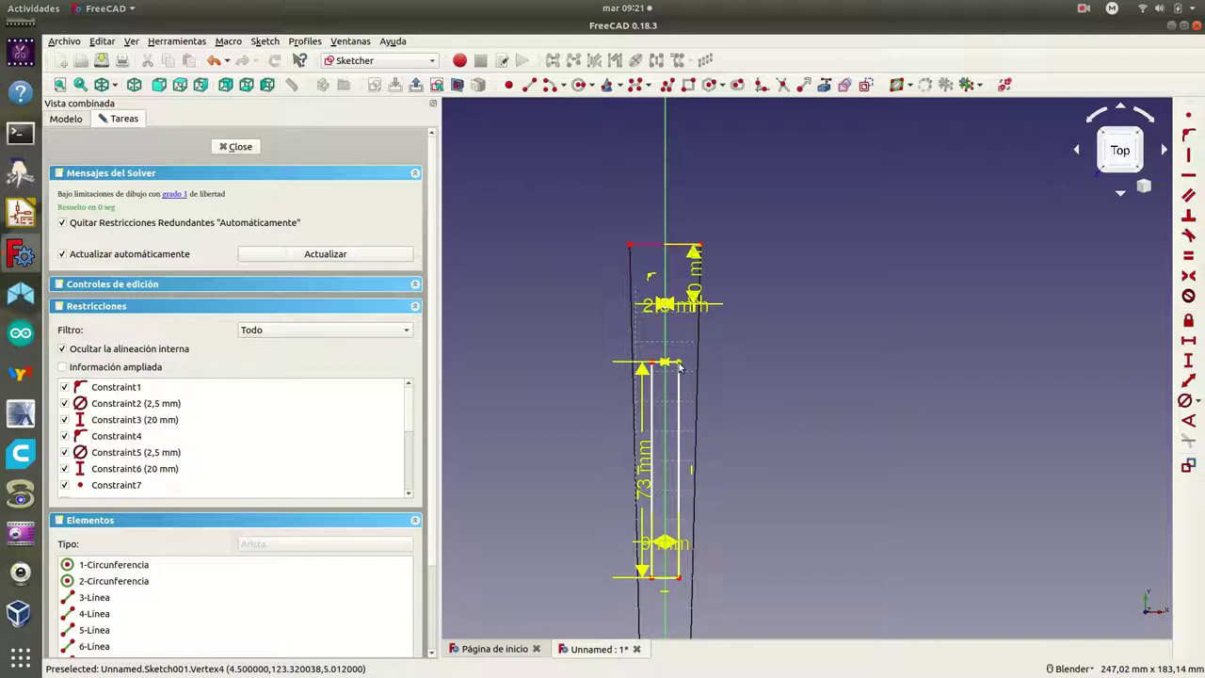
Set a 29 mm vertical distance from the plate's top corner to the slot's top corner
left_click(679, 363)
left_click(700, 248)
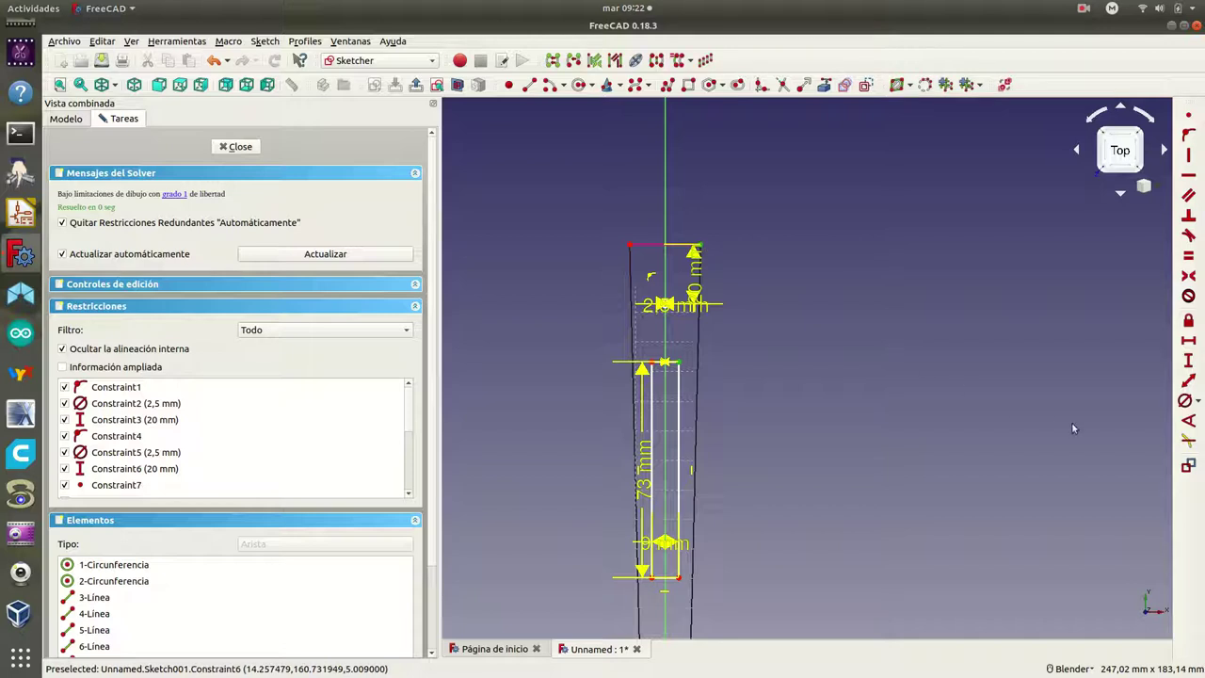
left_click(1189, 359)
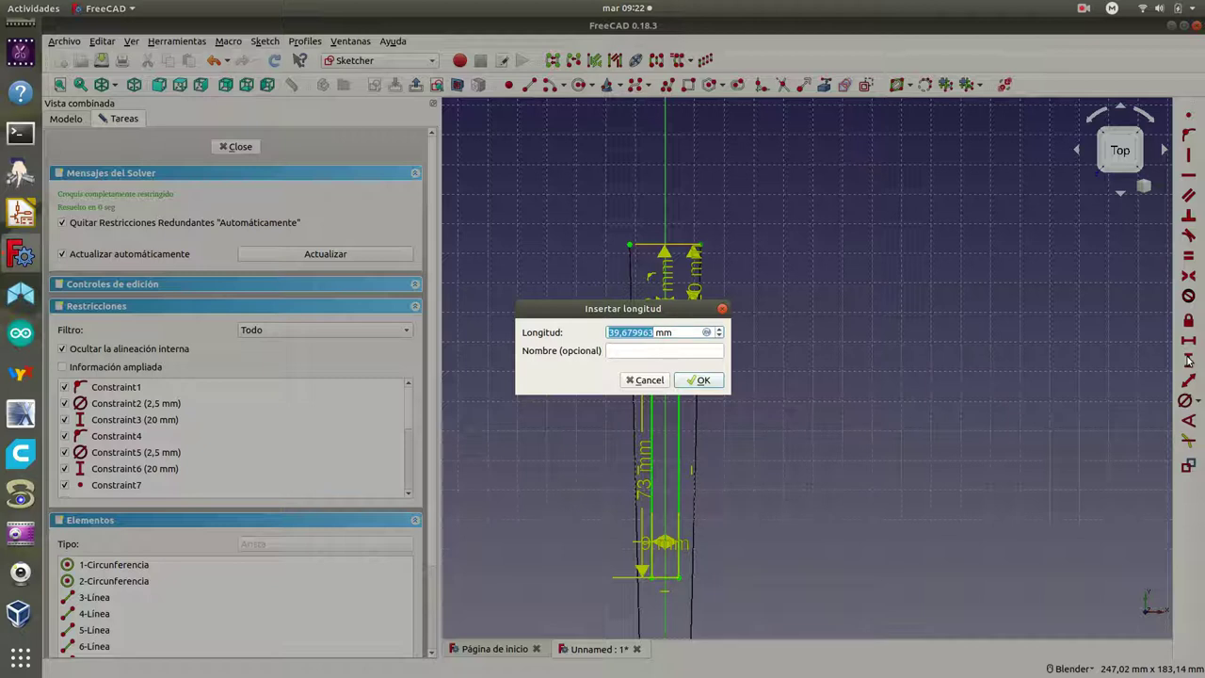
type("29")
left_click(702, 380)
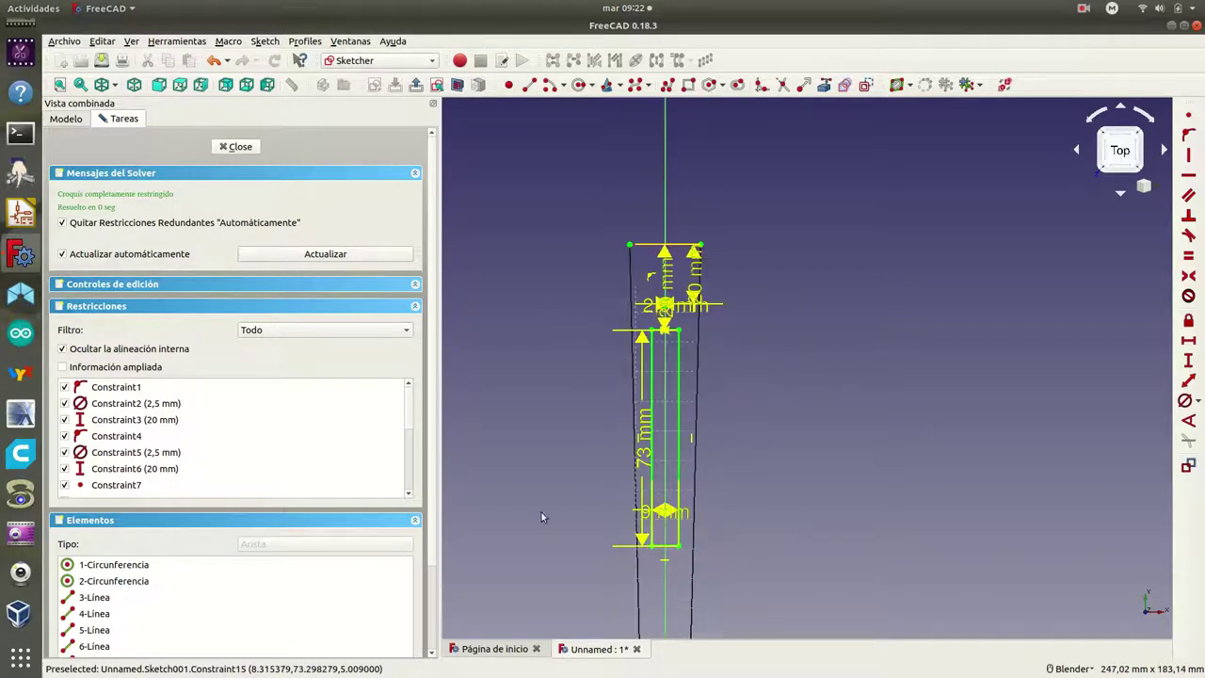
Draw a small rectangle above the lower hole and make its sides equal to form a square
middle_click_drag(540, 505, 547, 228, "shift")
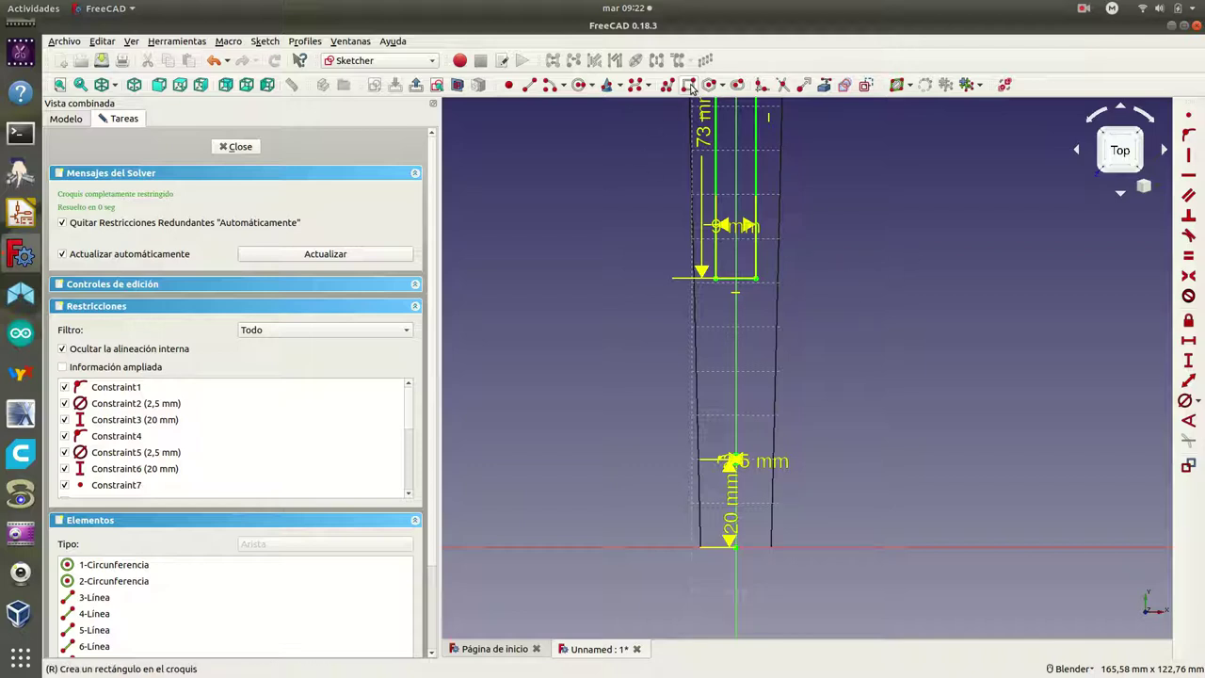
left_click(710, 348)
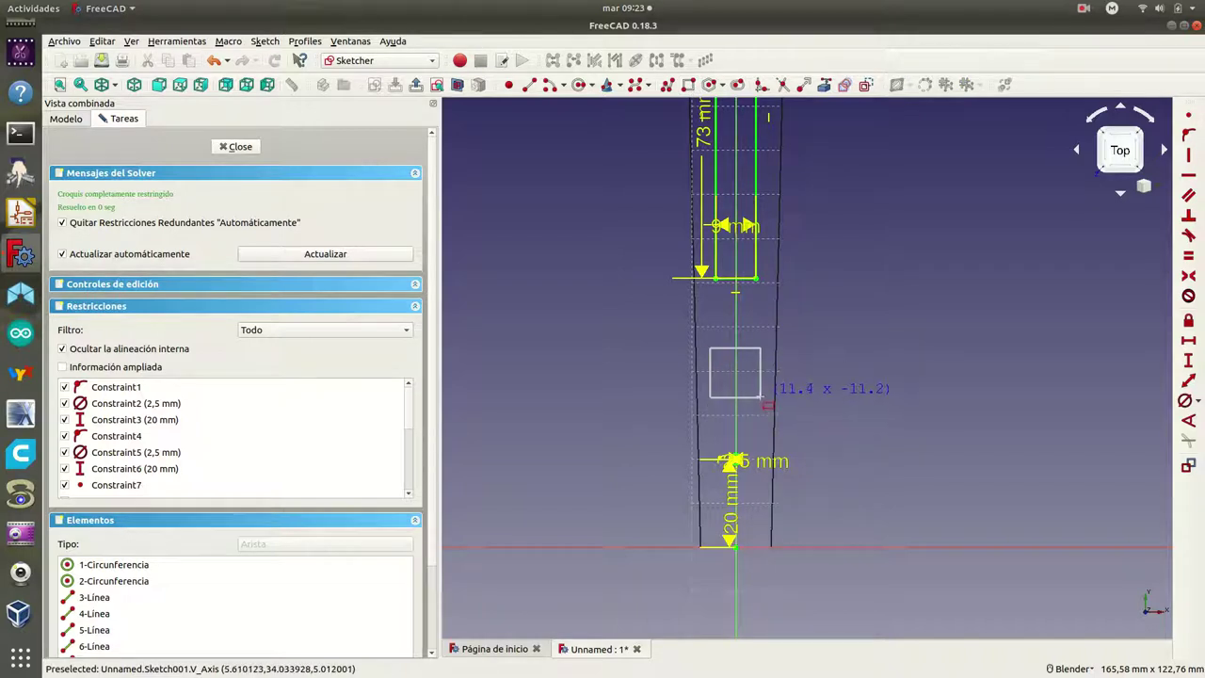
left_click(761, 401)
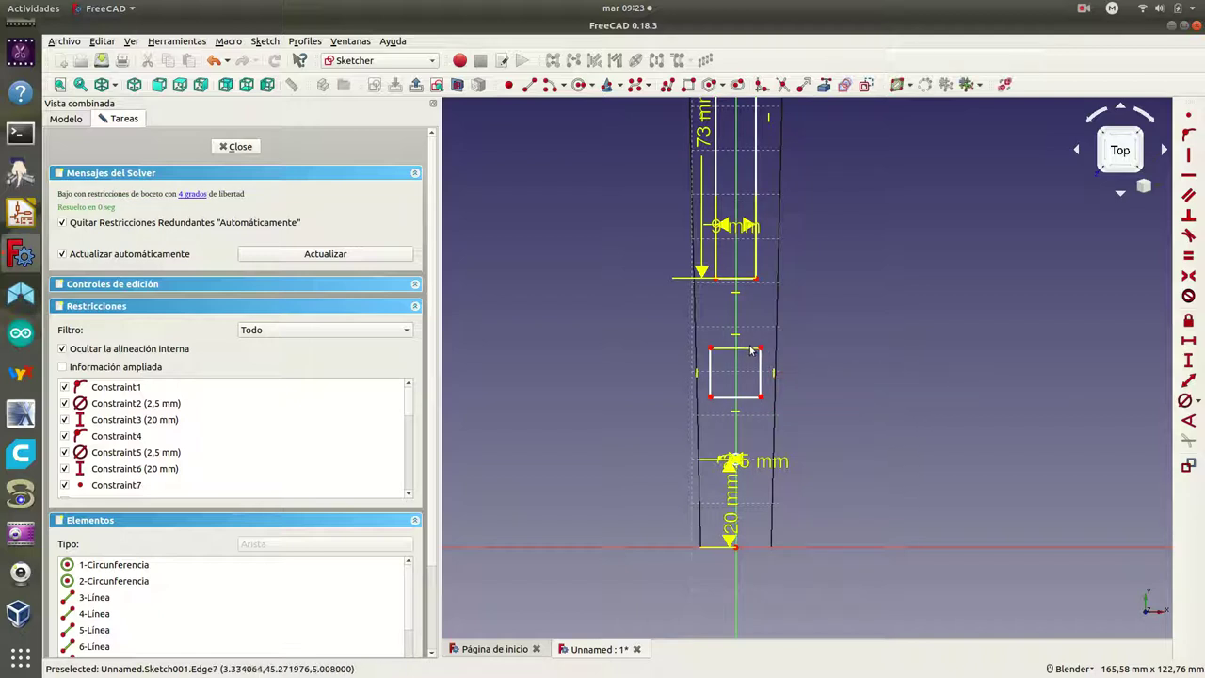
left_click(760, 384)
left_click(1189, 257)
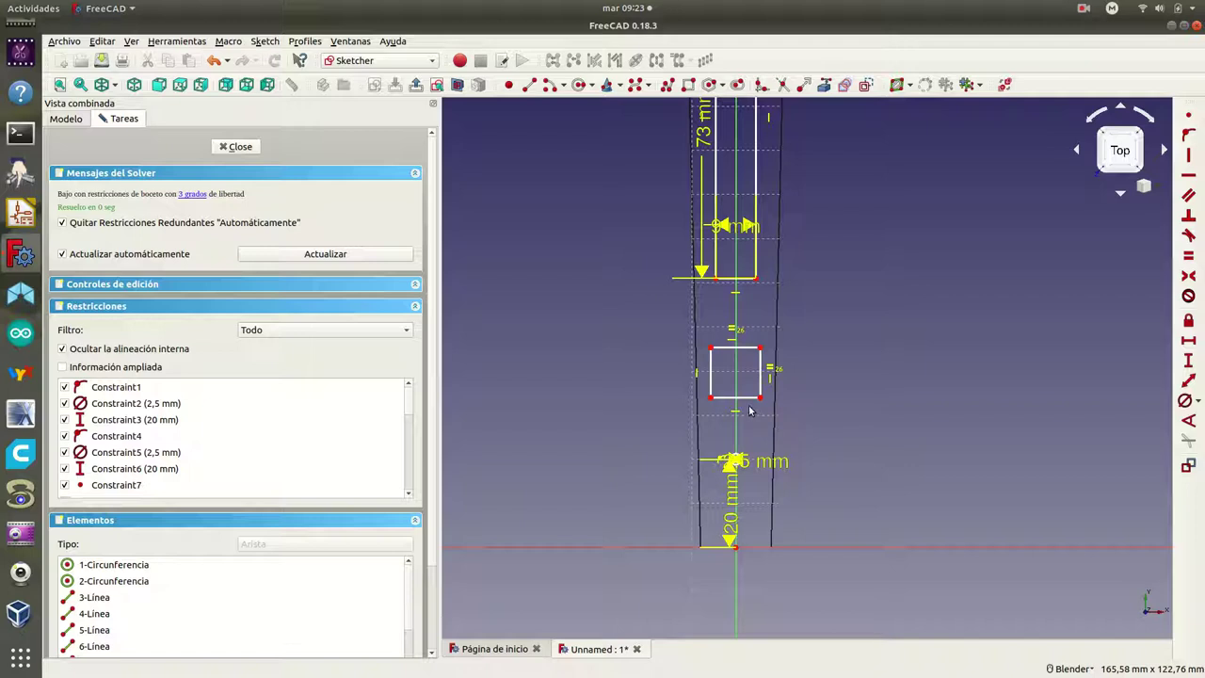
Make the square's top corners symmetric about the vertical centre line
left_click(762, 350)
left_click(710, 349)
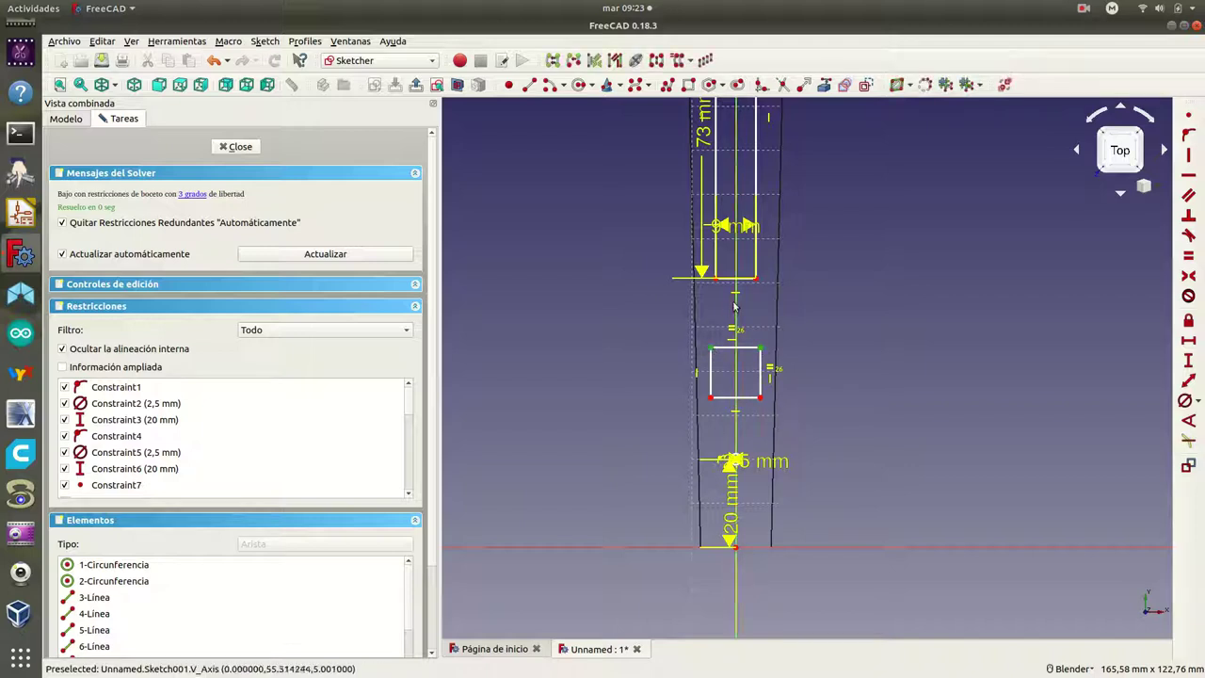
left_click(1187, 275)
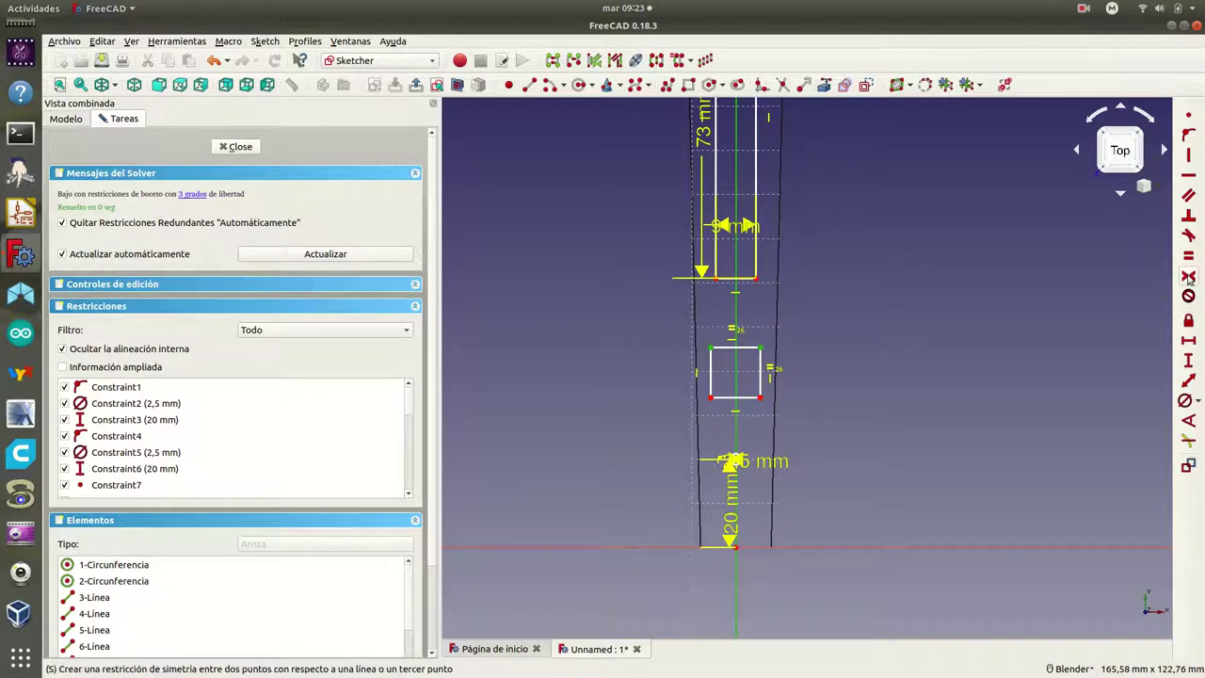
left_click(760, 398)
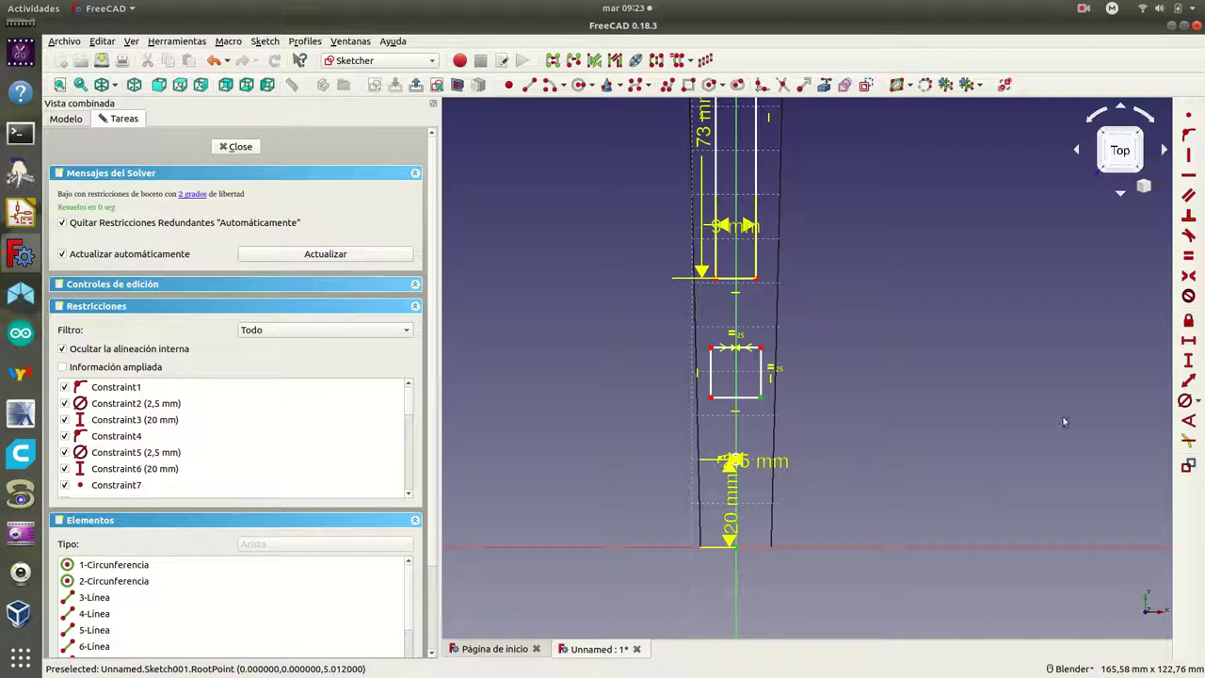
Position the square 31 mm above the plate's base and tidy the dimension labels
left_click(1191, 361)
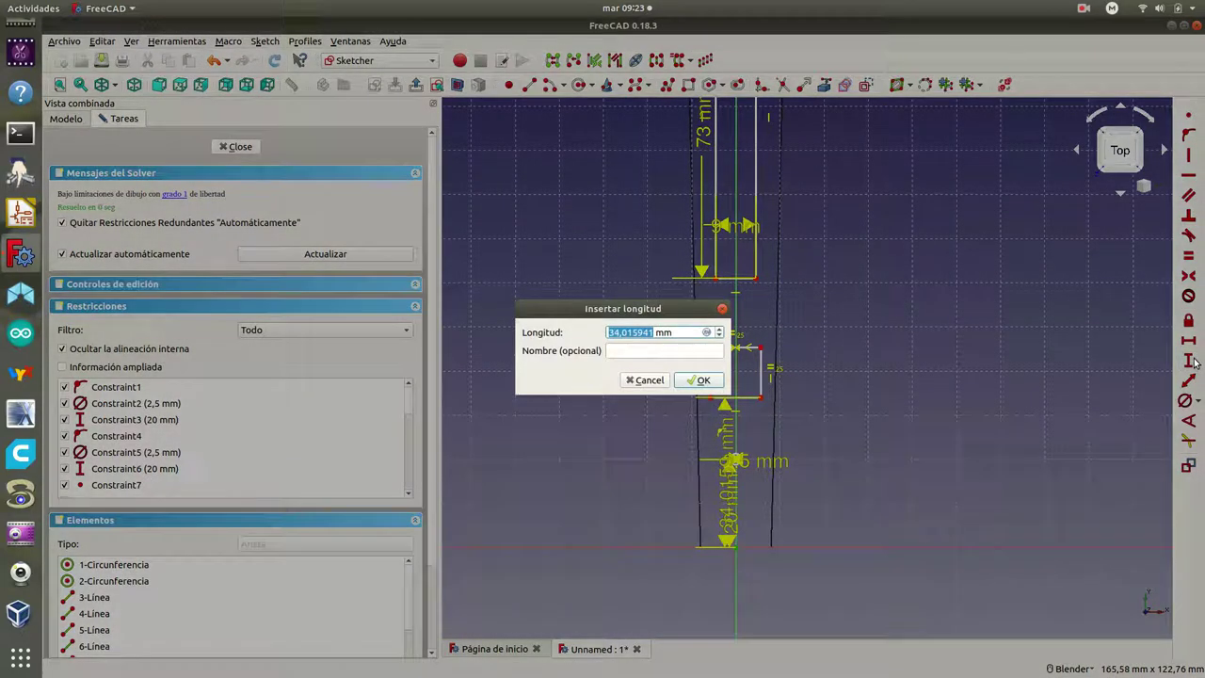
type("10")
left_click(697, 379)
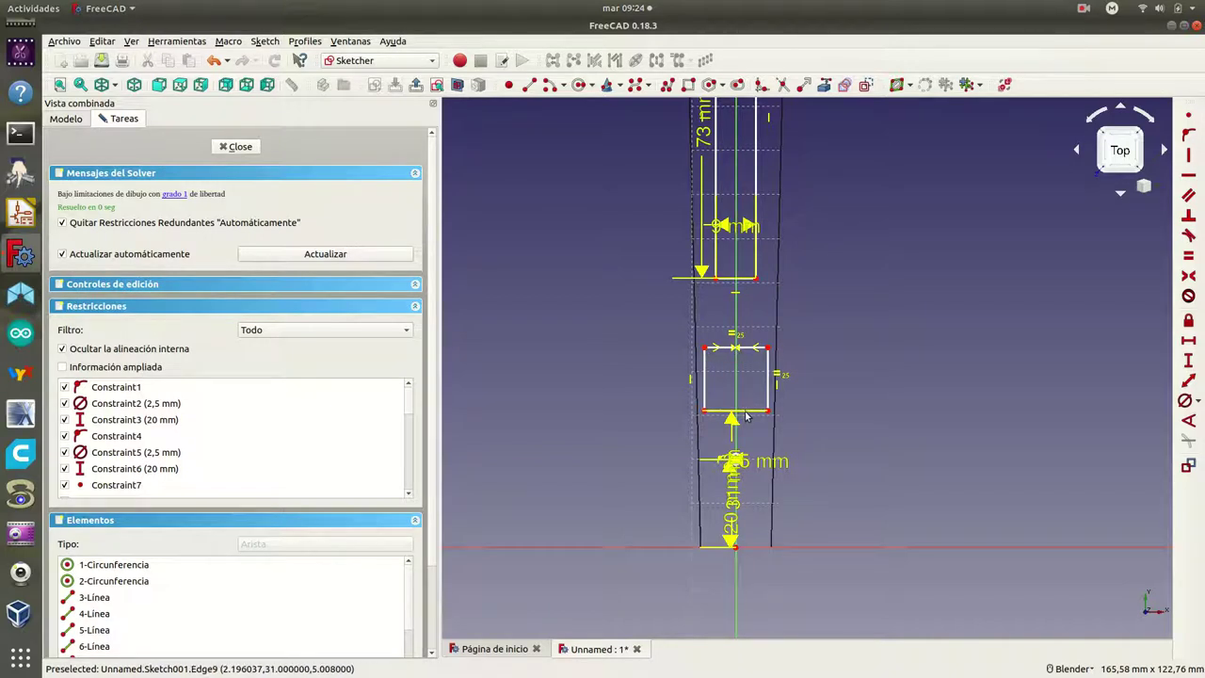
left_click_drag(727, 486, 627, 486)
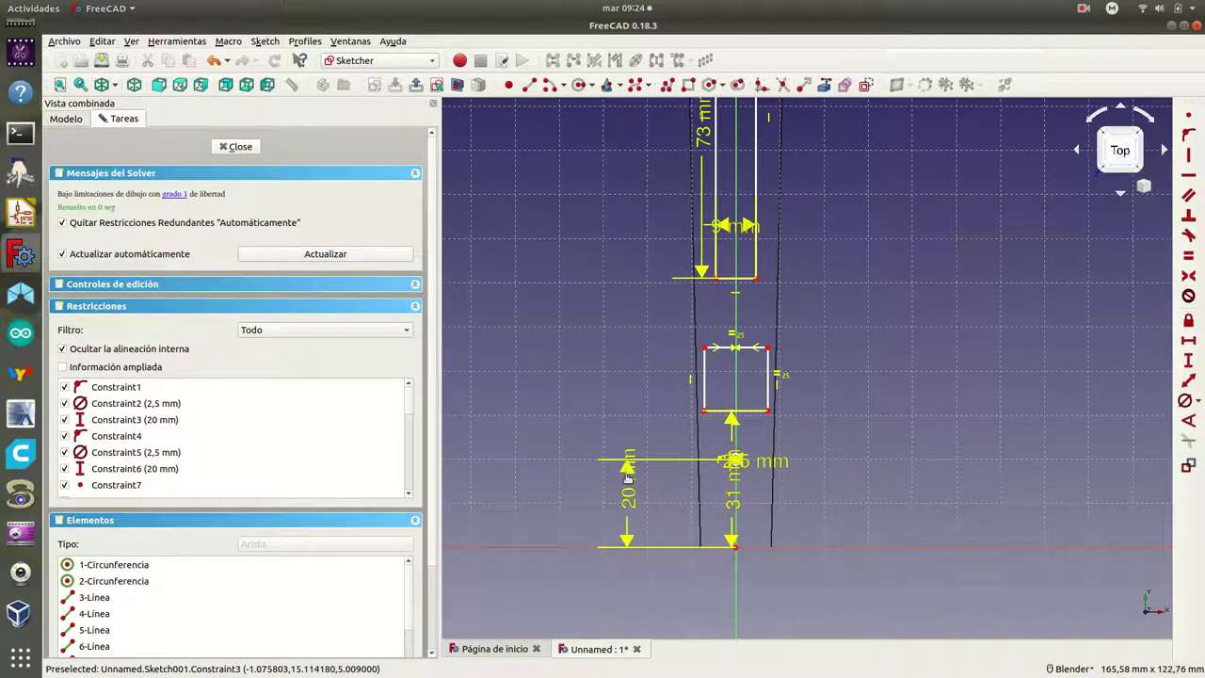
mouse_move(847, 460)
left_mouse_down()
mouse_move(744, 461)
mouse_move(864, 403)
left_mouse_up()
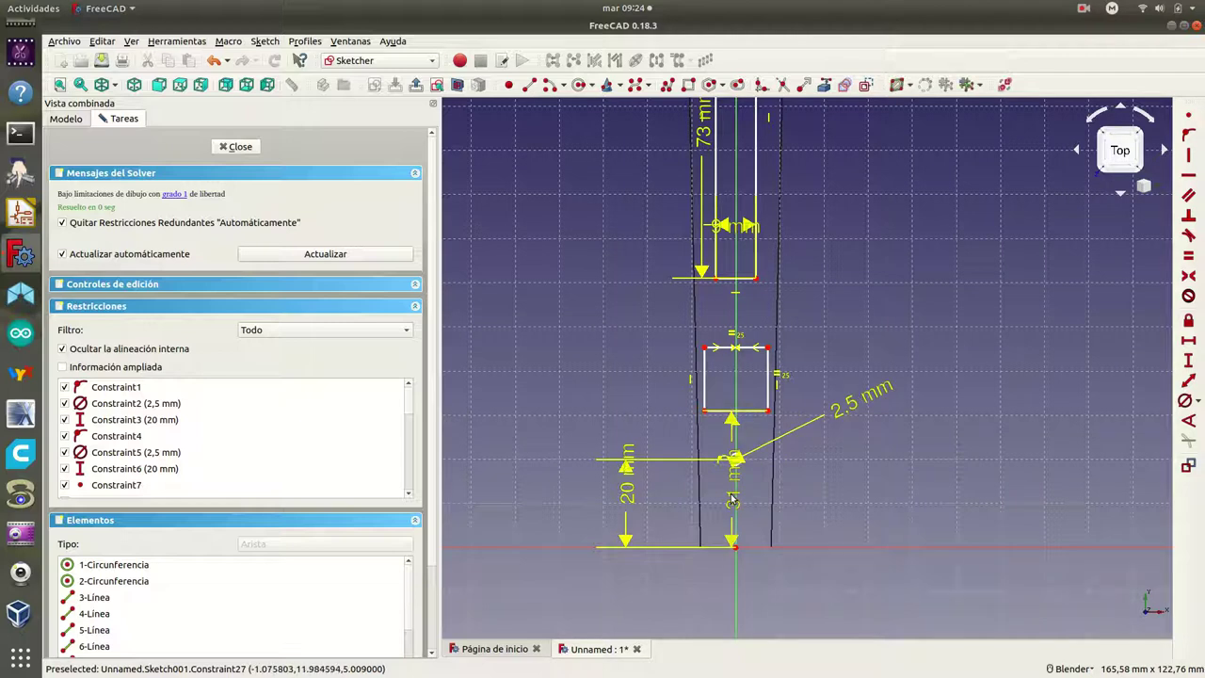
mouse_move(732, 498)
left_mouse_down()
mouse_move(806, 496)
mouse_move(661, 496)
left_mouse_up()
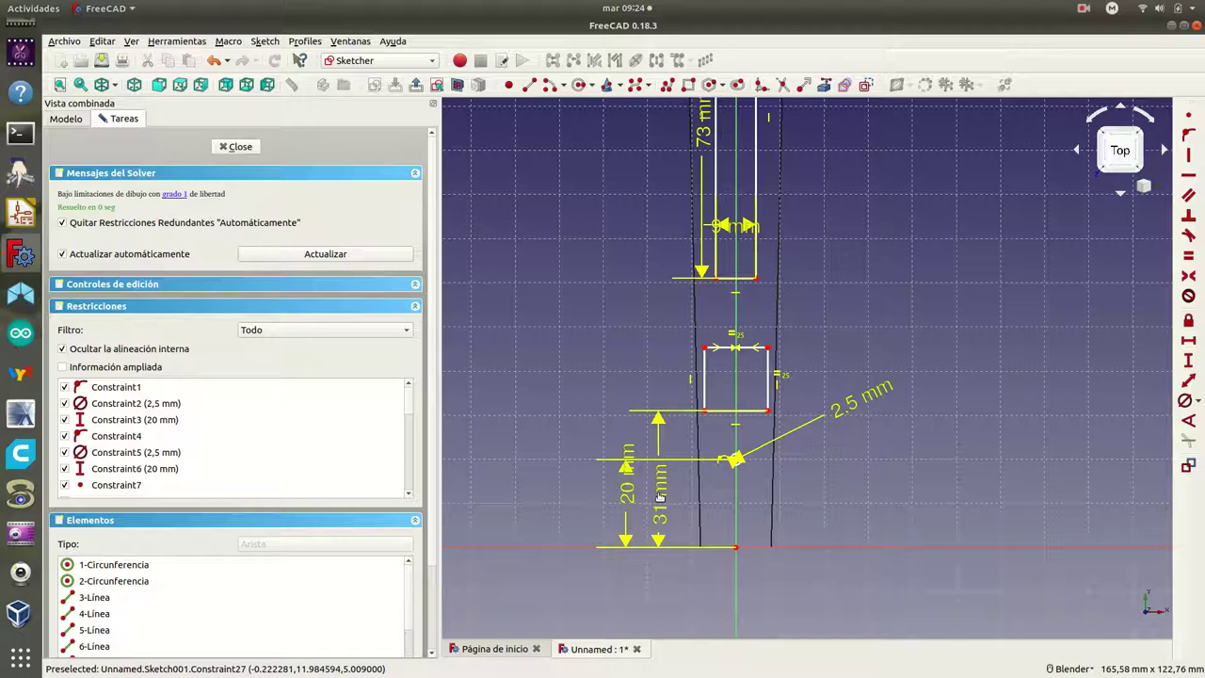
left_click_drag(627, 490, 608, 383)
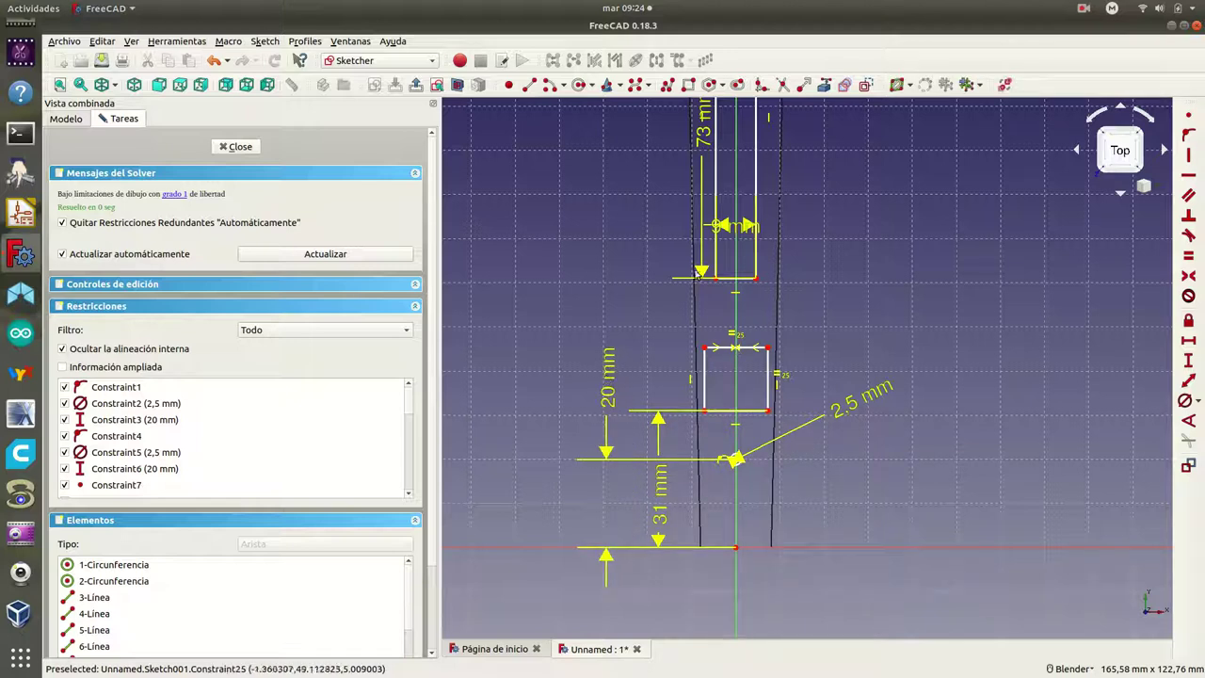
left_click_drag(720, 227, 632, 226)
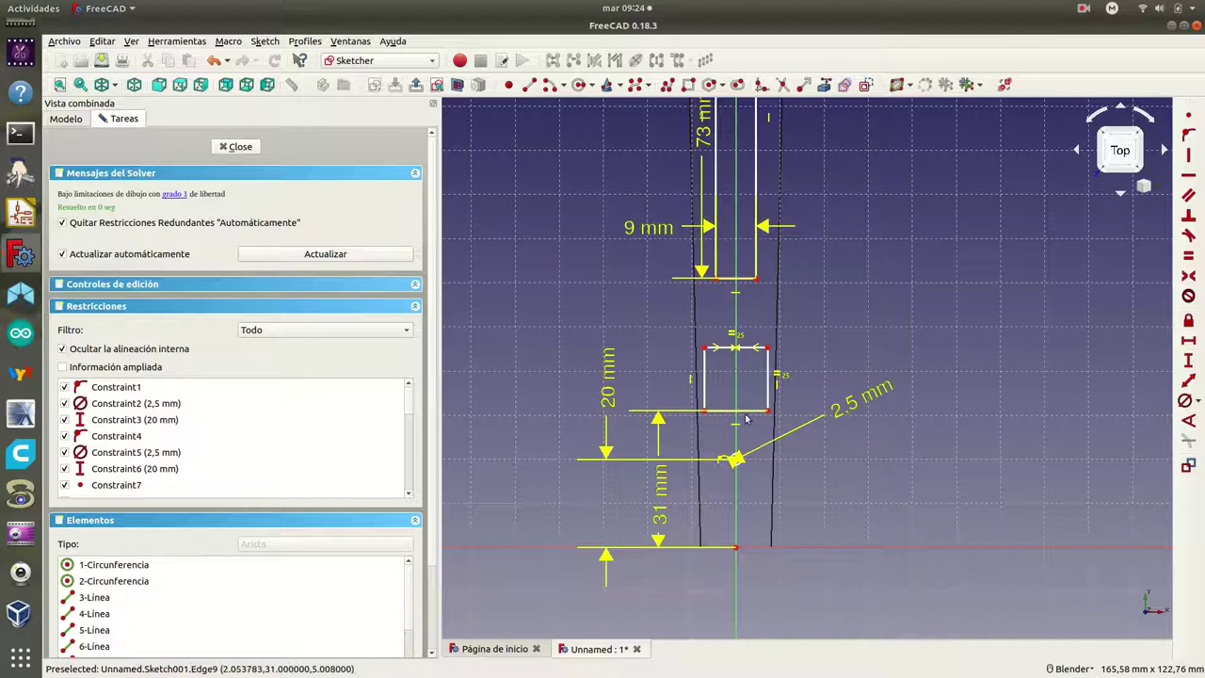
Set the square window's bottom edge to 9 mm
left_click(740, 410)
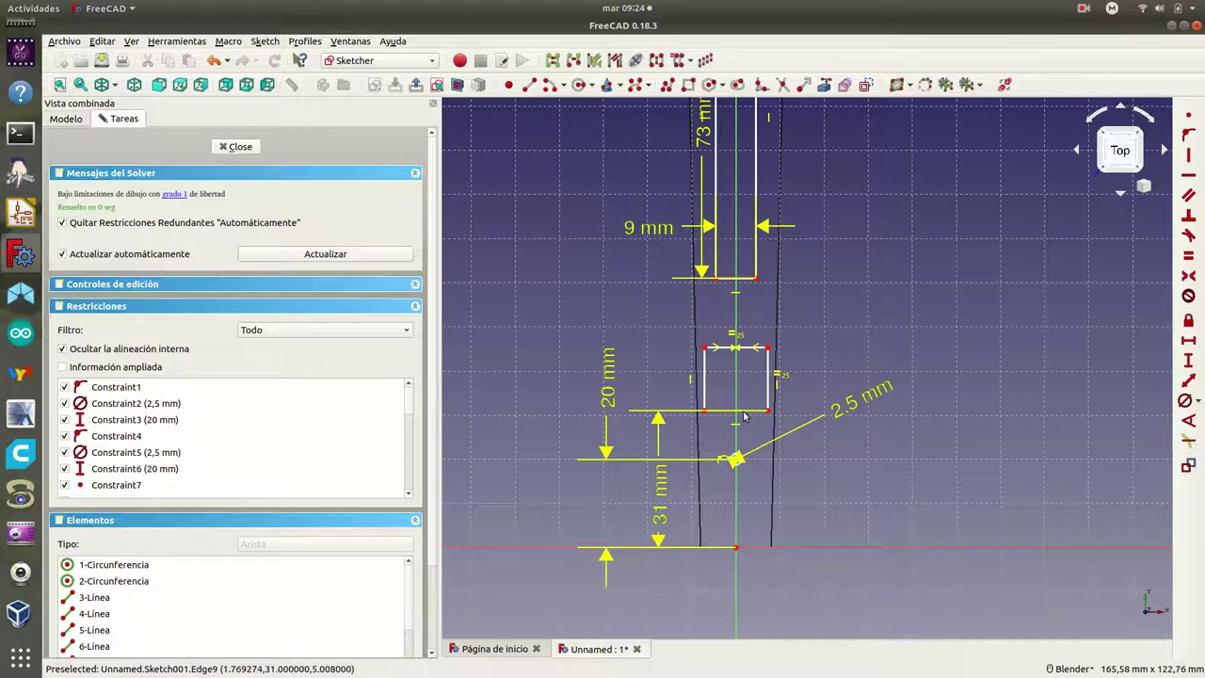
left_click(1190, 342)
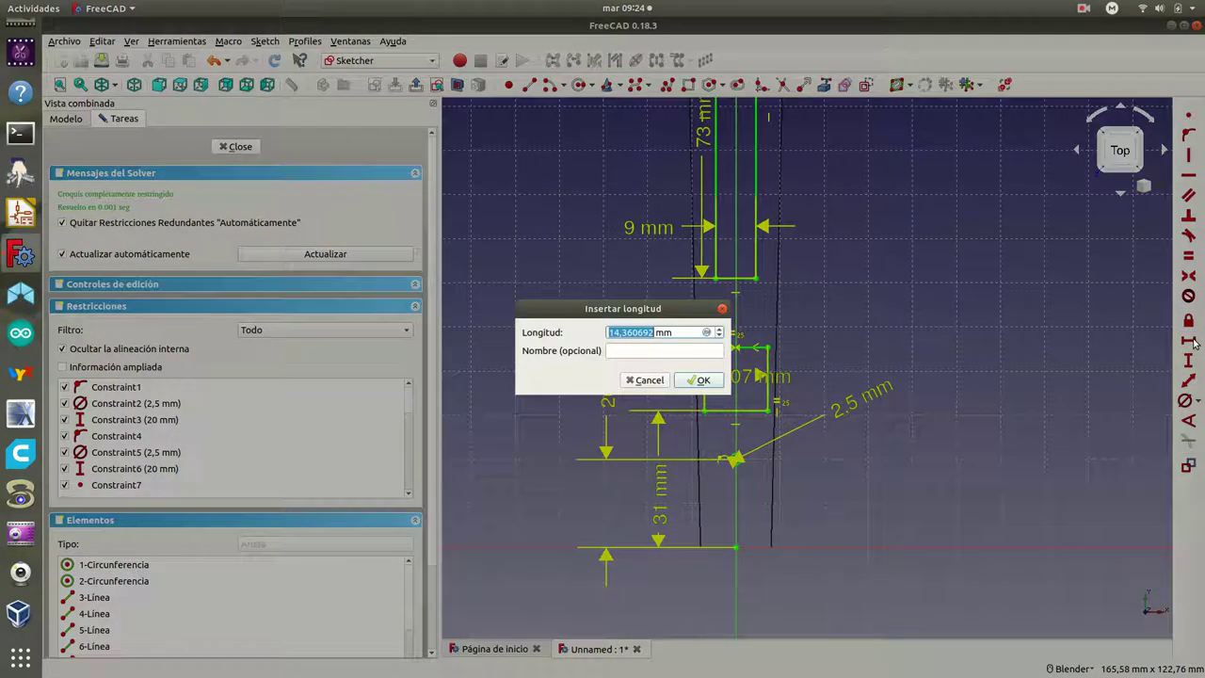
type("9")
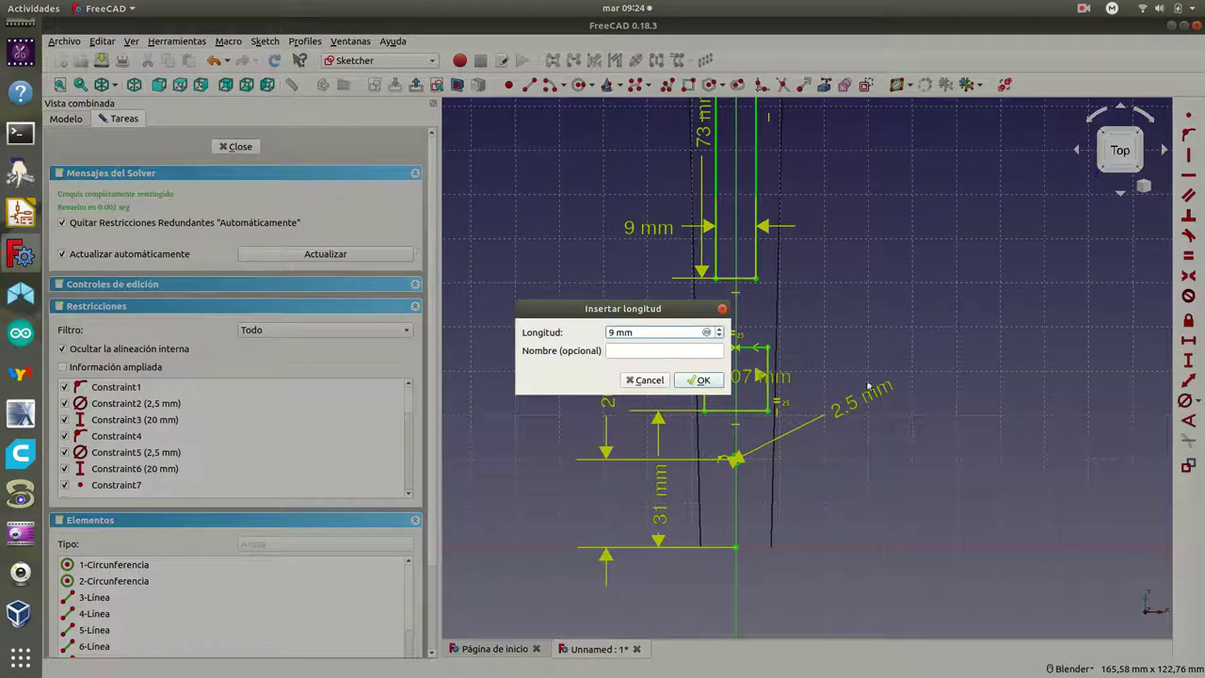
left_click(710, 378)
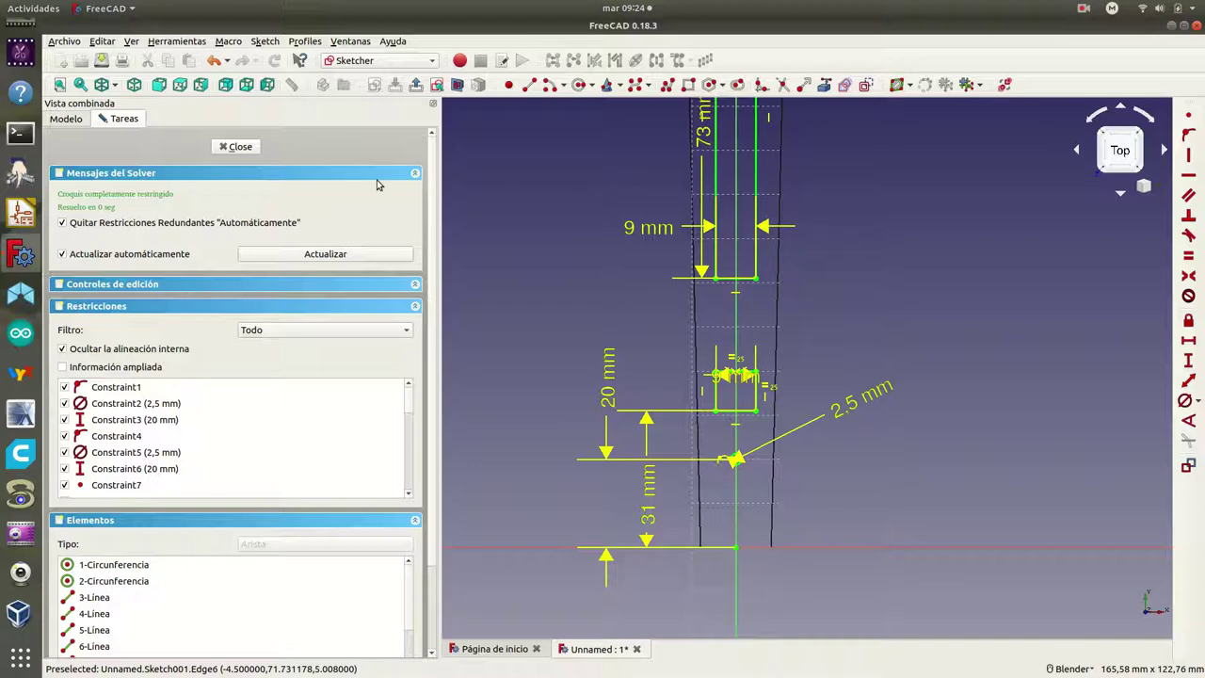
Close the sketch and apply a Pocket of type 'A través de todos' through the plate
left_click(234, 148)
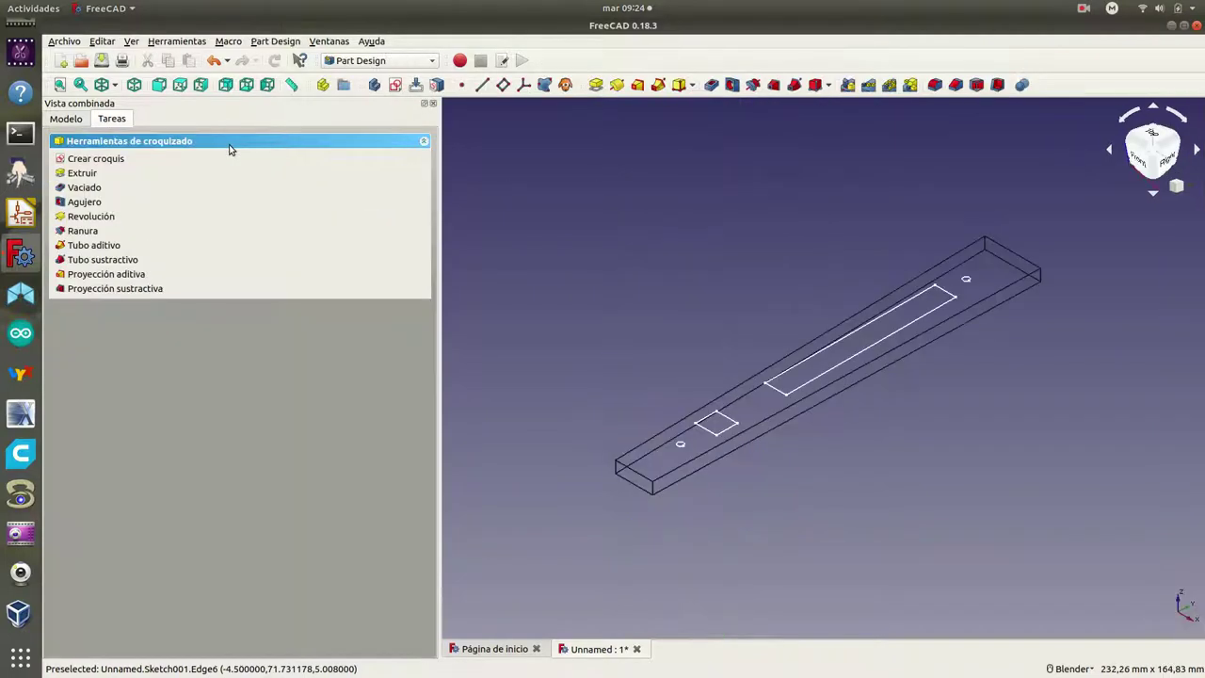
left_click(84, 187)
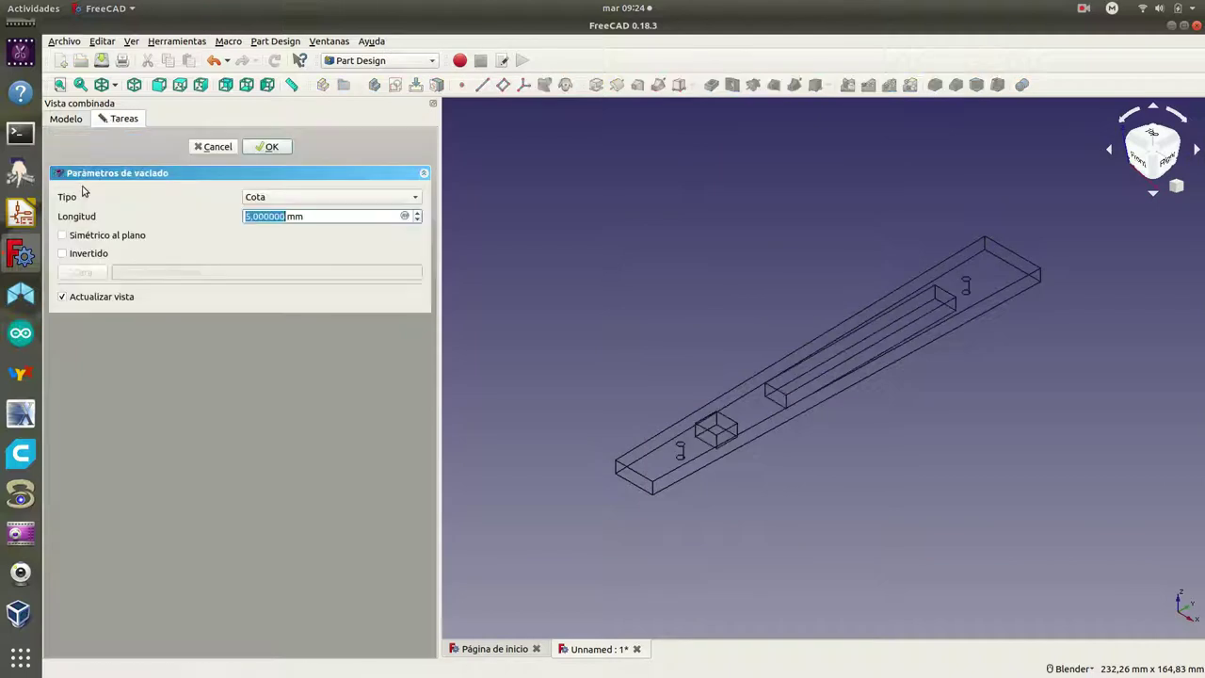
left_click(417, 198)
left_click(367, 214)
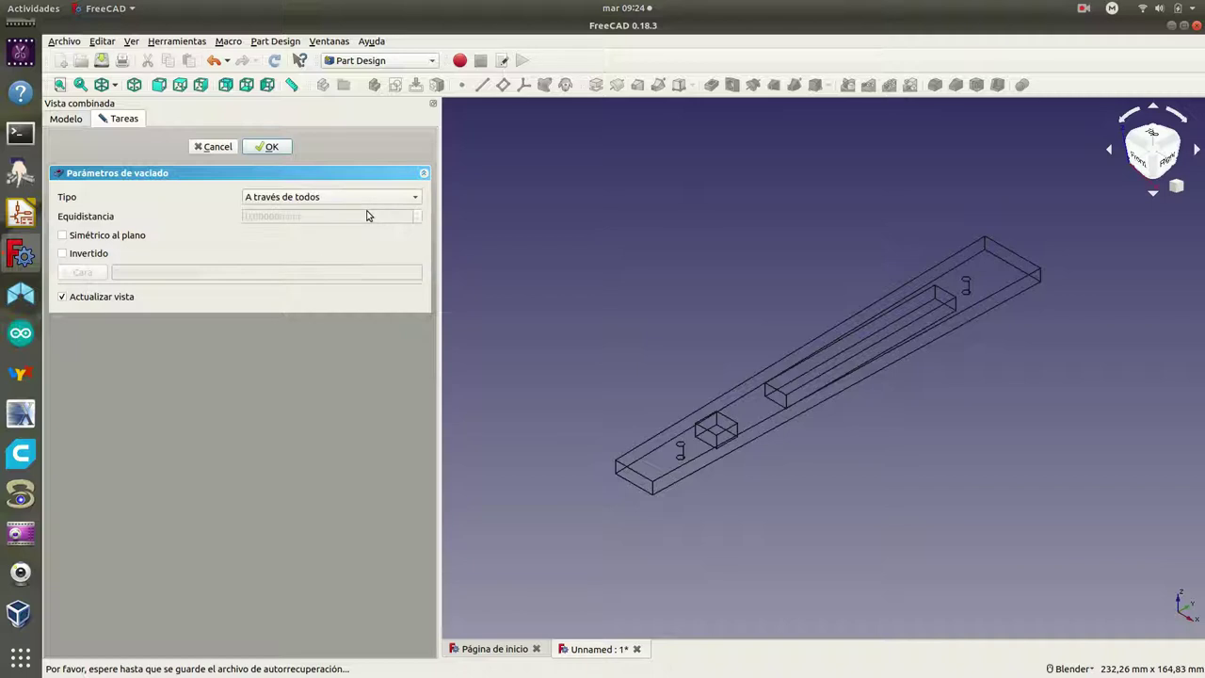
left_click(266, 148)
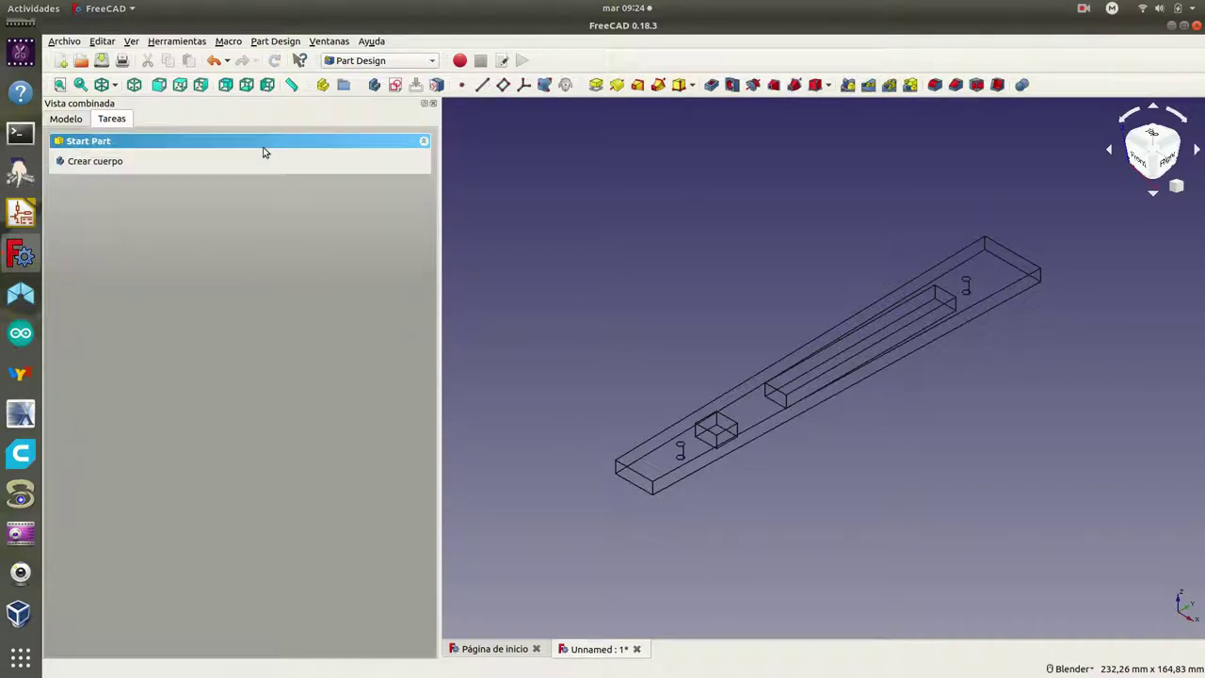
Show the Modelo tree, set the draw style to 'Como es', and look down on the plate
left_click(66, 120)
left_click(113, 87)
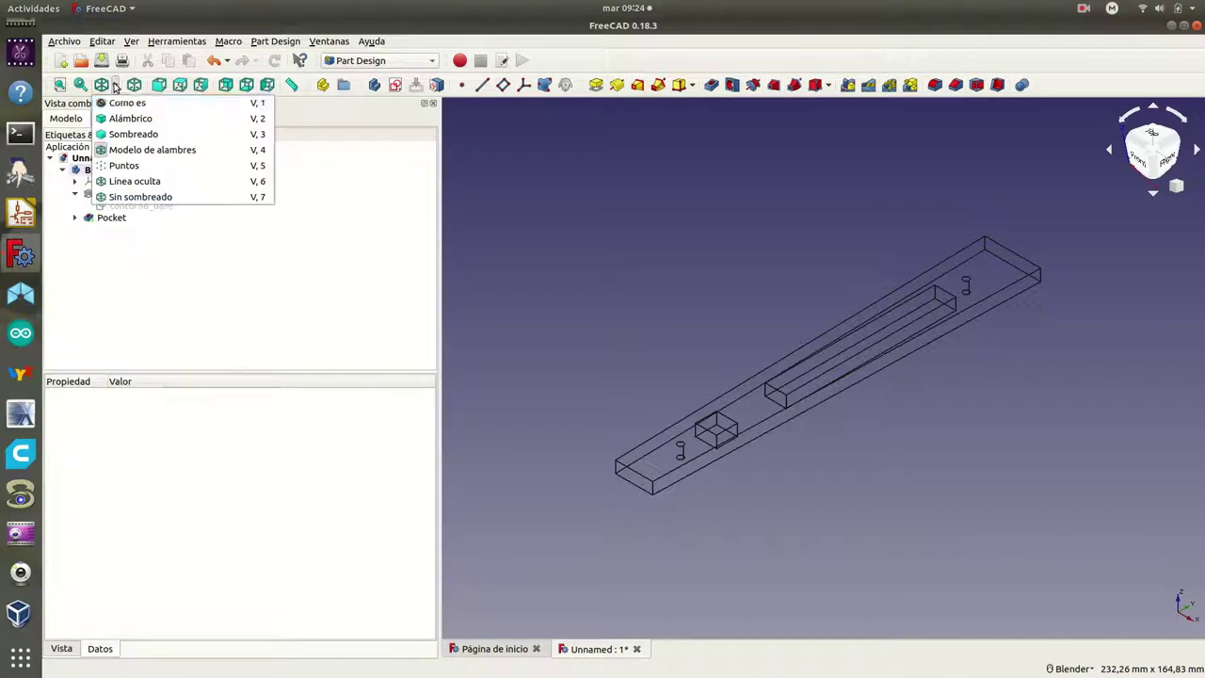
left_click(123, 102)
mouse_move(687, 229)
middle_mouse_down()
mouse_move(740, 291)
mouse_move(730, 328)
mouse_move(667, 336)
mouse_move(632, 266)
mouse_move(686, 242)
mouse_move(695, 268)
mouse_move(681, 258)
middle_mouse_up()
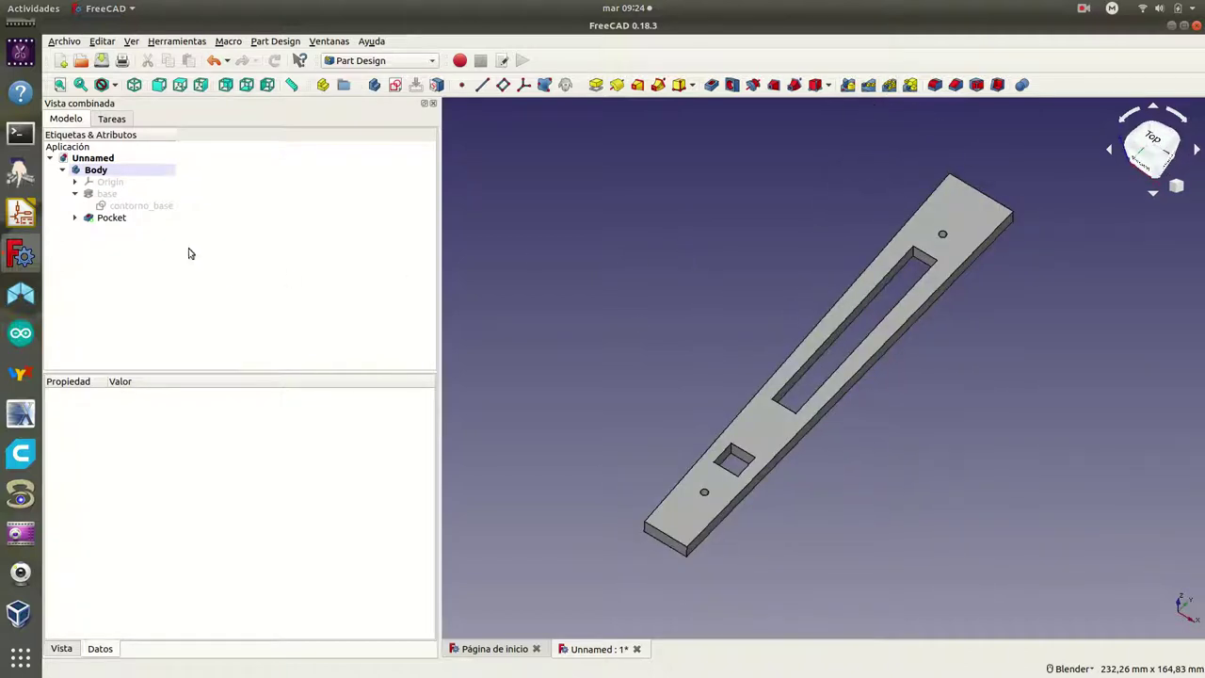
Rename the pocket's sketch Sketch001 to 'agujeros'
left_click(76, 219)
left_click(117, 230)
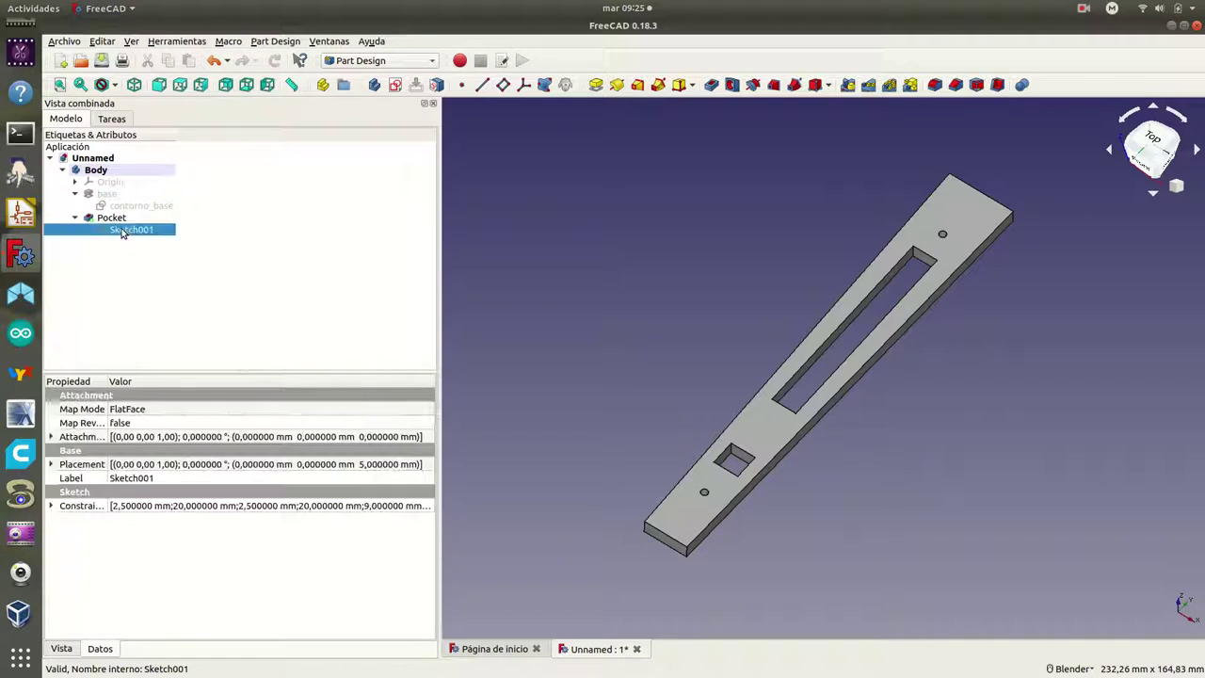
right_click(122, 232)
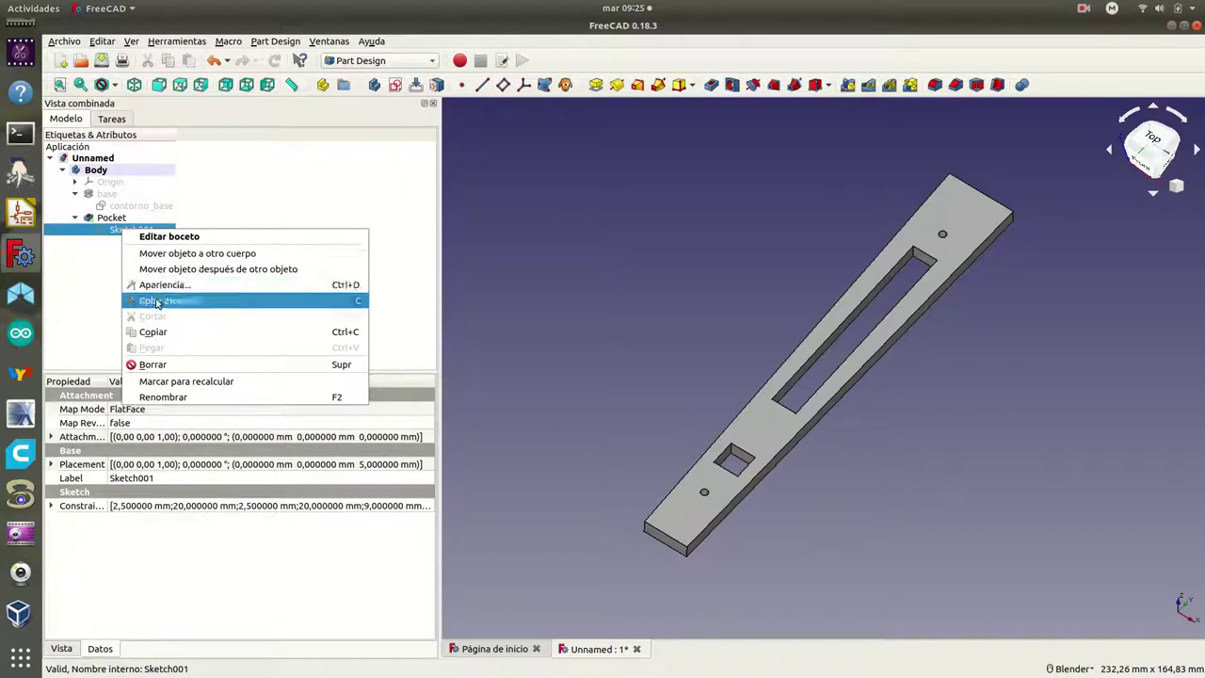
left_click(164, 397)
type("agujeros")
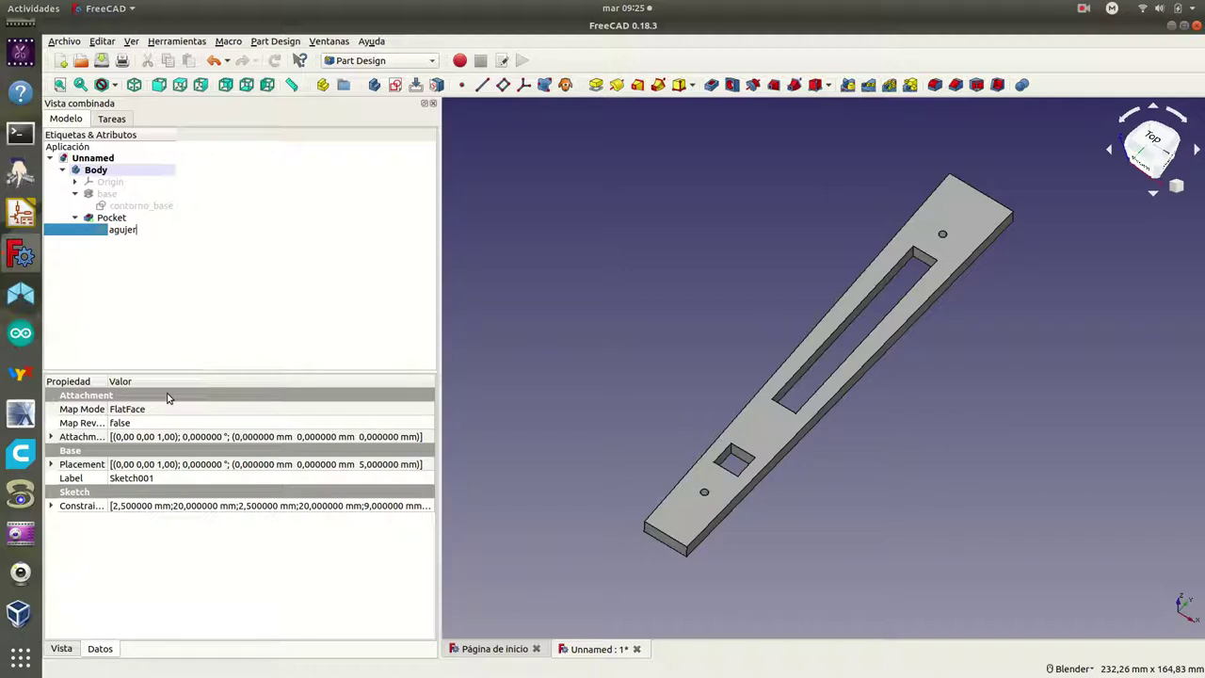
left_click(112, 217)
Rename the Pocket feature to 'vaciado'
right_click(114, 220)
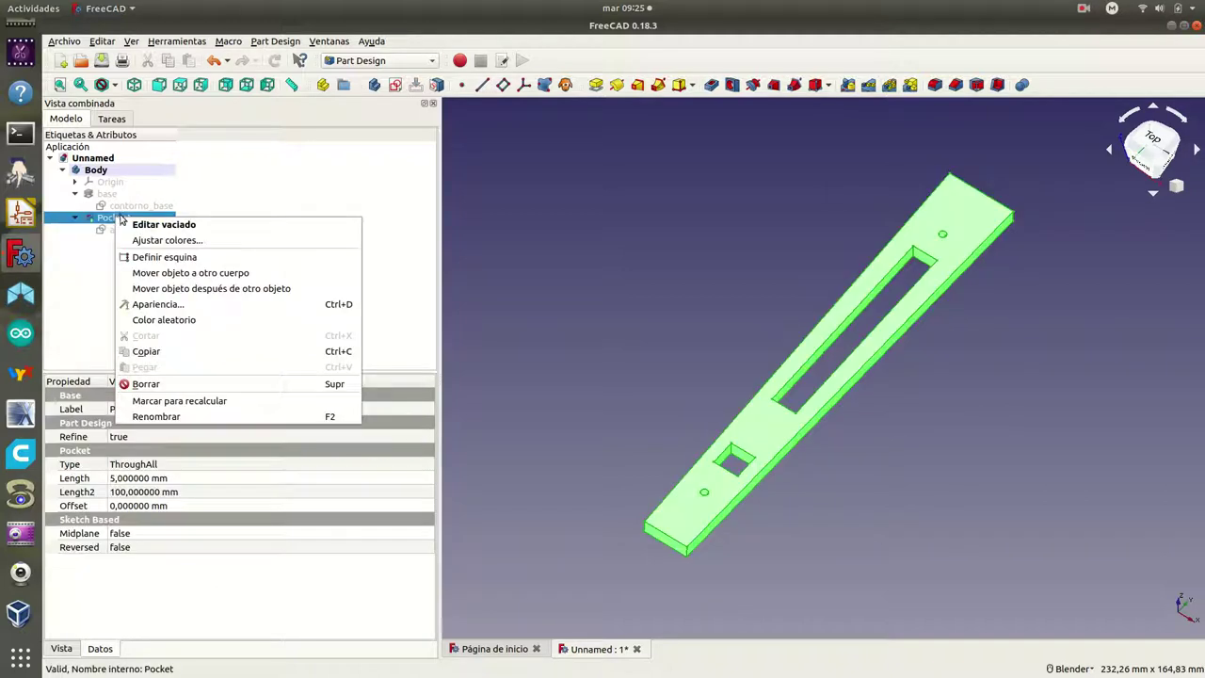
left_click(167, 416)
type("vaciado")
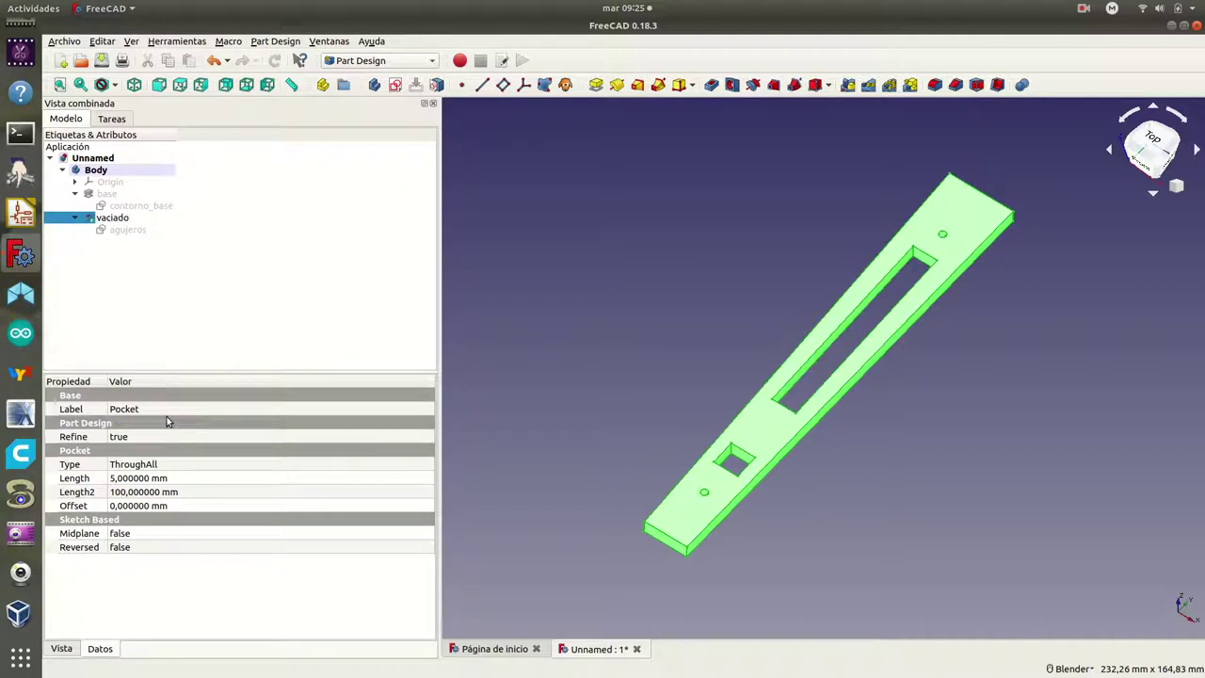
key("Return")
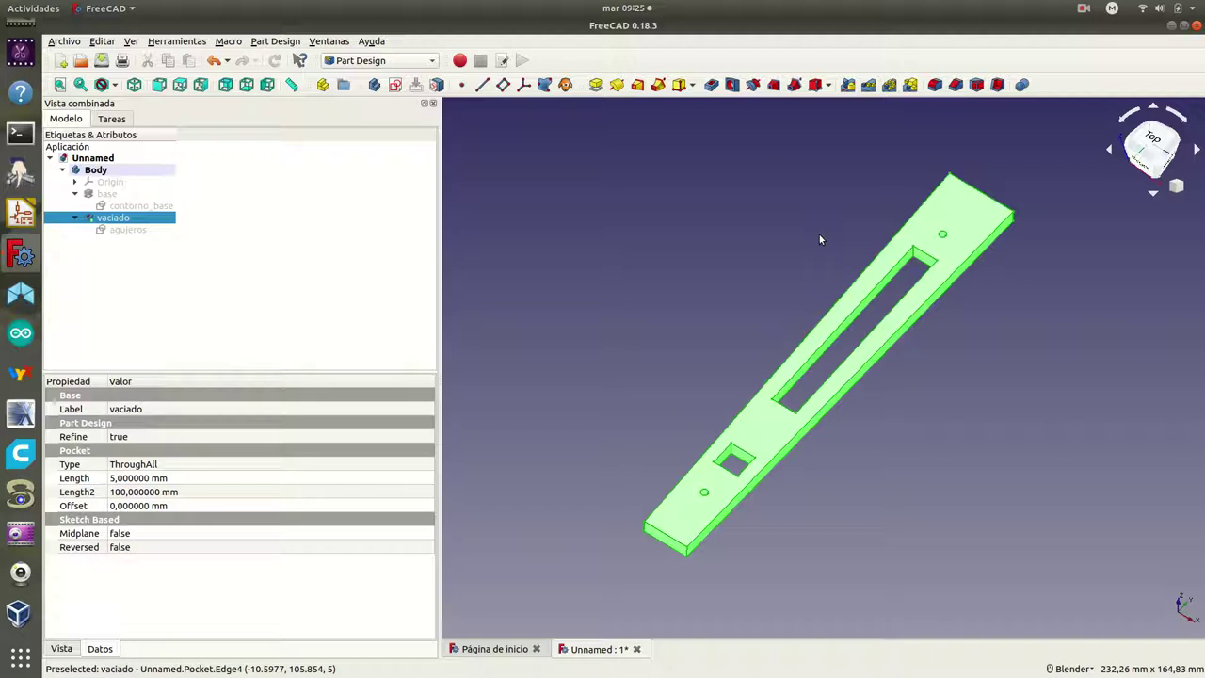
left_click(1083, 9)
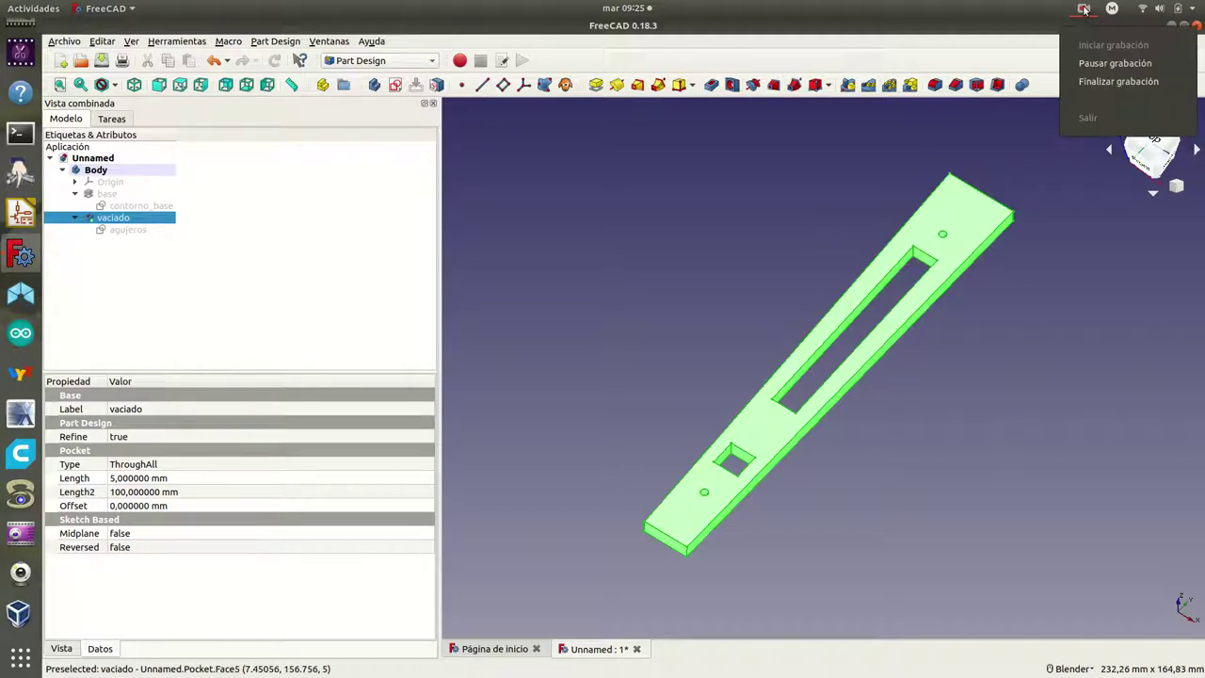